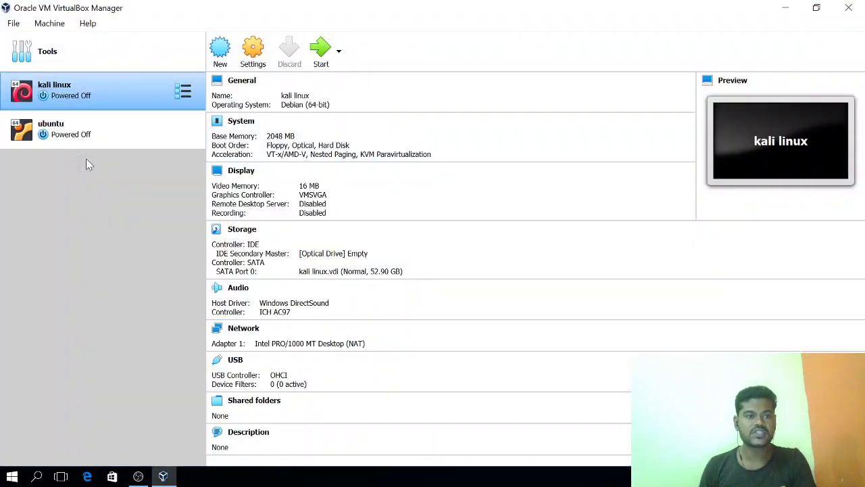
Compare the ubuntu and kali linux machine details, ending on ubuntu, then minimize VirtualBox Manager
left_click(85, 124)
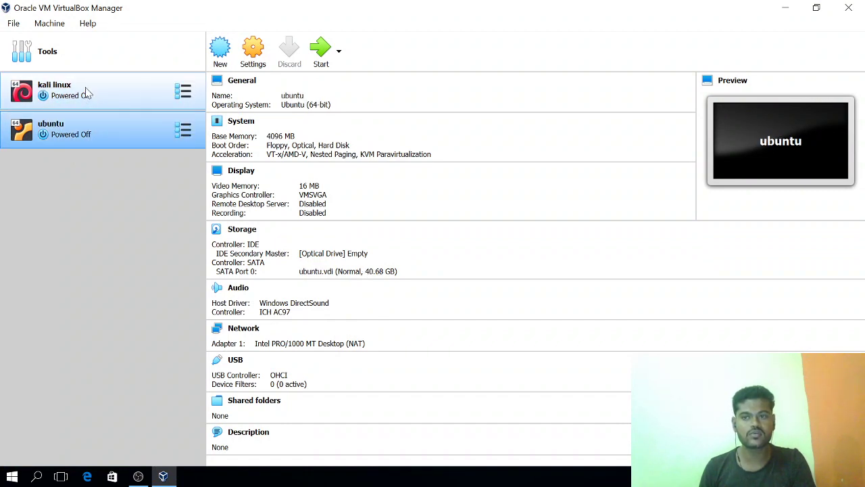
left_click(86, 90)
left_click(88, 131)
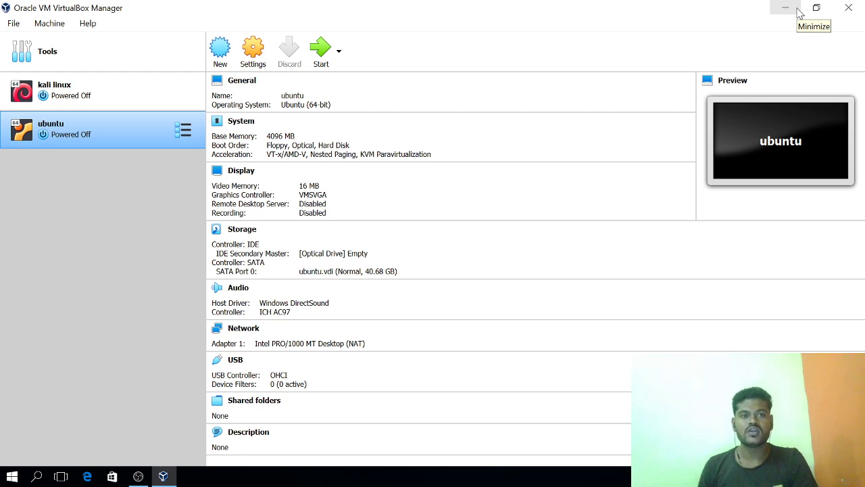
left_click(785, 9)
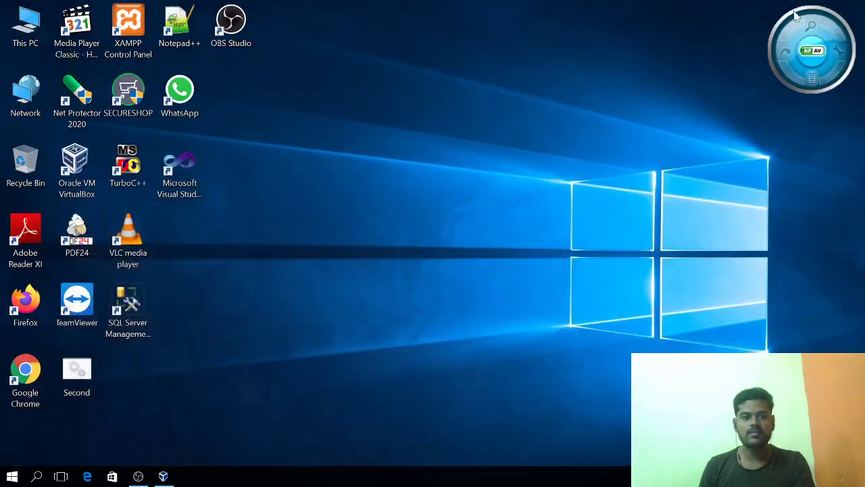
Check in Task Manager's CPU performance view that virtualization is Enabled, then close Task Manager
right_click(358, 480)
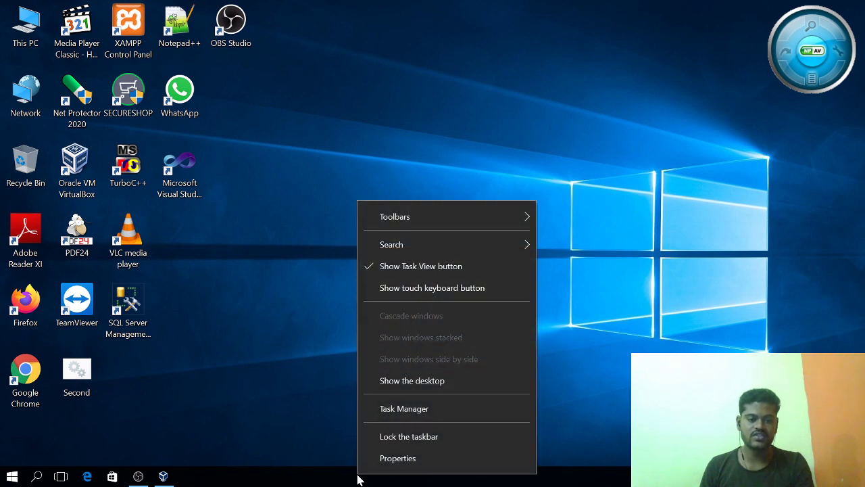
left_click(377, 410)
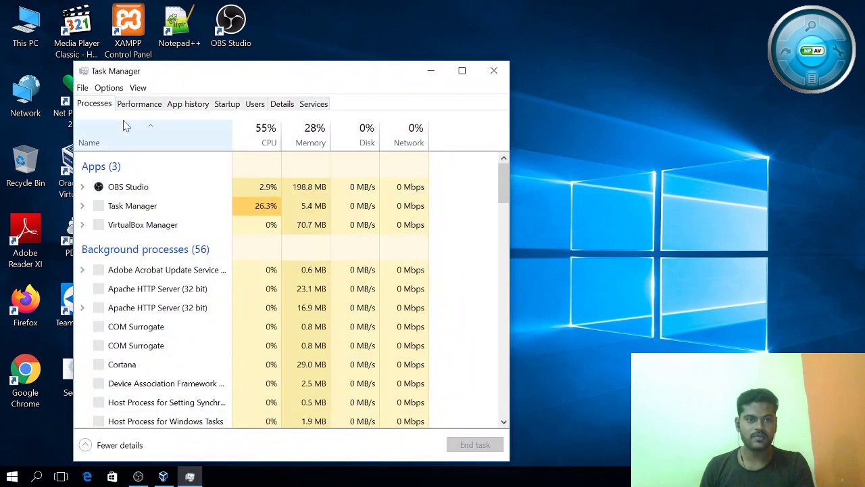
left_click(135, 105)
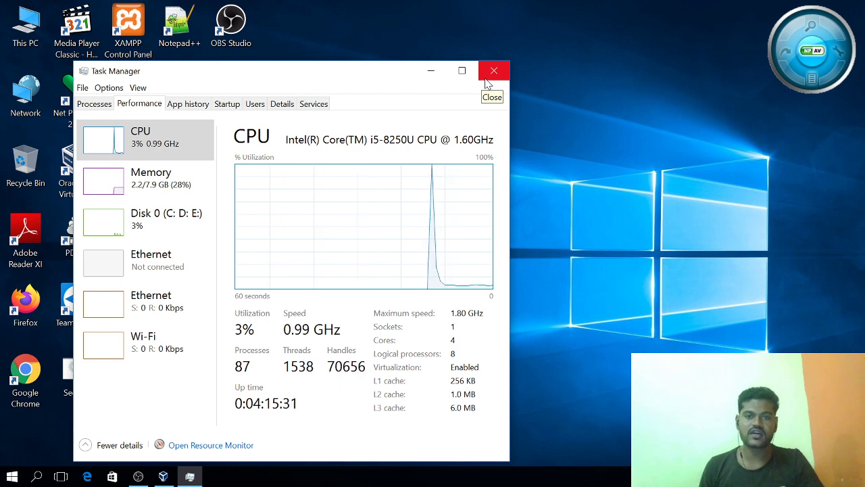
left_click(489, 79)
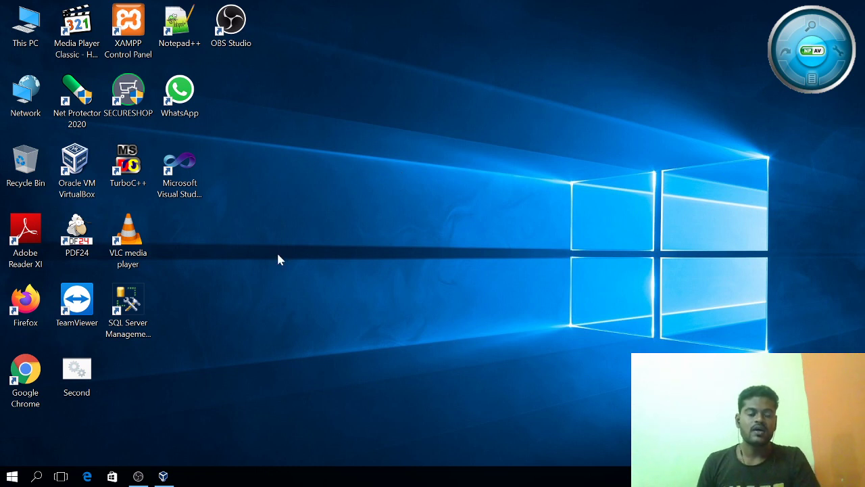
Go through This PC to the Videos folder and play VID_20200619_205728.mp4
double_click(26, 27)
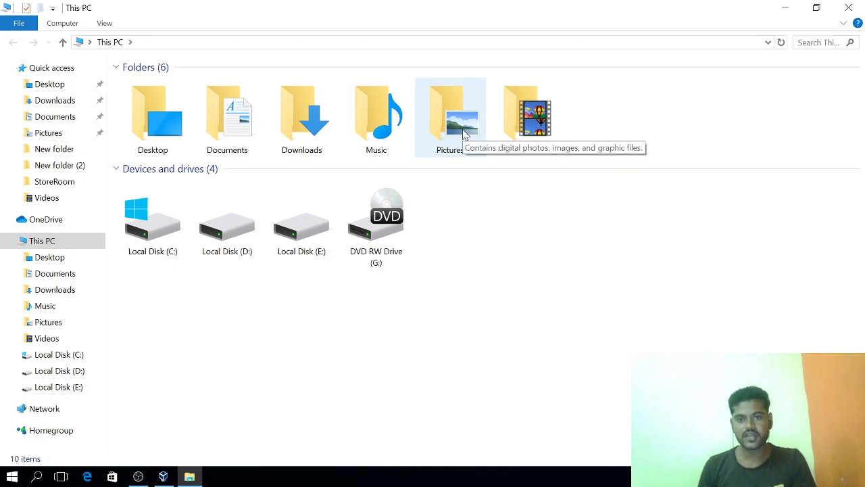
double_click(502, 120)
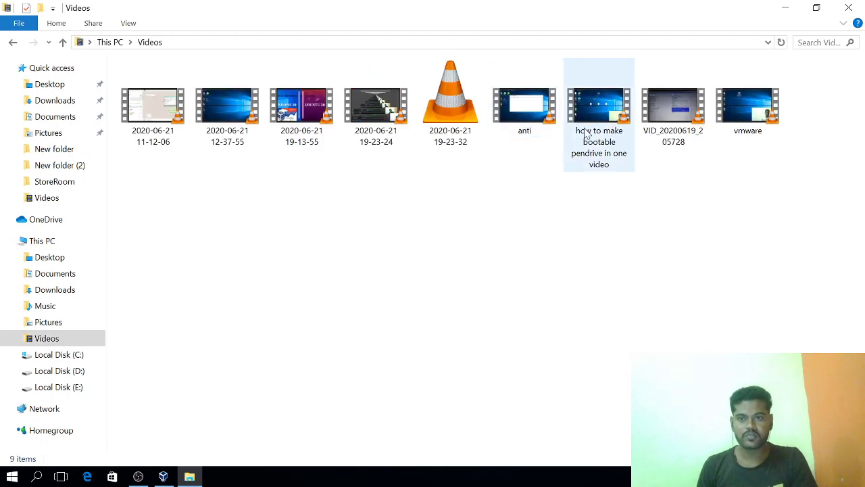
double_click(682, 125)
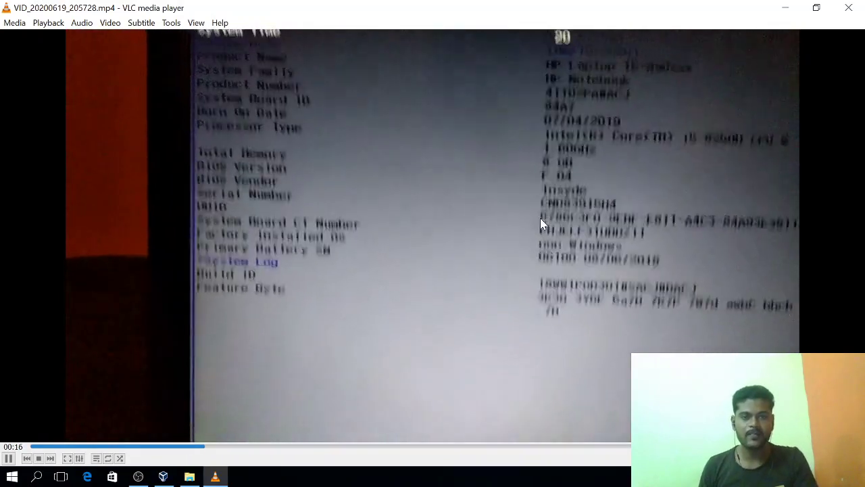
Show the BIOS video full screen with the volume turned down to 0%
double_click(541, 217)
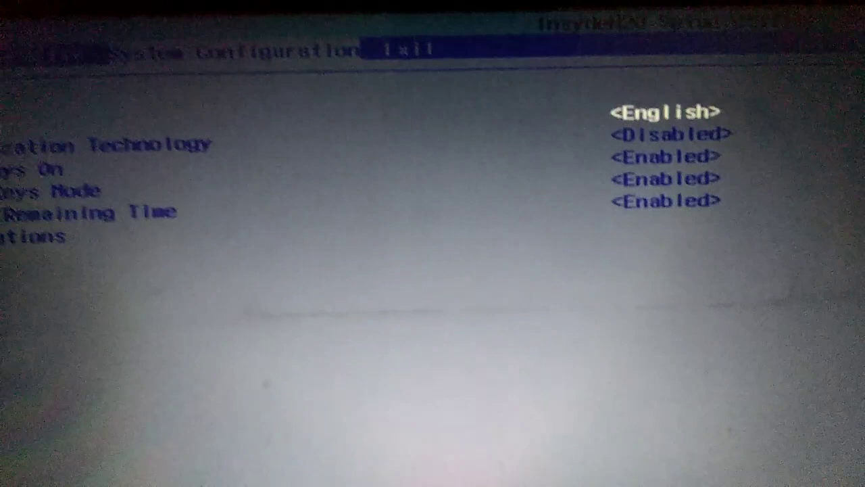
mouse_move(313, 225)
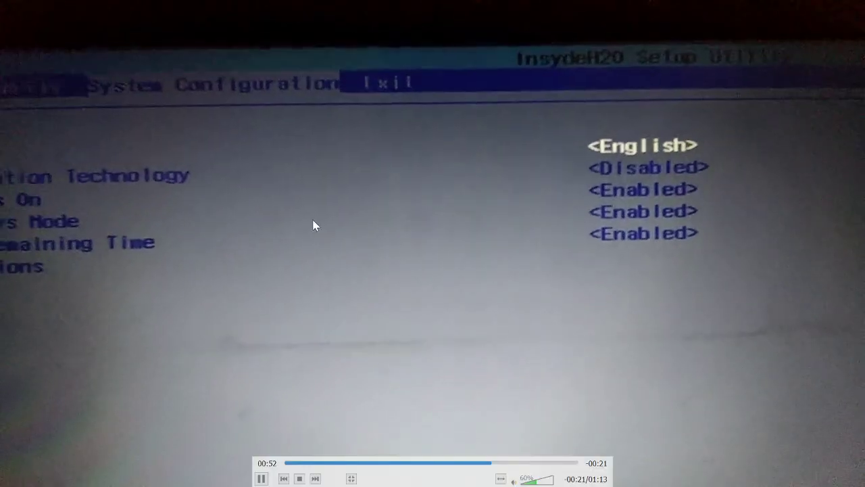
scroll(353, 267, "down", 4)
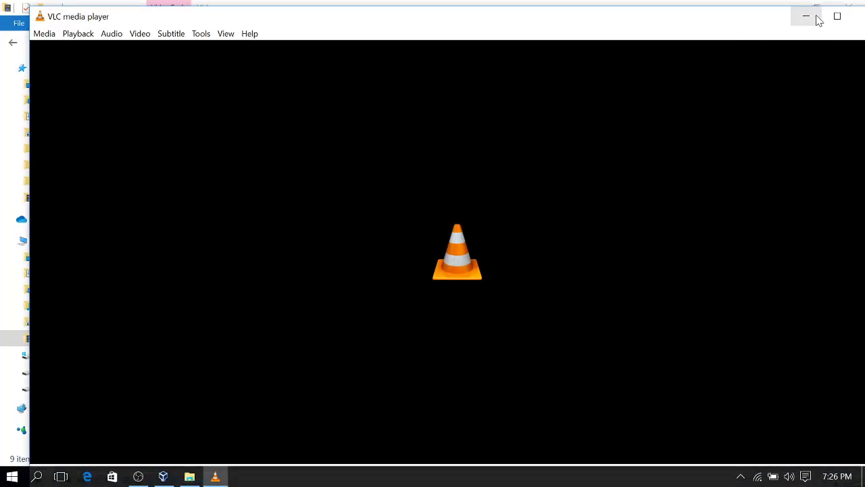
Maximize VLC, replay the recording and skip ahead to the System Configuration part
left_click(845, 19)
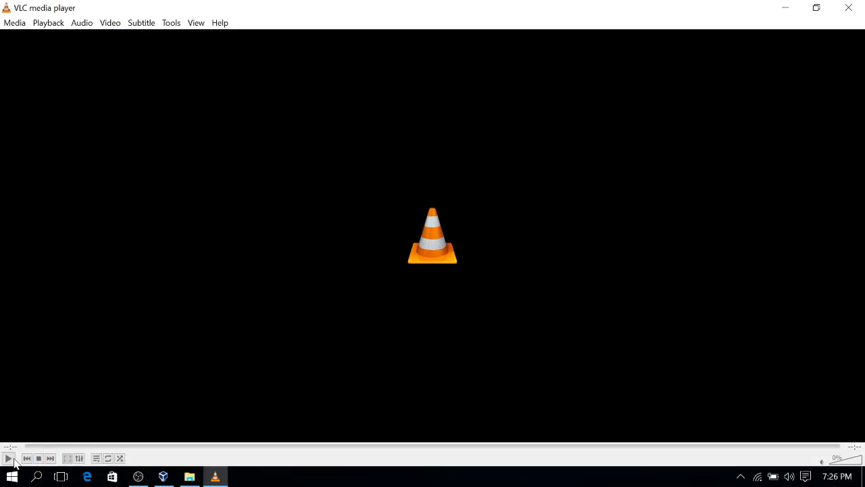
left_click(8, 458)
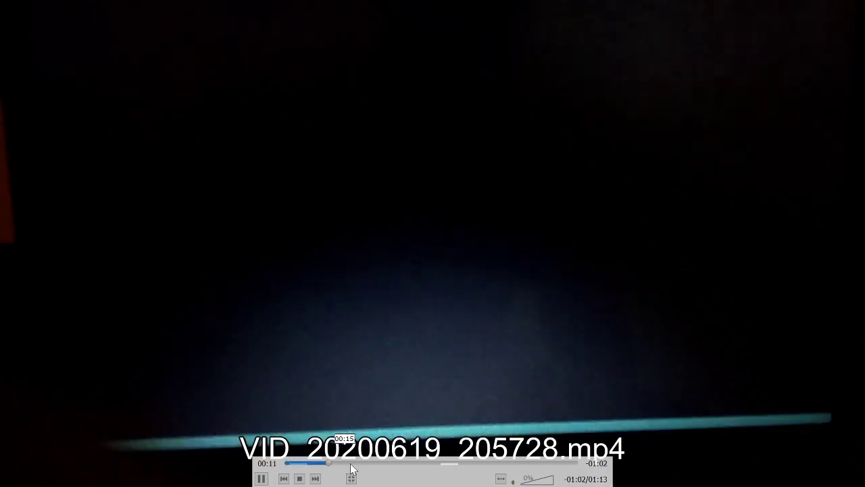
left_click(359, 463)
left_click(381, 464)
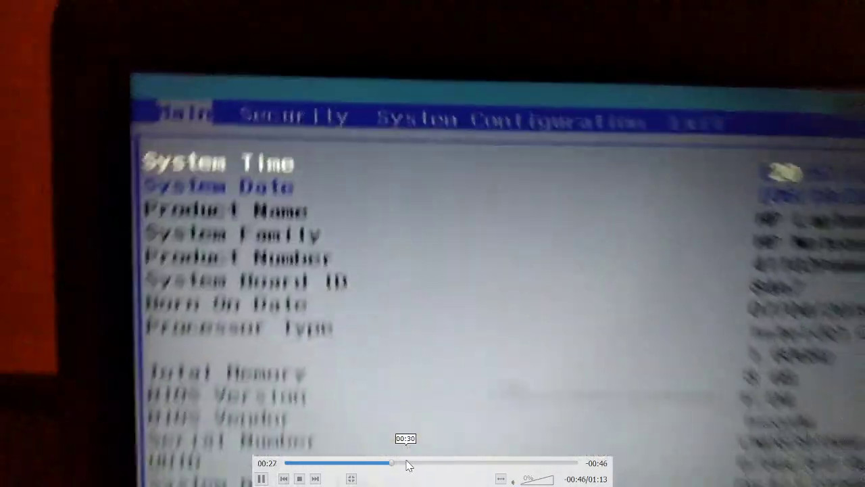
left_click(408, 464)
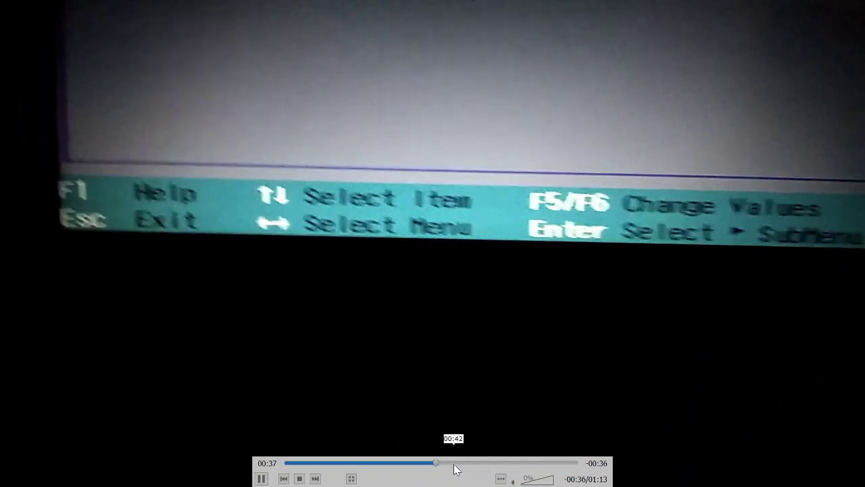
left_click(454, 464)
left_click(468, 464)
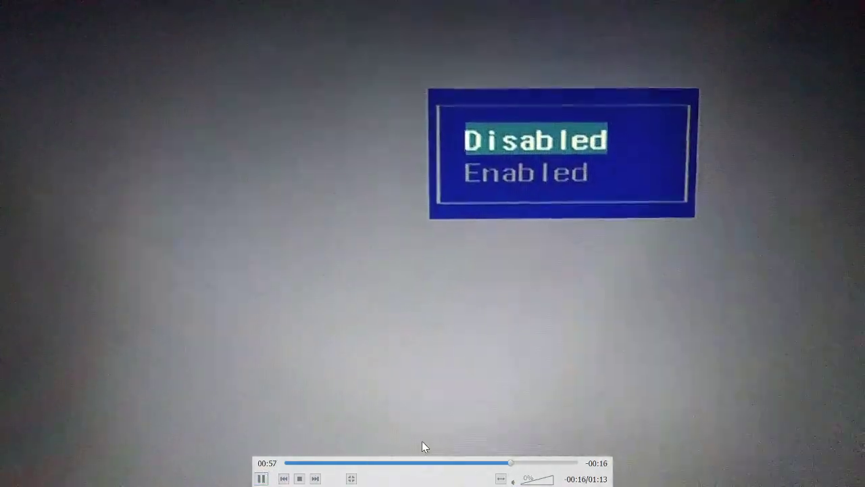
Pause around 00:52 on Virtualization Technology showing Disabled
left_click(488, 463)
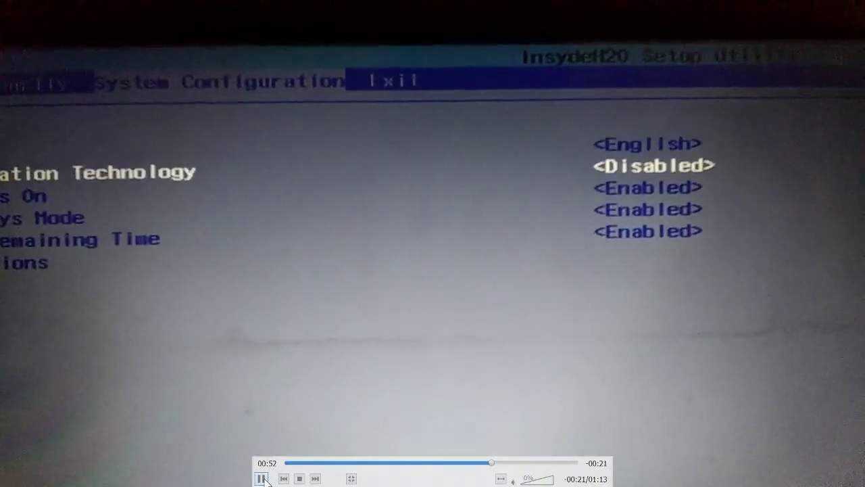
left_click(262, 478)
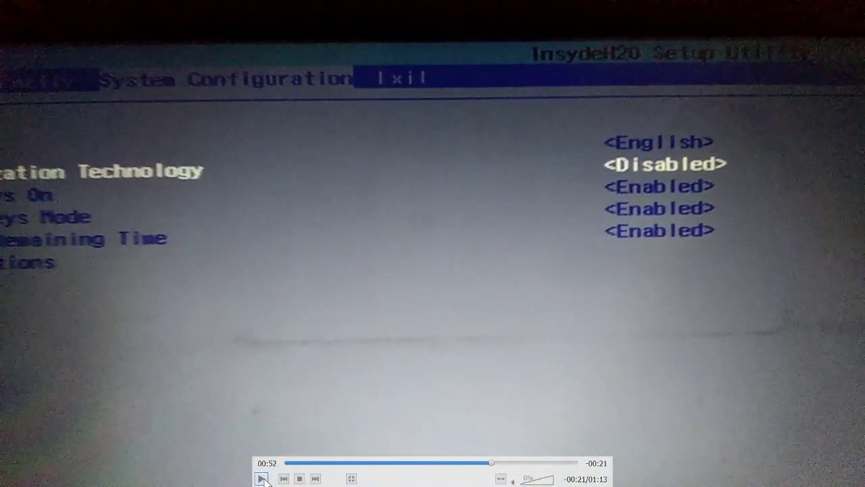
left_click(477, 464)
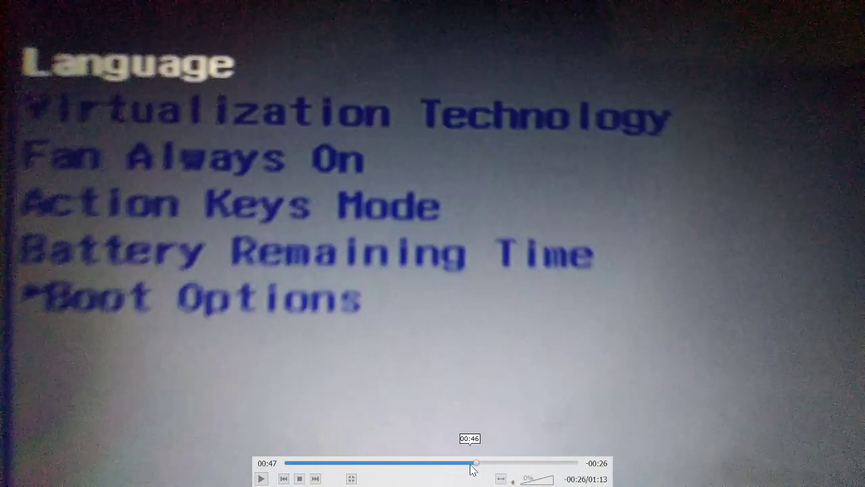
left_click(261, 479)
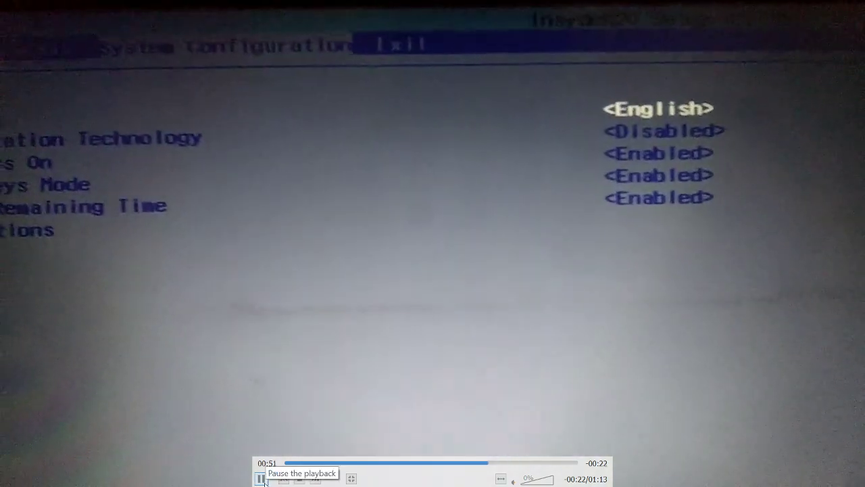
left_click(261, 478)
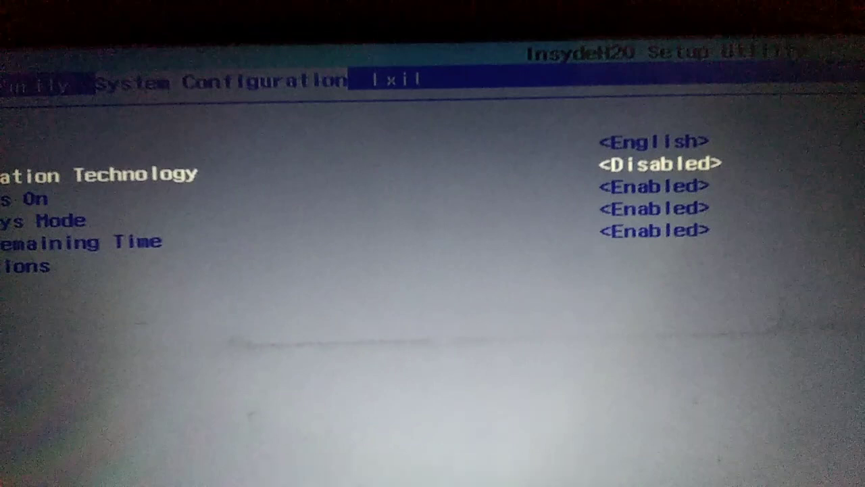
Resume the recording and let it run through the Exit Saving Changes prompt to the end
mouse_move(340, 332)
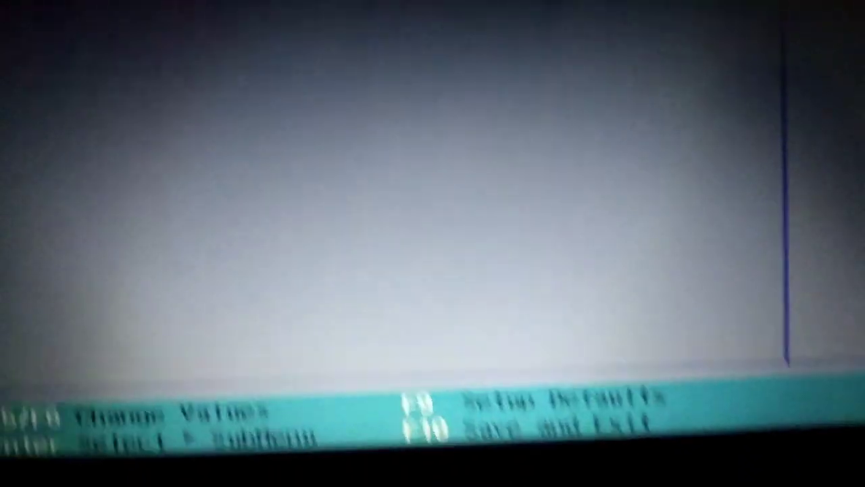
key("F10")
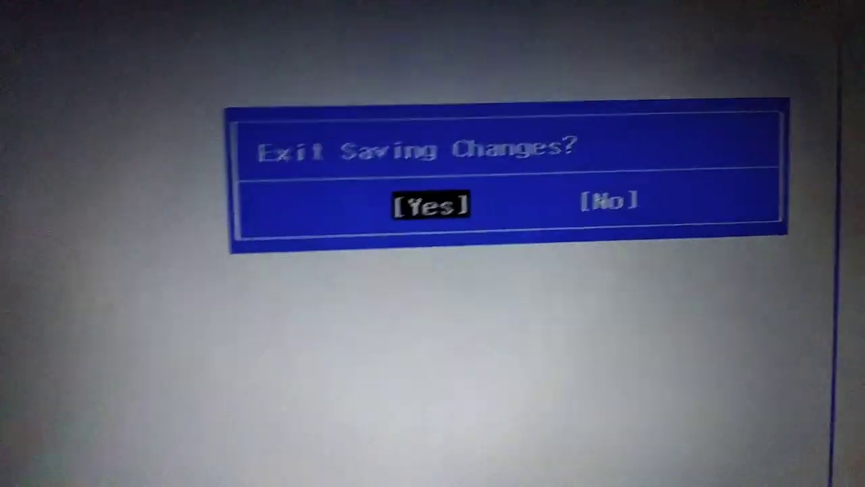
key("Return")
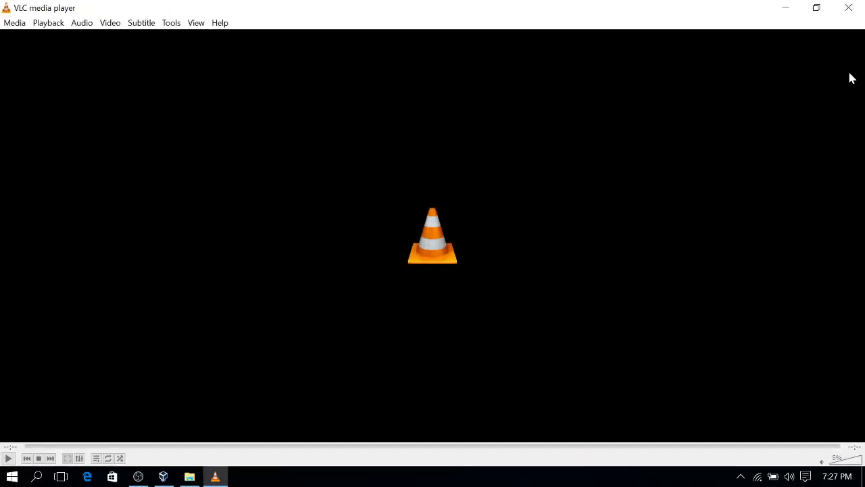
left_click(856, 6)
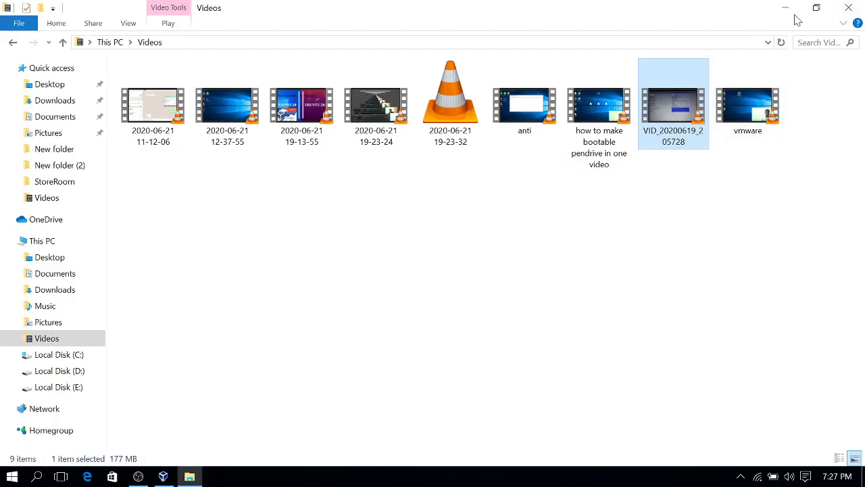
left_click(837, 6)
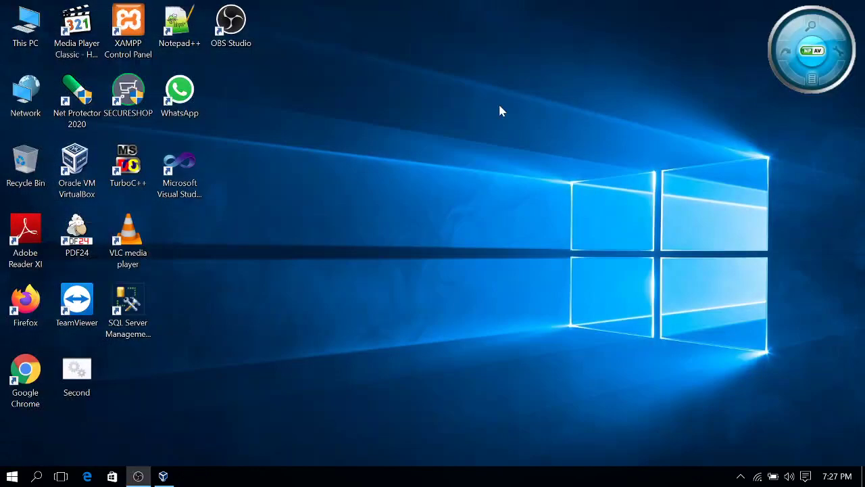
right_click(499, 106)
left_click(550, 148)
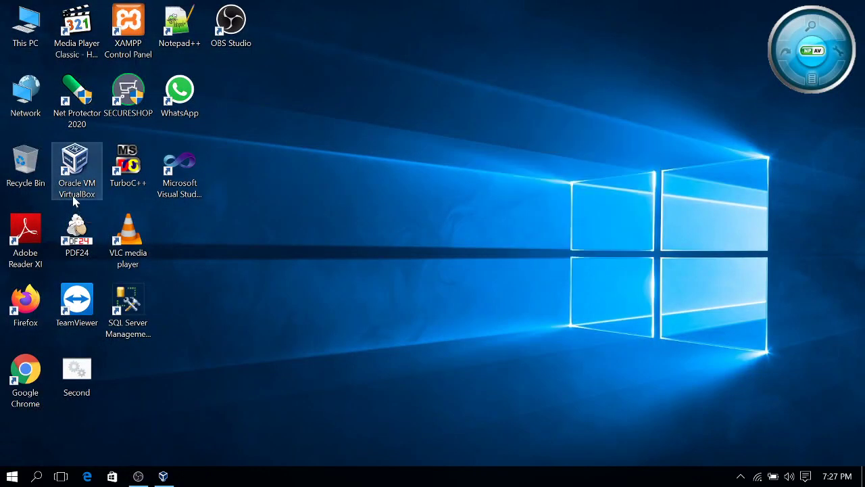
left_click(138, 478)
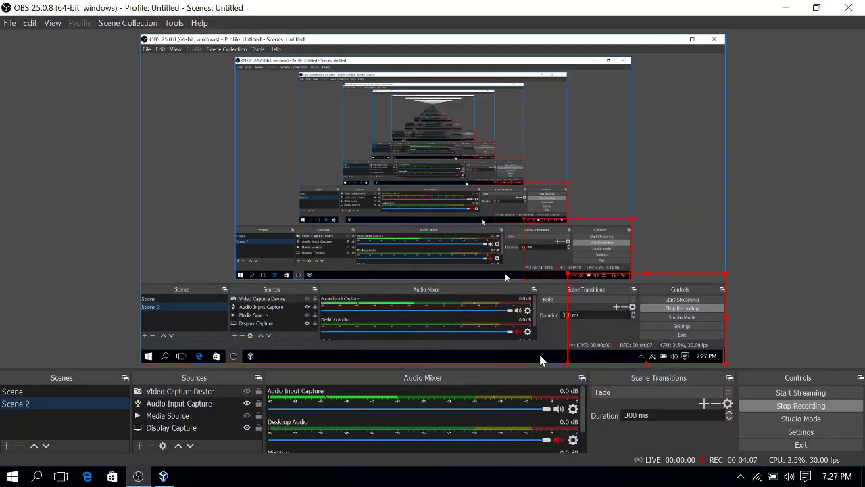
left_click(785, 8)
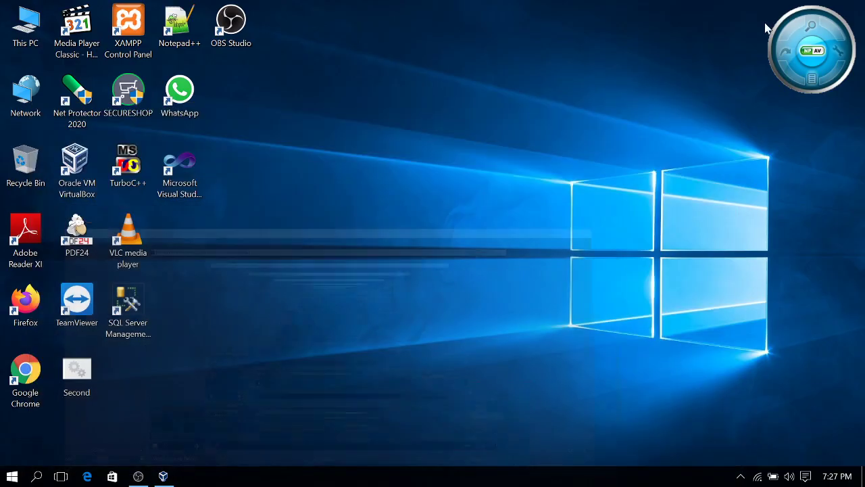
double_click(26, 370)
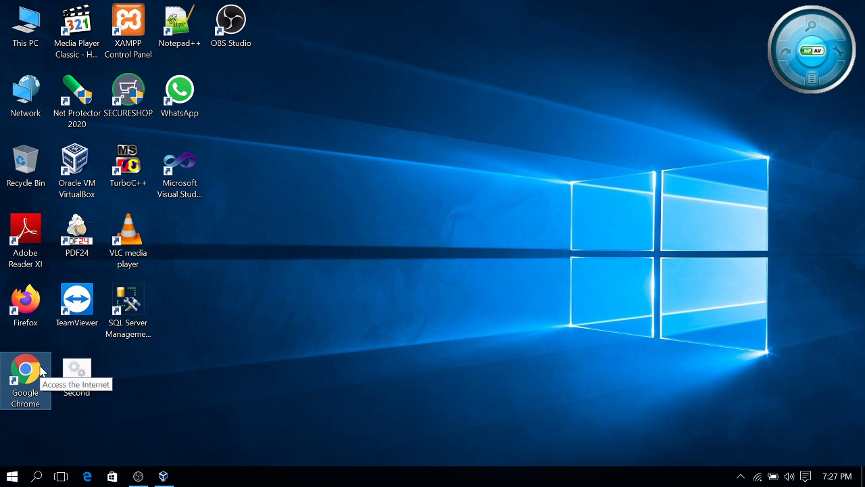
left_click(136, 476)
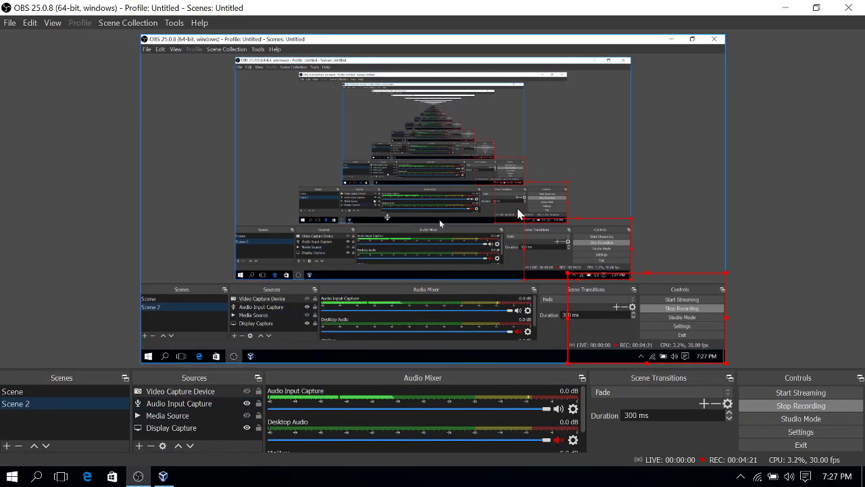
key("super+d")
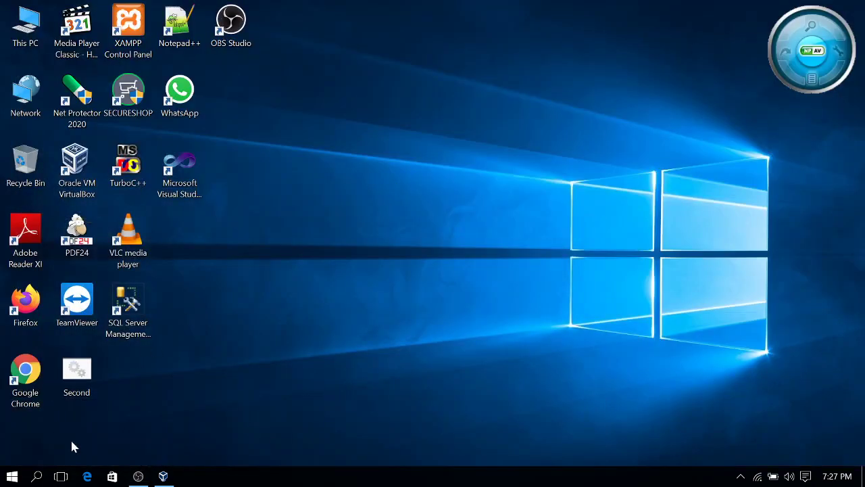
double_click(32, 383)
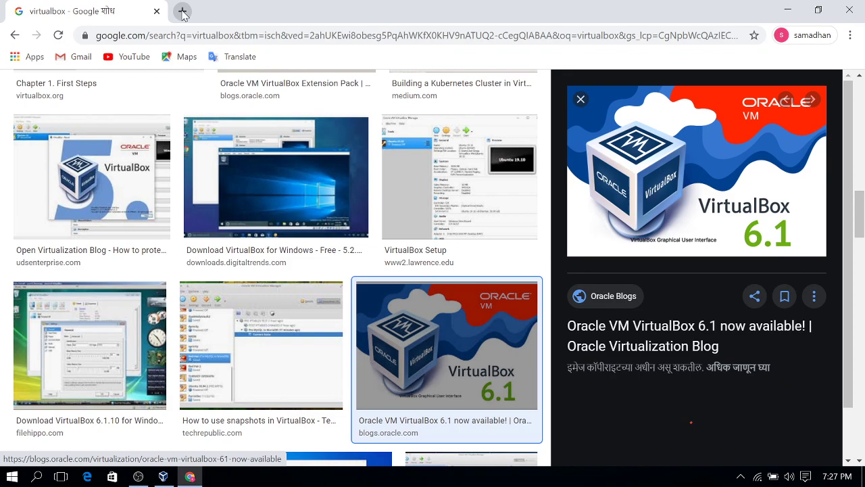
Replace the old tab with a 'virtualbox' search and open the VirtualBox Downloads page
left_click(183, 11)
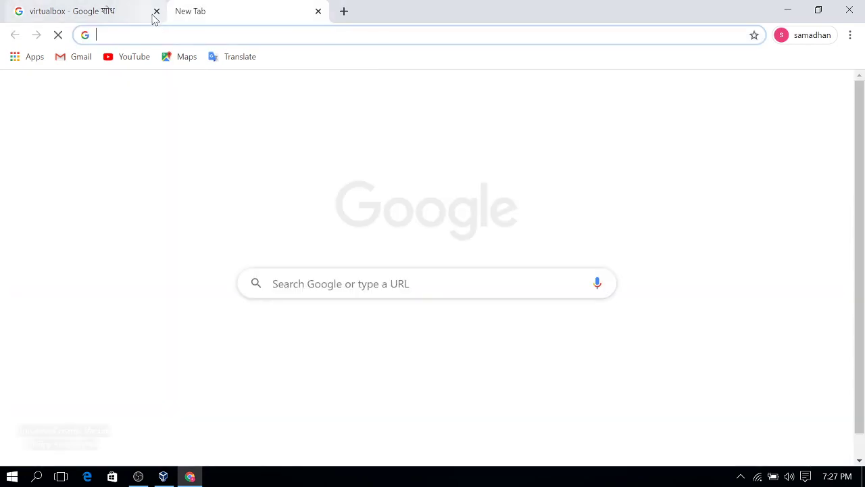
left_click(156, 11)
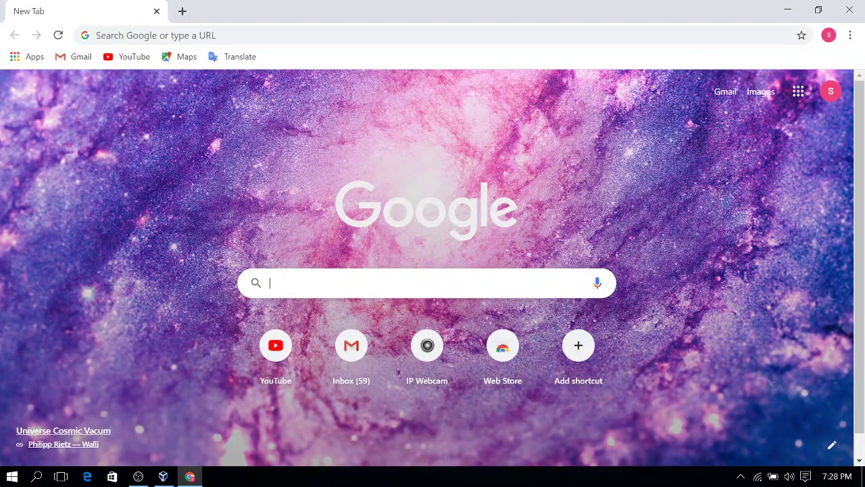
type("vir")
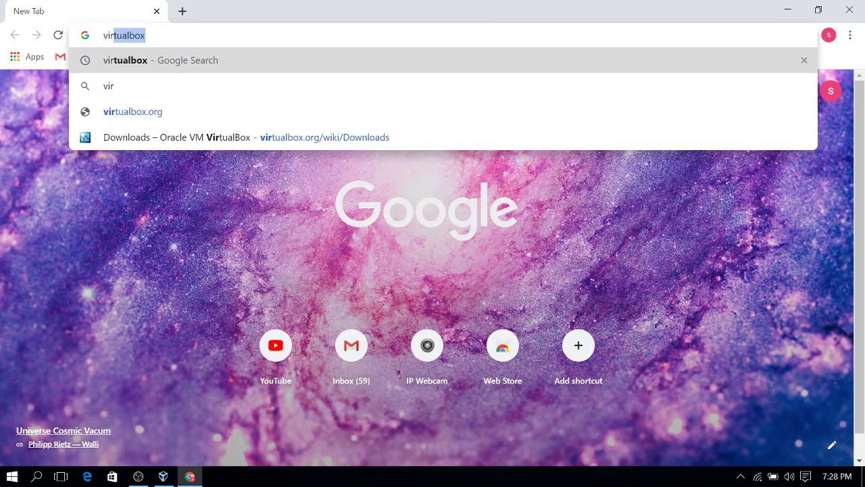
key("Return")
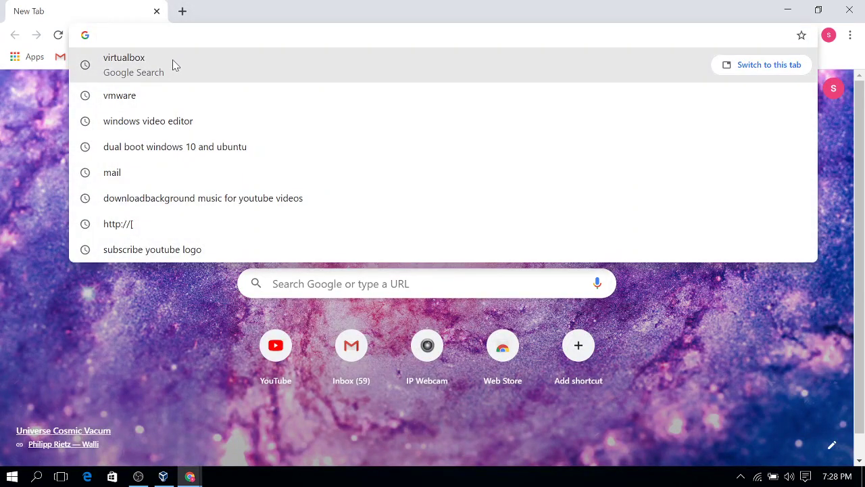
left_click(171, 64)
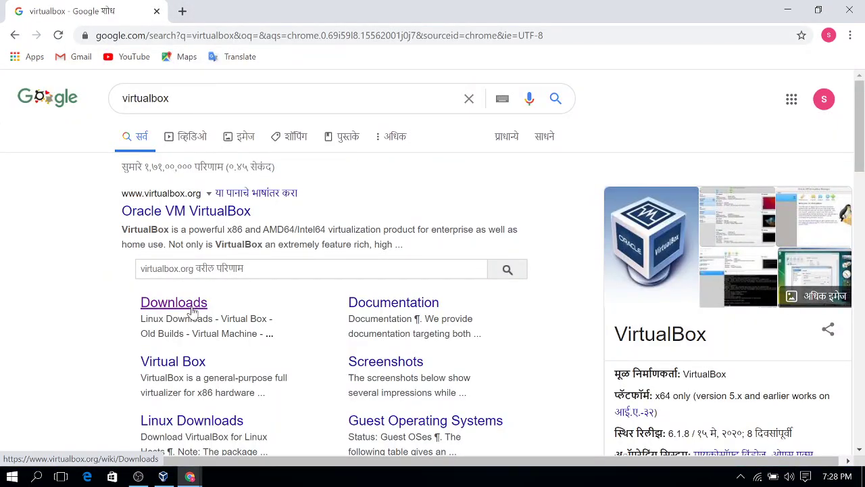
left_click(192, 308)
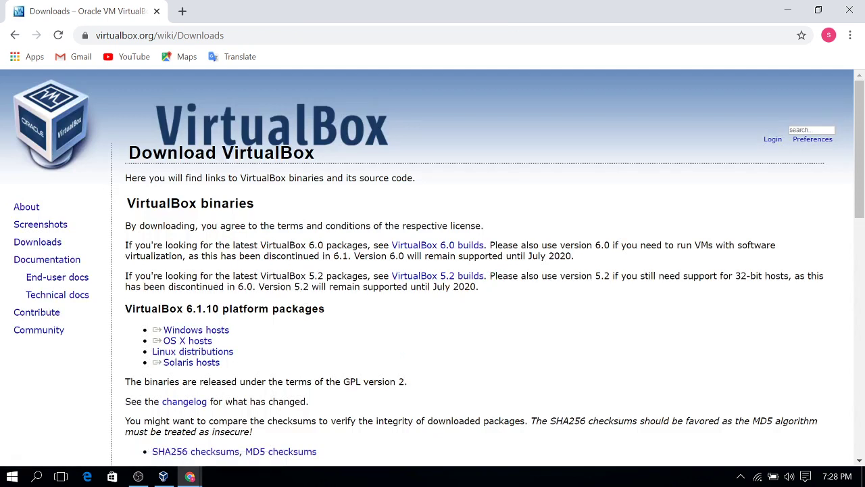
Start the VirtualBox 6.1.10 Windows hosts download, pause it, and return to the search results
triple_click(217, 346)
triple_click(212, 337)
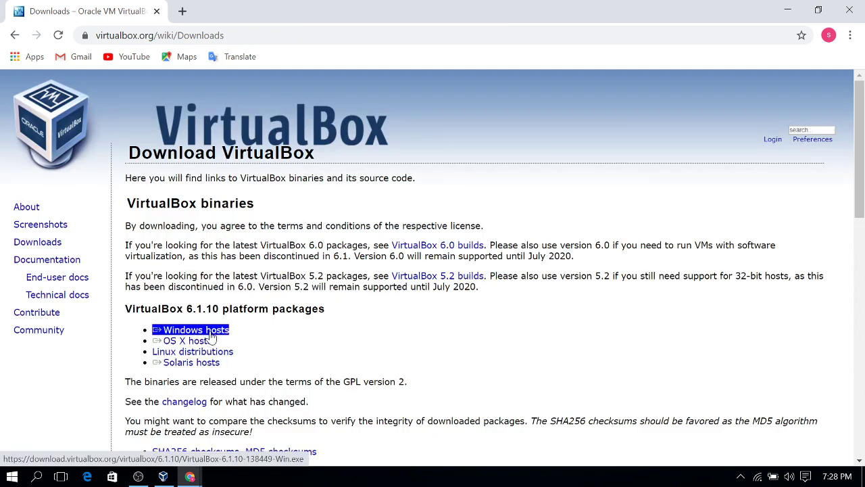
left_click(211, 335)
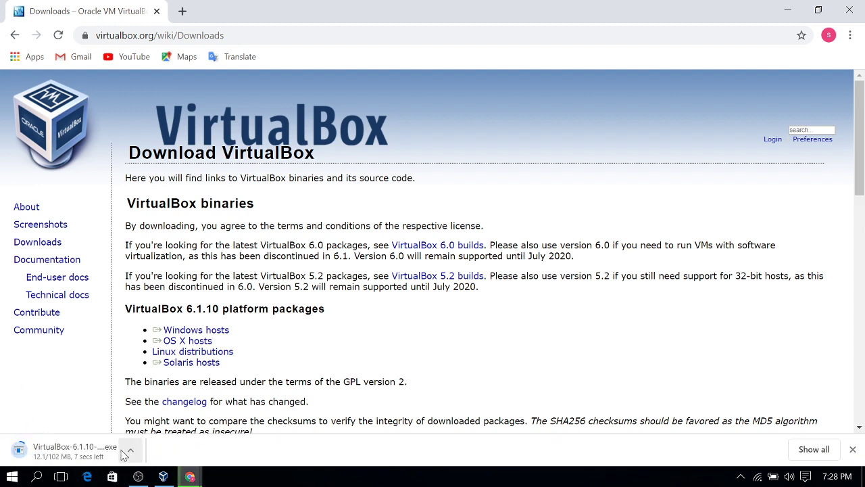
left_click(141, 451)
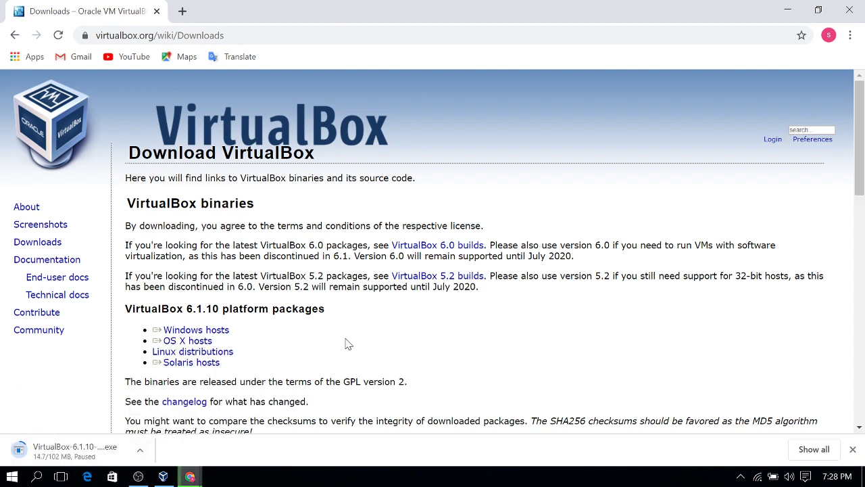
left_click(167, 386)
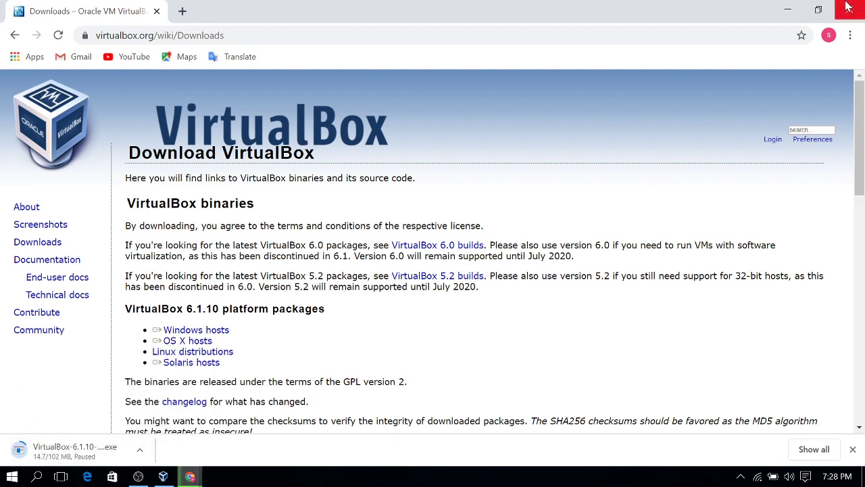
left_click(15, 35)
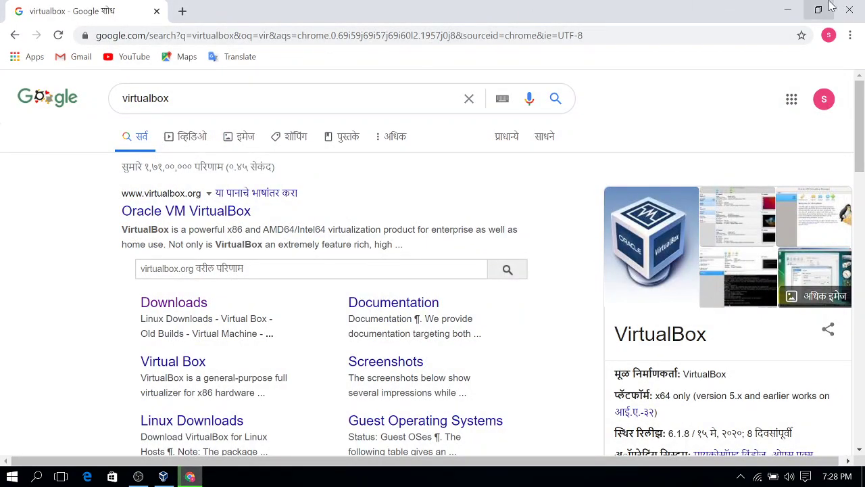
left_click(788, 8)
double_click(27, 29)
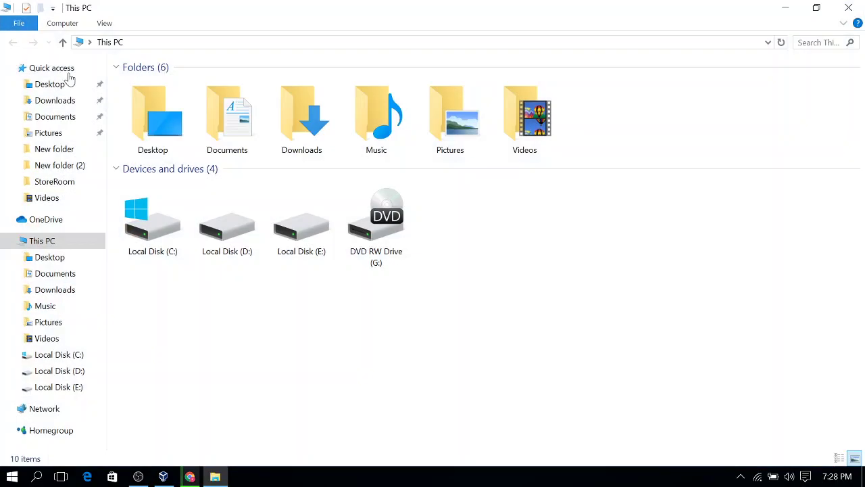
double_click(305, 128)
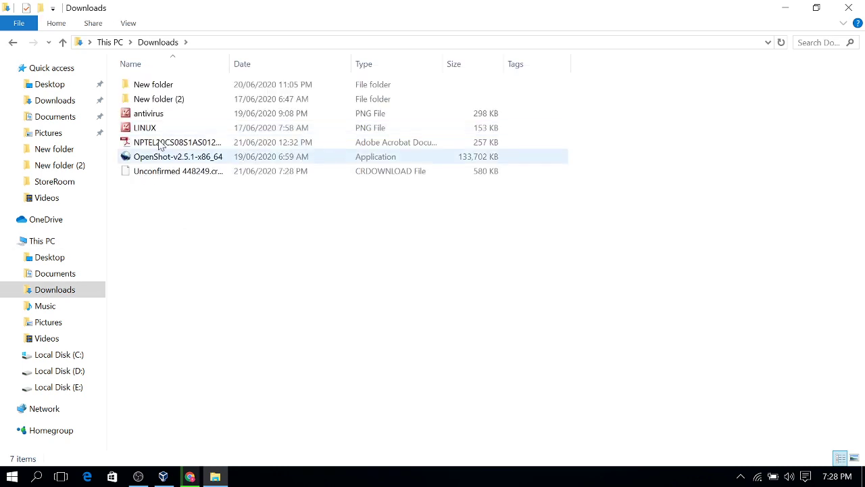
left_click(63, 43)
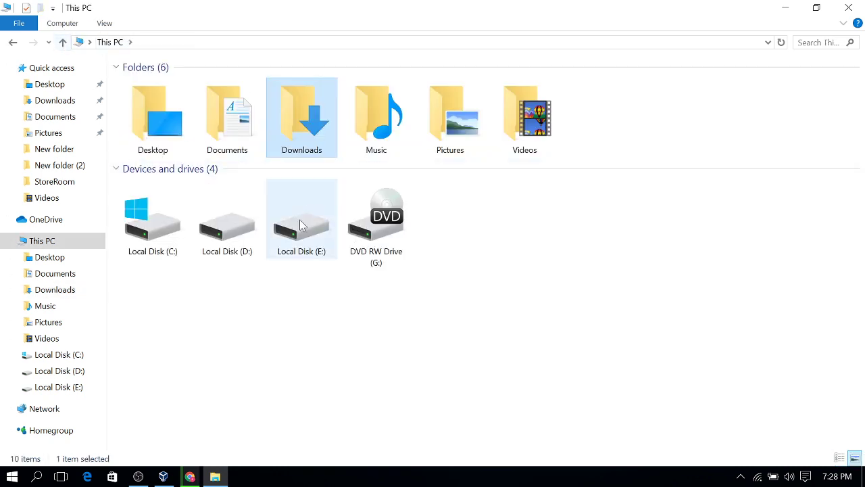
double_click(240, 239)
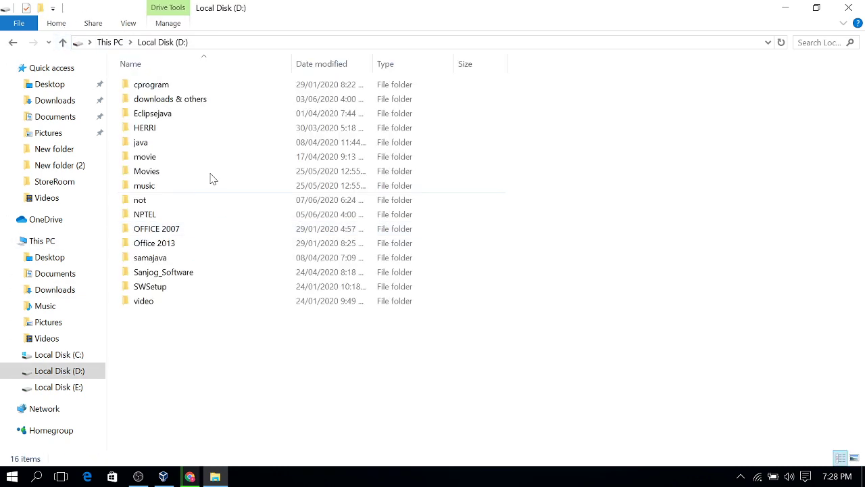
double_click(189, 101)
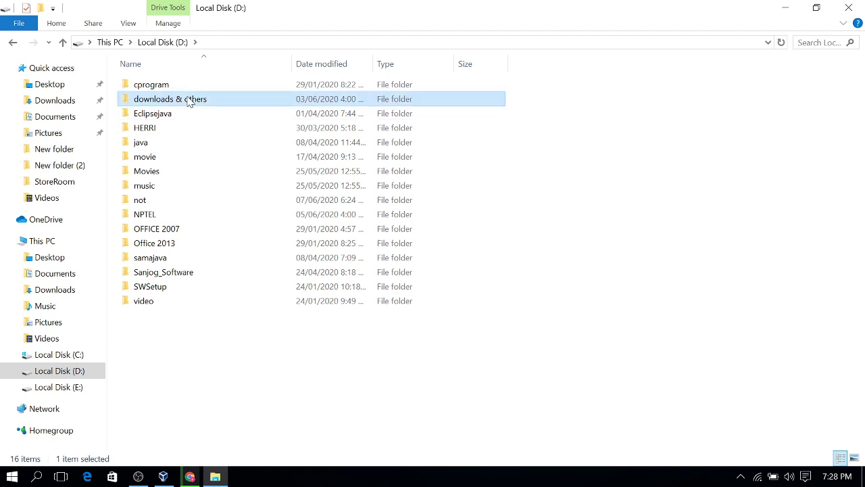
double_click(189, 168)
scroll(186, 292, "down", 1)
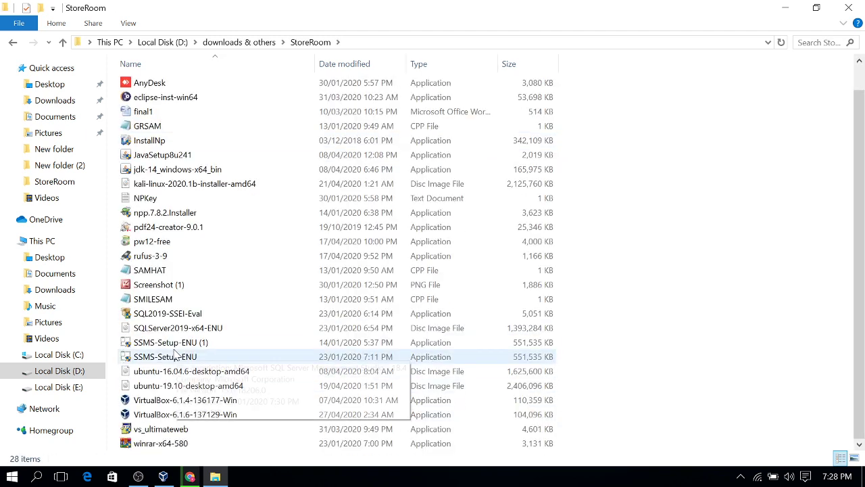
left_click(177, 418)
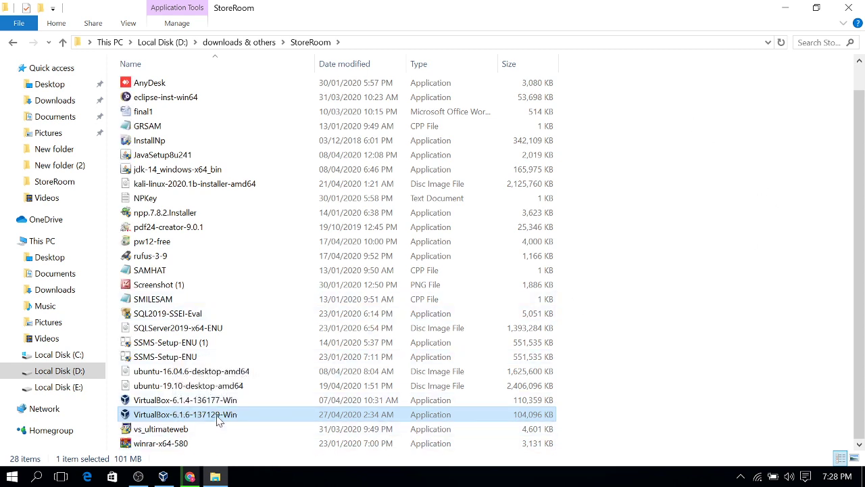
left_click(849, 8)
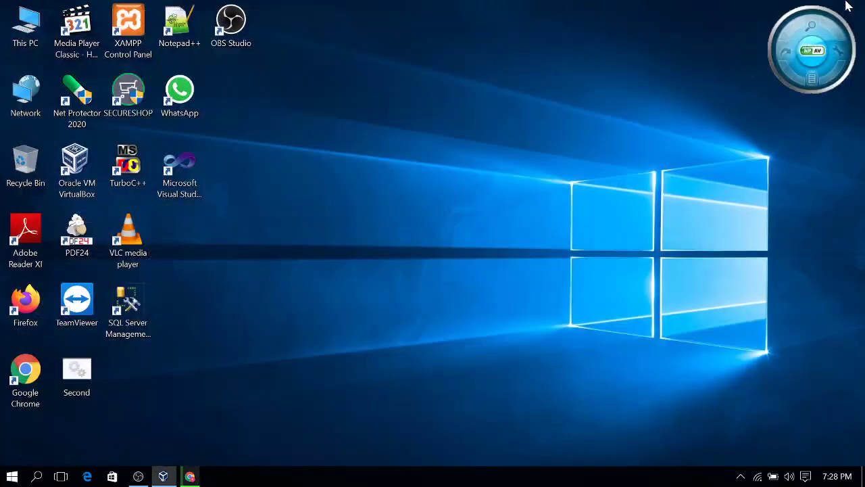
left_click(165, 476)
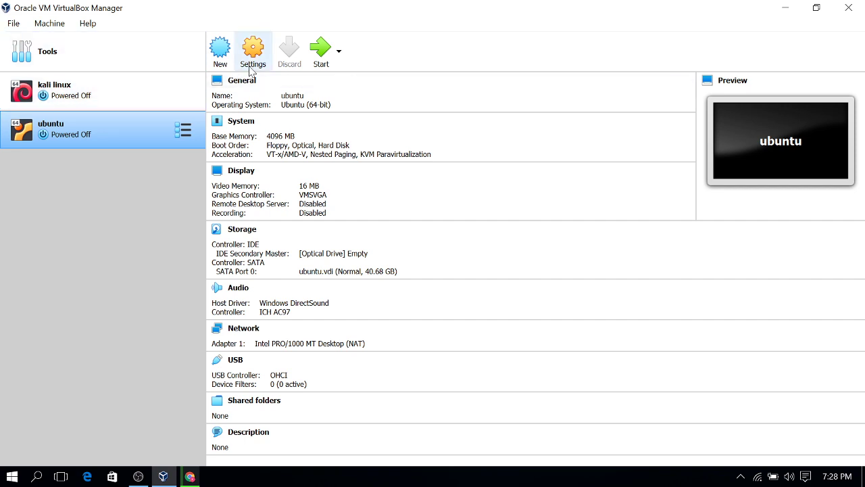
left_click(788, 6)
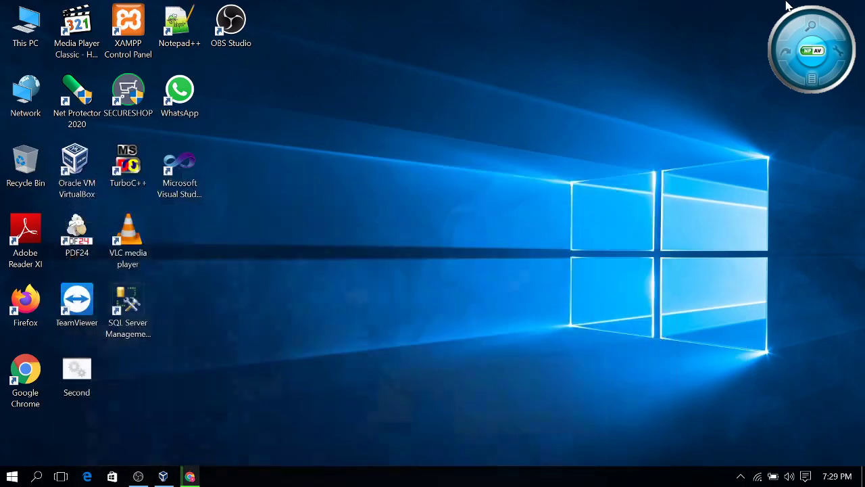
Browse to the StoreRoom folder in D:\downloads & others
double_click(39, 38)
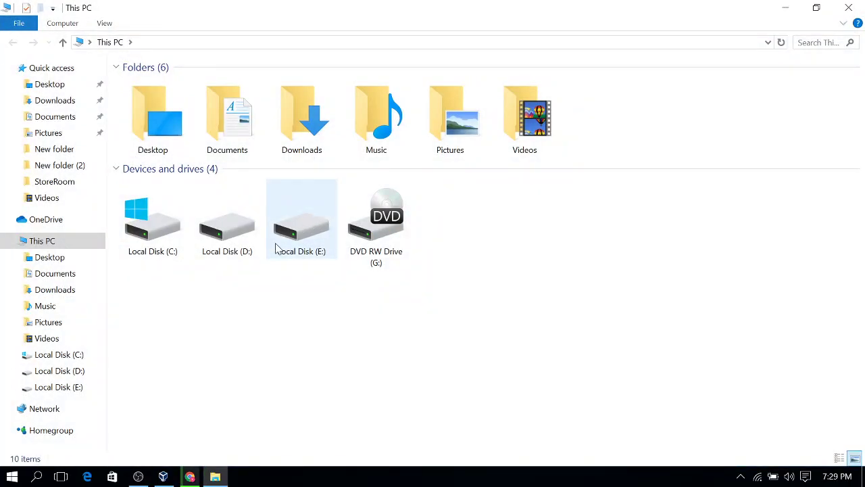
double_click(230, 247)
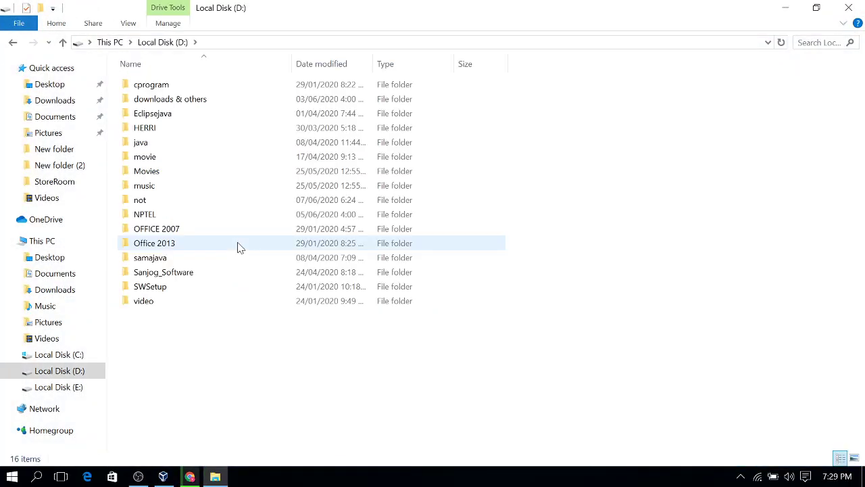
double_click(199, 103)
mouse_move(217, 157)
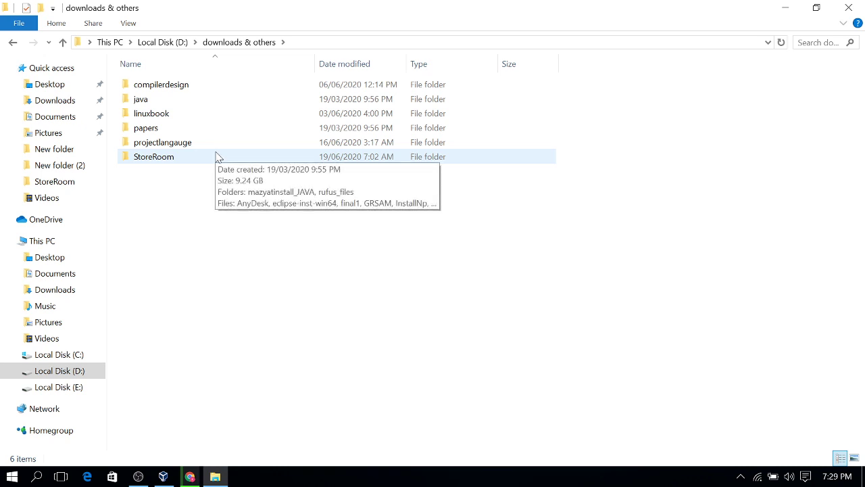
double_click(214, 157)
scroll(263, 296, "down", 1)
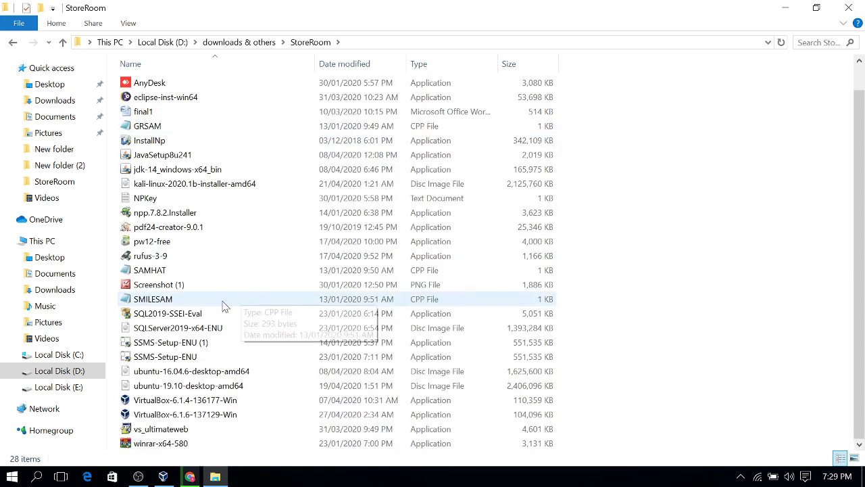
Copy ubuntu-19.10-desktop-amd64 and paste it onto the desktop
left_click(171, 186)
left_click(199, 387)
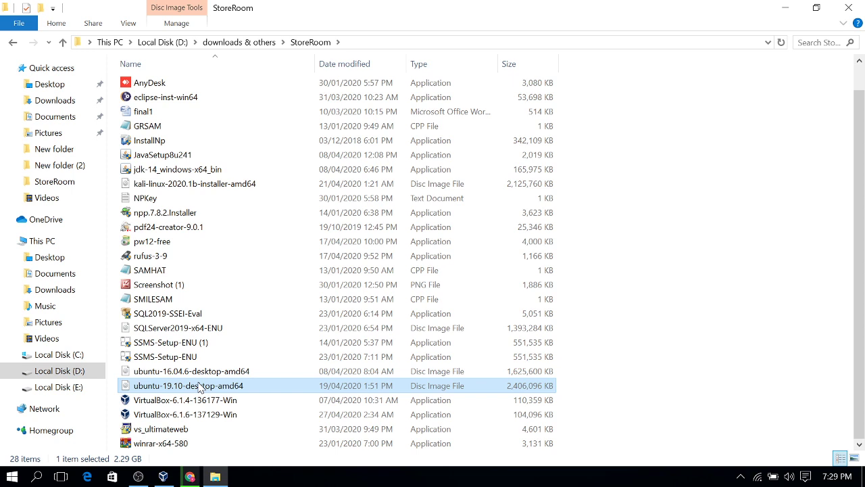
right_click(199, 387)
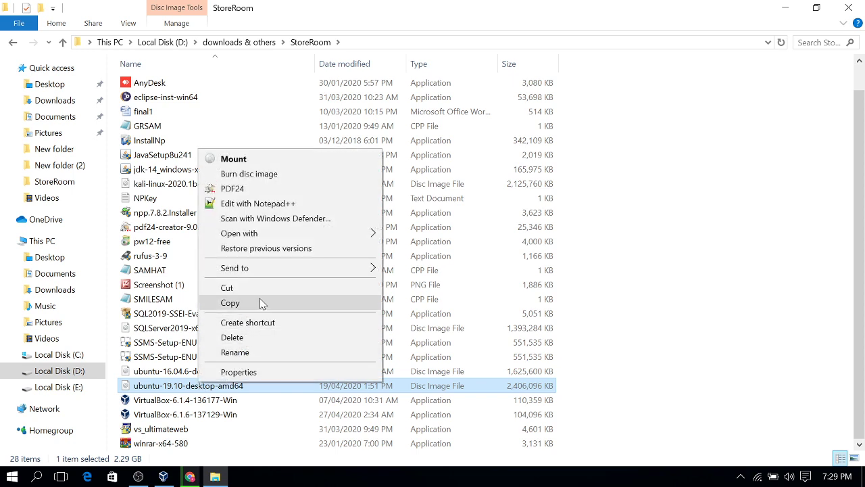
left_click(262, 305)
left_click(785, 8)
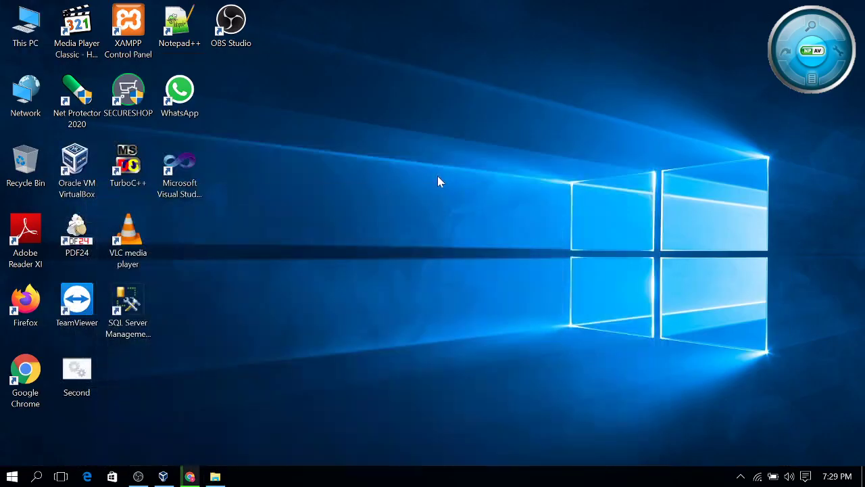
right_click(437, 175)
left_click(492, 238)
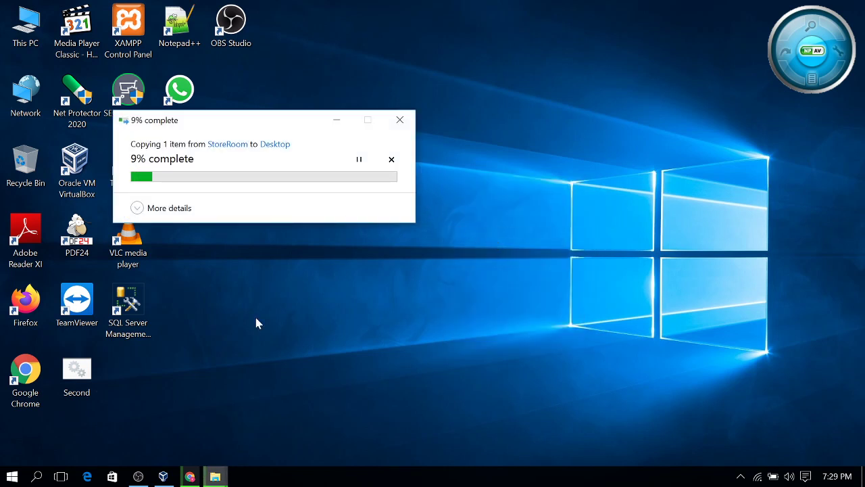
Minimize OBS and Chrome so VirtualBox Manager is in front, then reselect the ubuntu machine
left_click(140, 477)
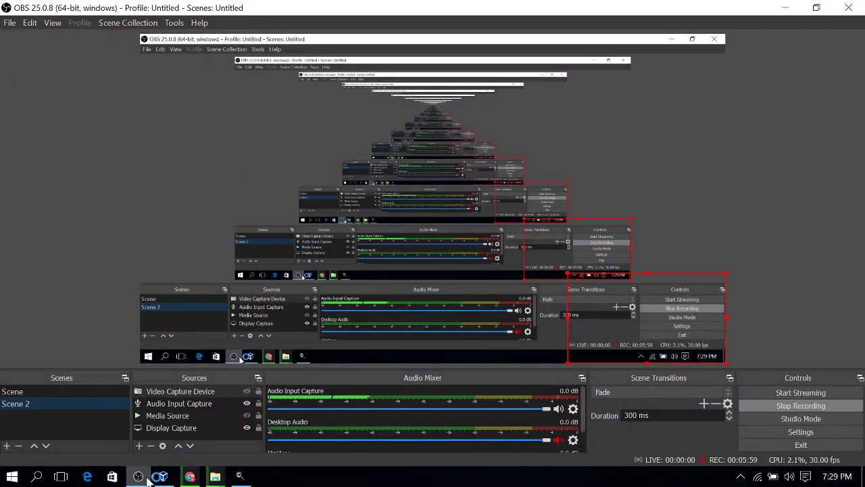
left_click(142, 478)
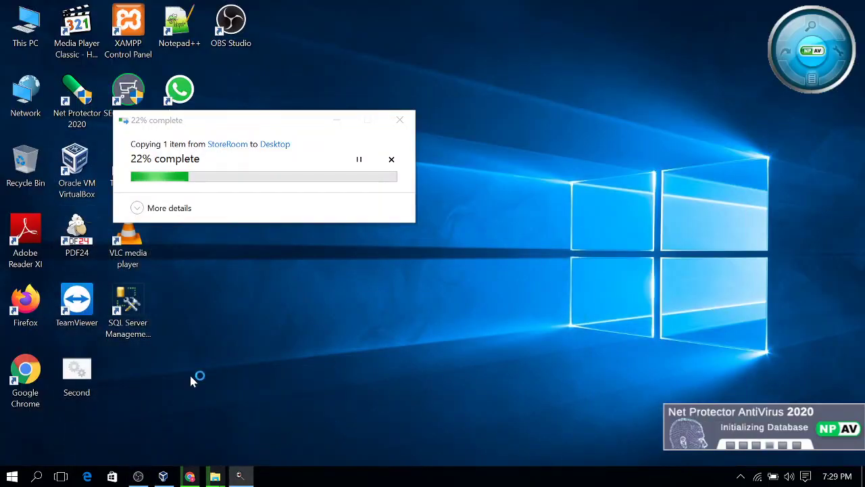
left_click(186, 477)
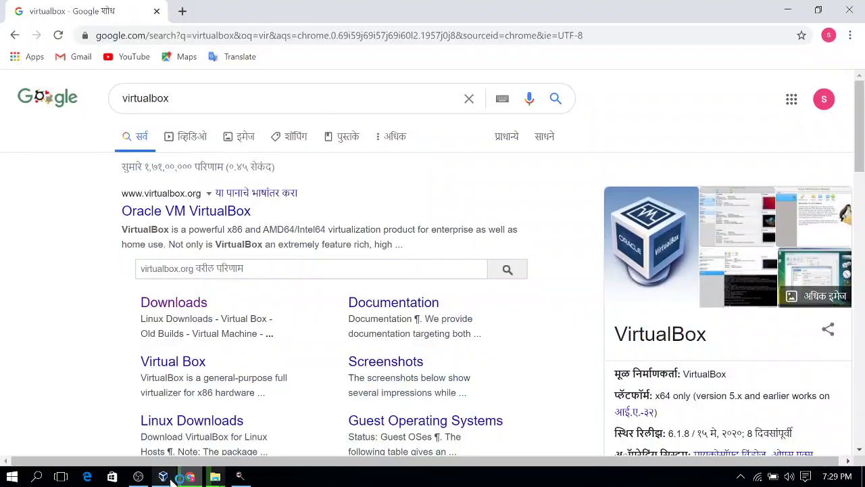
left_click(168, 477)
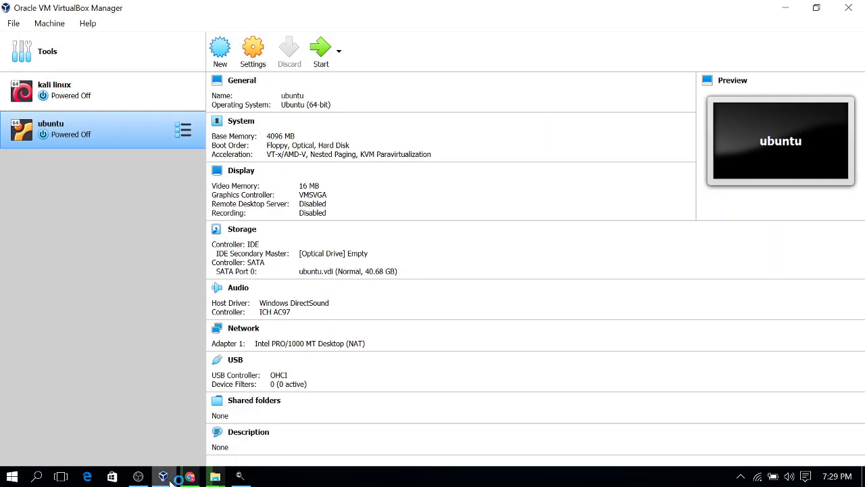
left_click(190, 478)
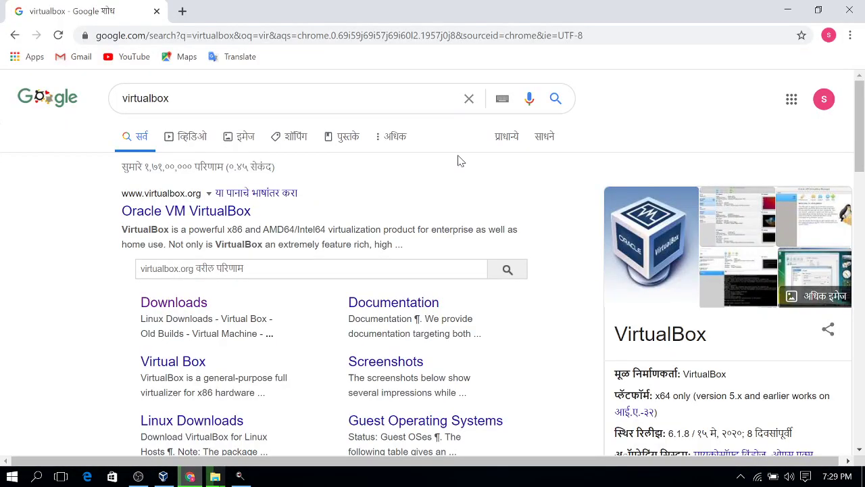
left_click(788, 10)
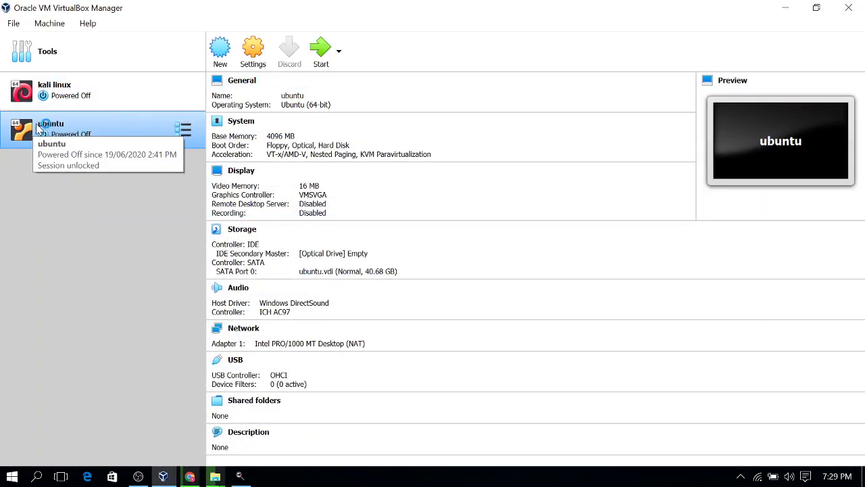
left_click(45, 93)
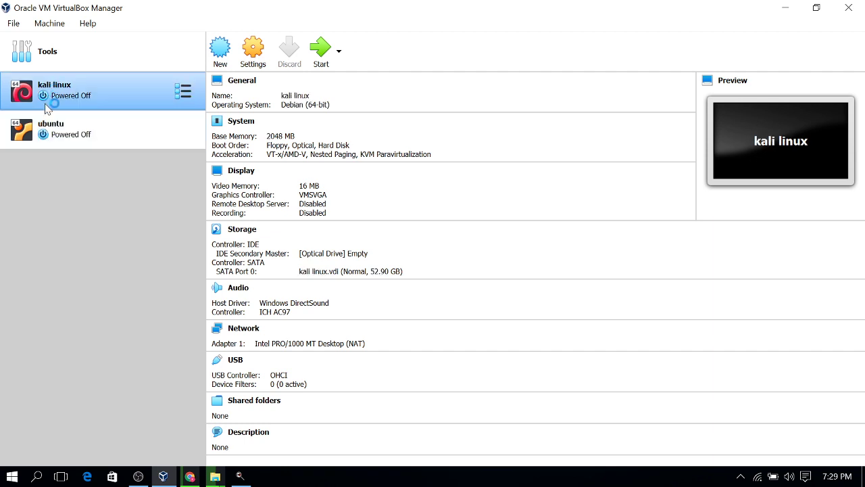
left_click(65, 140)
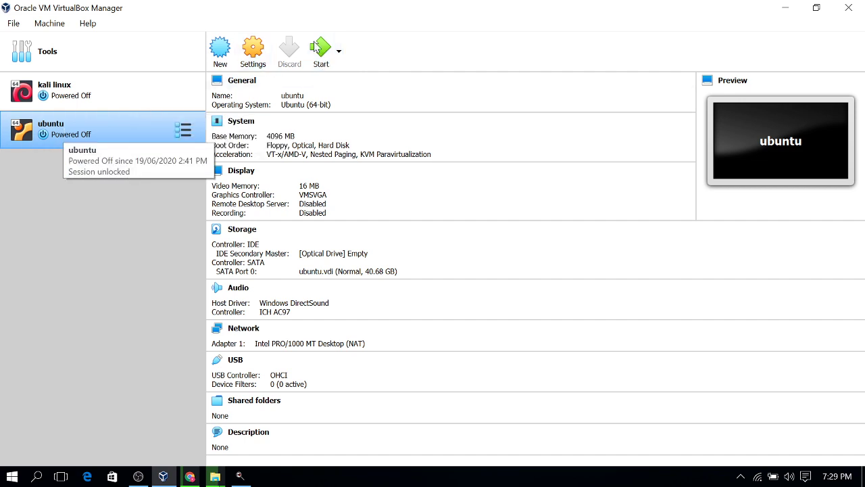
Start the ubuntu virtual machine and refresh the desktop to show the copied disc image
double_click(92, 132)
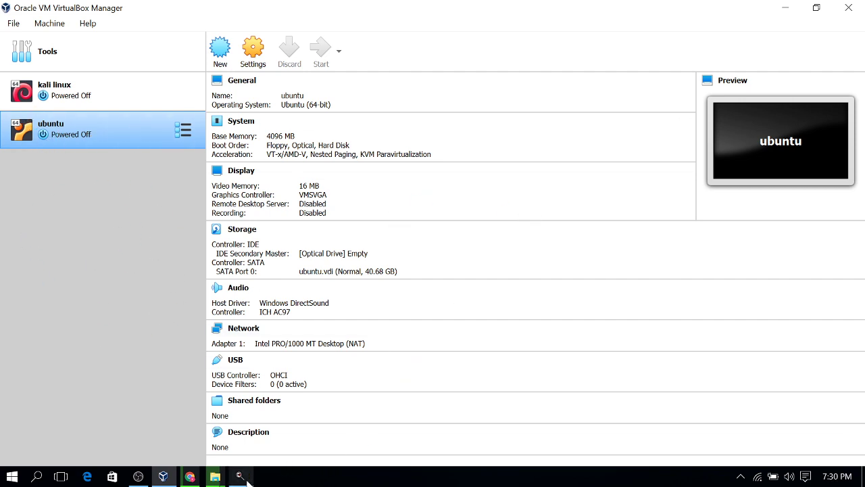
left_click(818, 8)
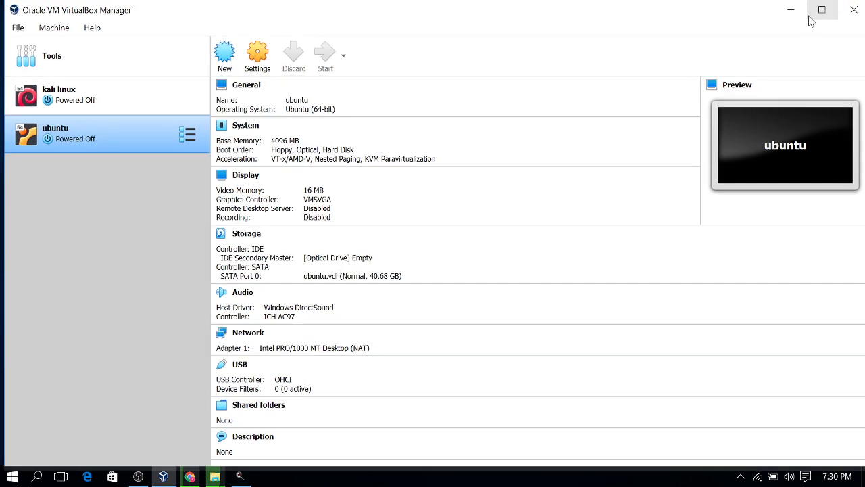
left_click(791, 9)
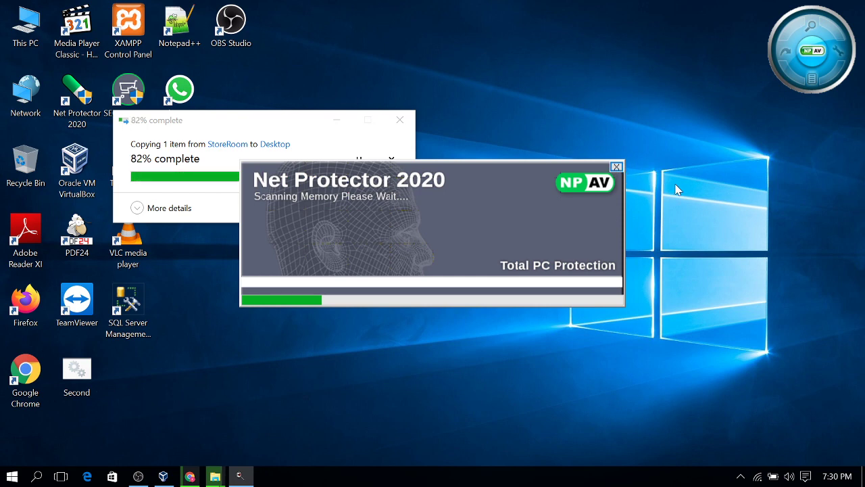
right_click(687, 51)
left_click(719, 87)
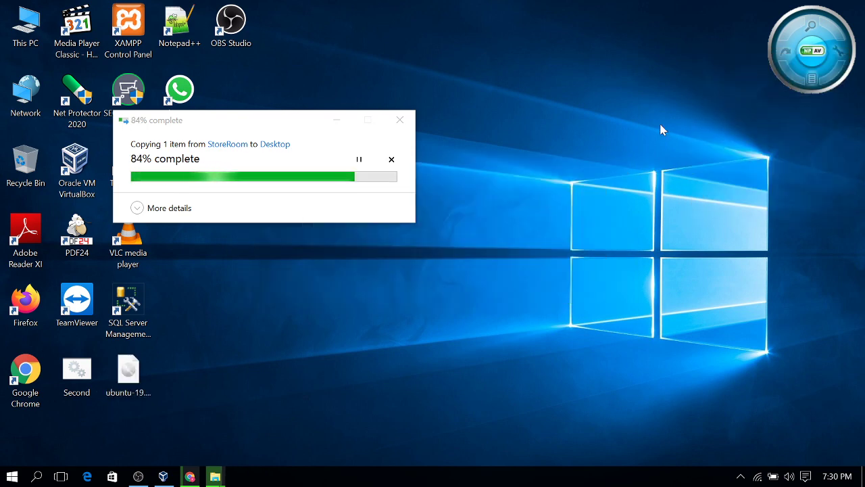
Hide the Audio Input Capture source in OBS Studio, then minimize OBS
left_click(163, 476)
left_click(138, 476)
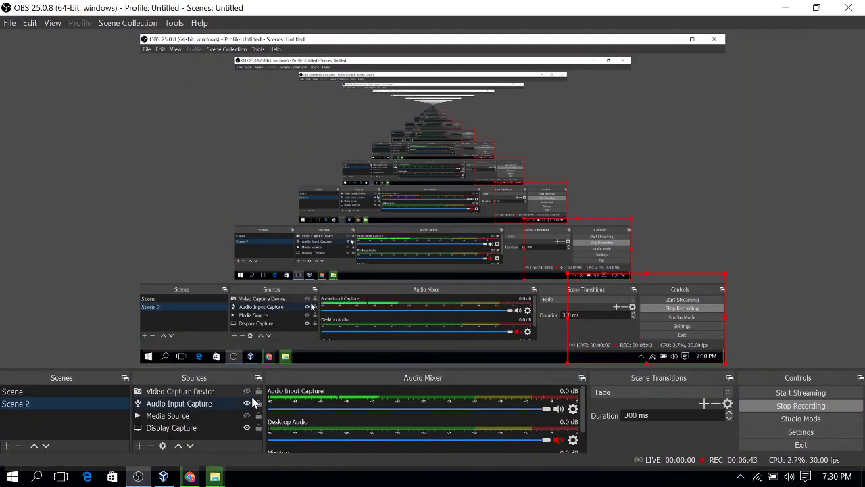
left_click(249, 404)
left_click(247, 404)
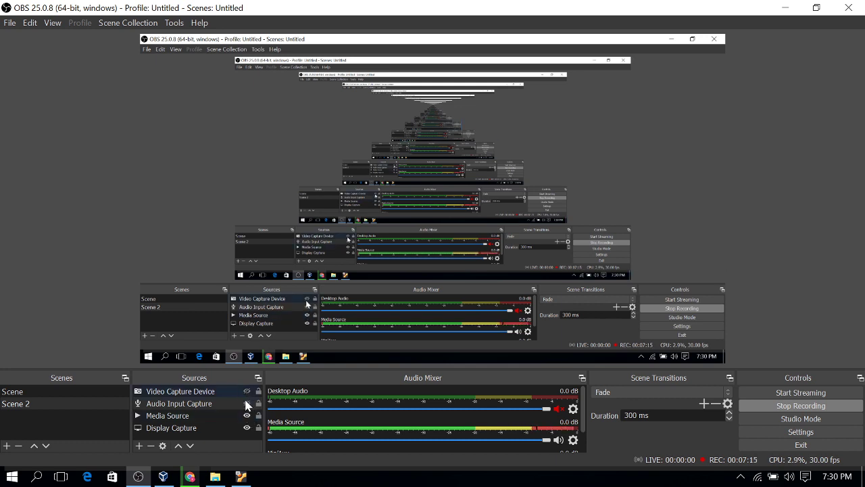
left_click(786, 7)
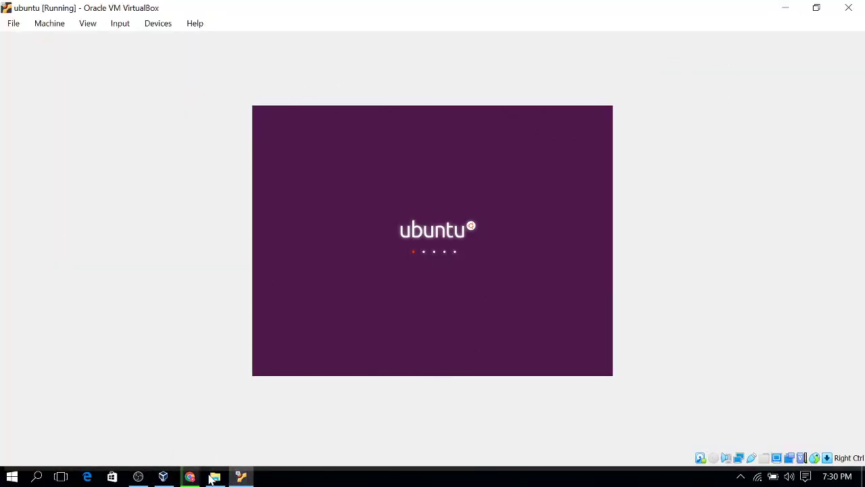
Close the StoreRoom folder window, then in OBS show Audio Input Capture, hide Media Source, and minimize OBS
mouse_move(215, 477)
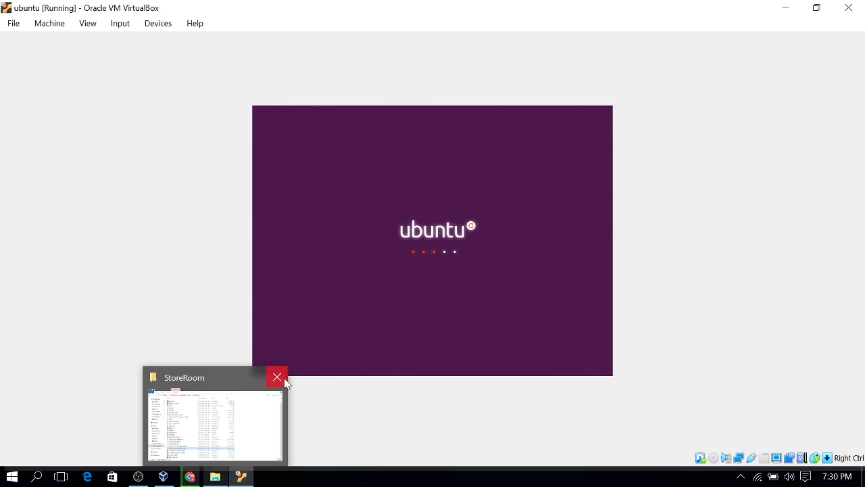
left_click(277, 377)
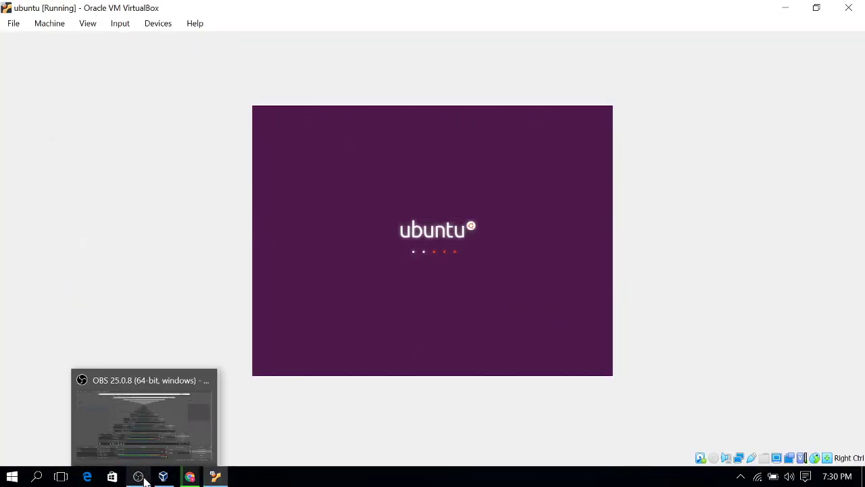
left_click(138, 477)
left_click(247, 403)
left_click(246, 415)
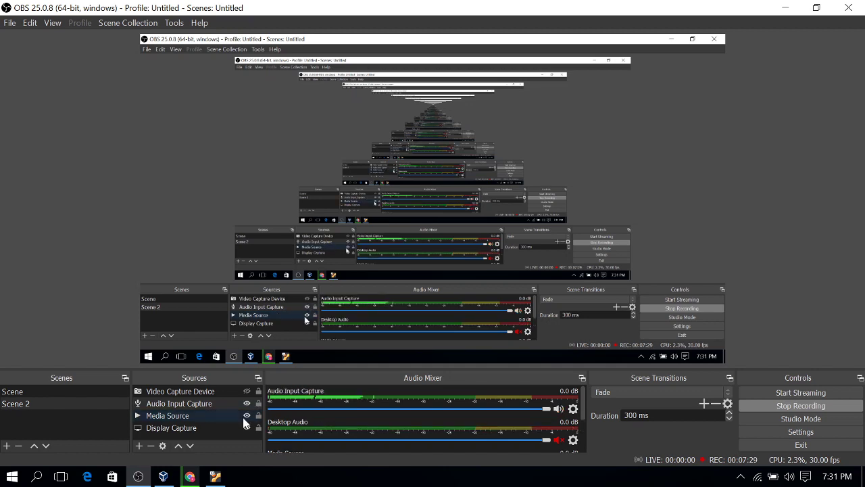
left_click(785, 7)
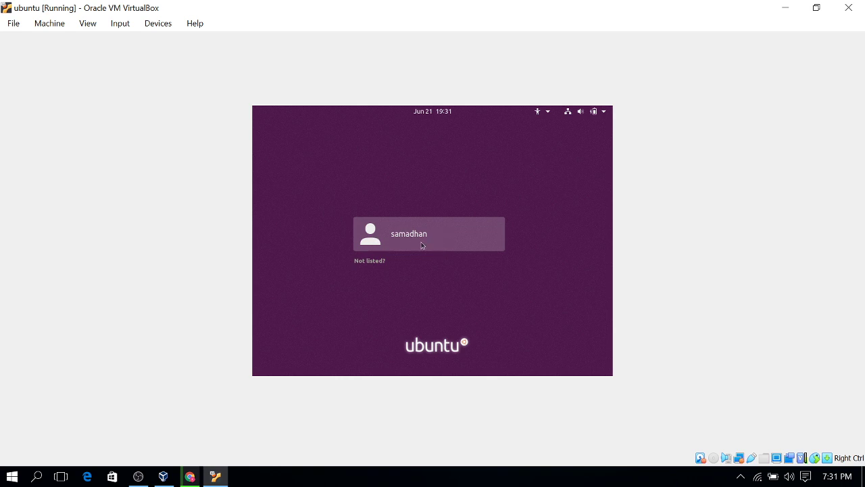
Sign in to Ubuntu, then restore the VM window and move it near the desktop's top
left_click(422, 245)
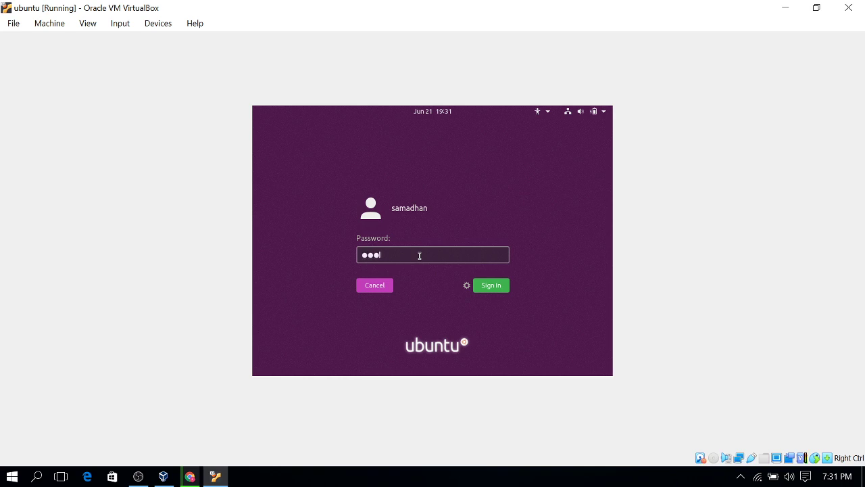
left_click(493, 285)
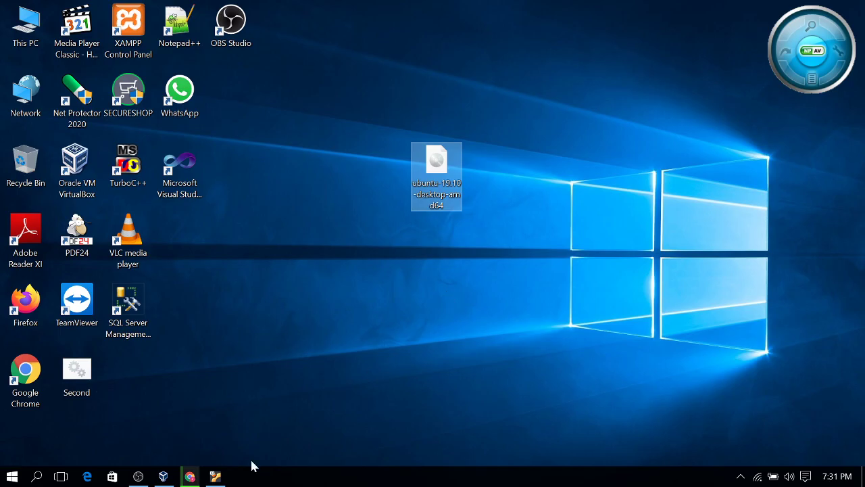
left_click(215, 476)
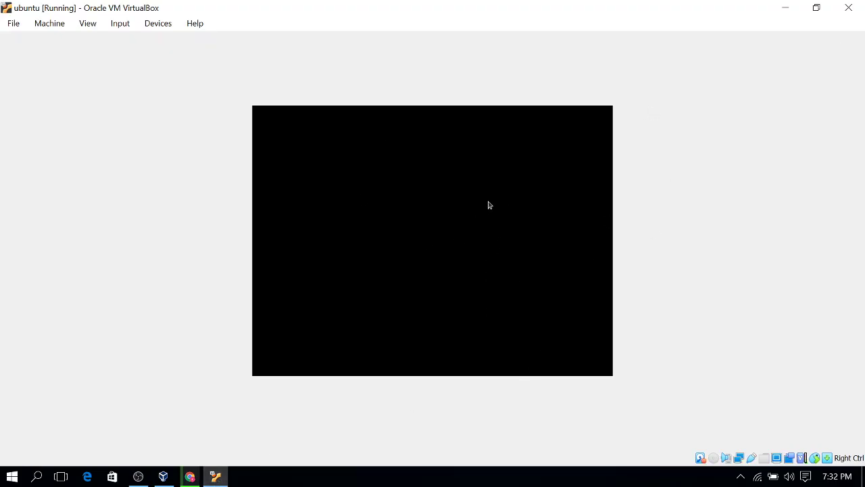
left_click(816, 8)
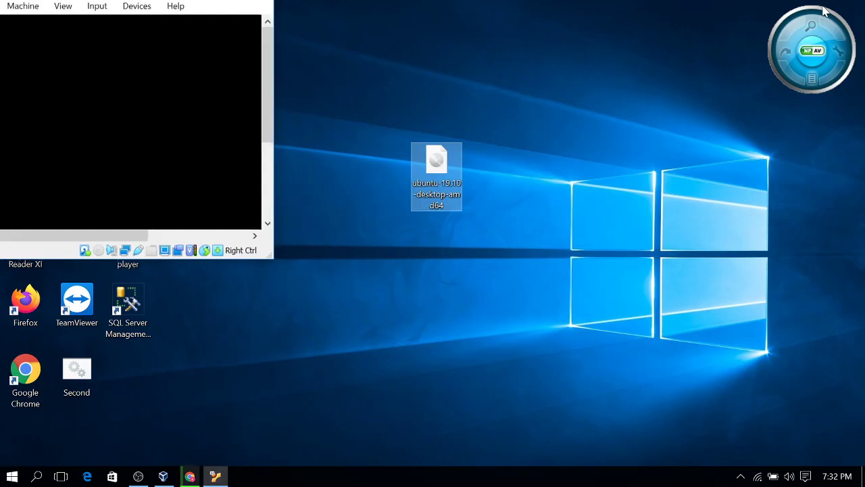
left_click_drag(170, 6, 711, 113)
left_click_drag(436, 169, 334, 99)
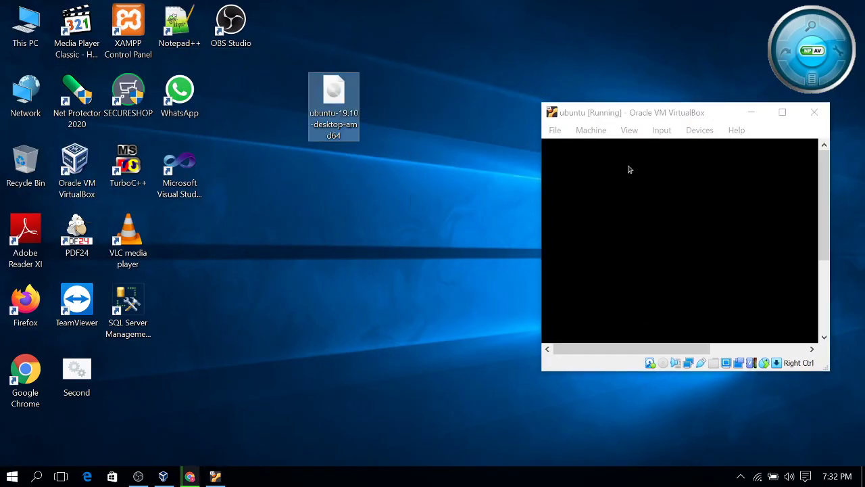
left_click_drag(707, 121, 567, 43)
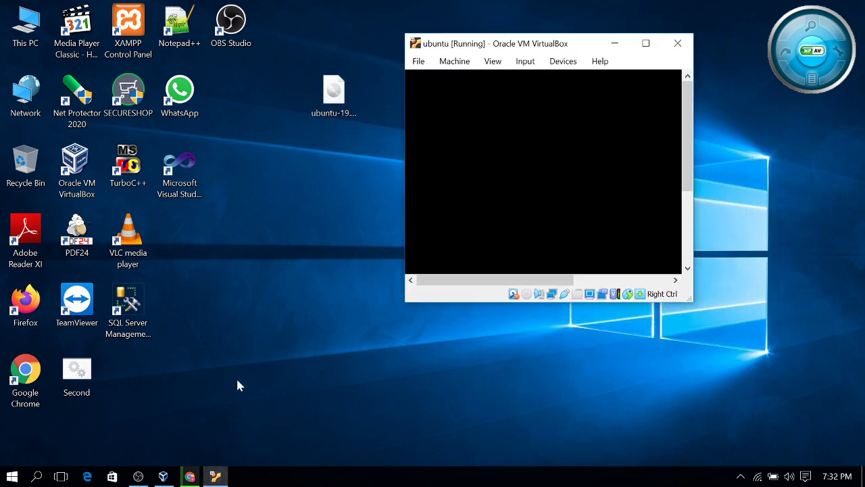
Cancel the paused VirtualBox-6.1.10-138449-Win.exe download, clear Chrome's downloads list, and close Chrome
left_click(190, 476)
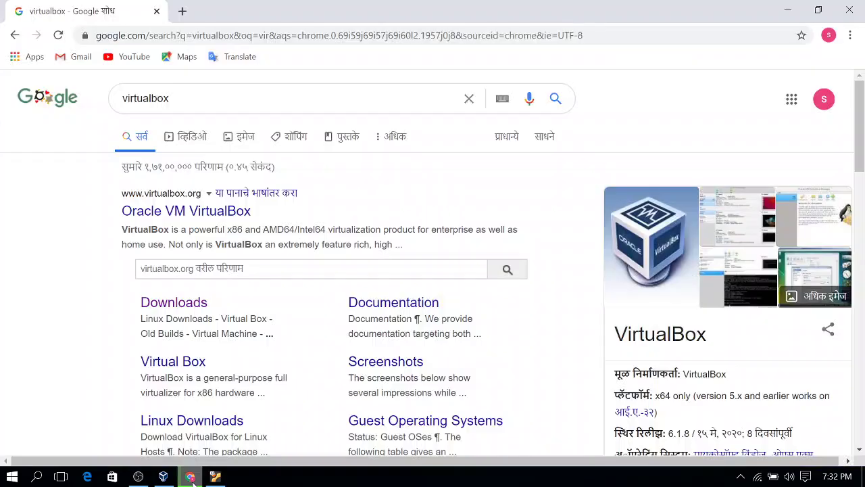
left_click(850, 35)
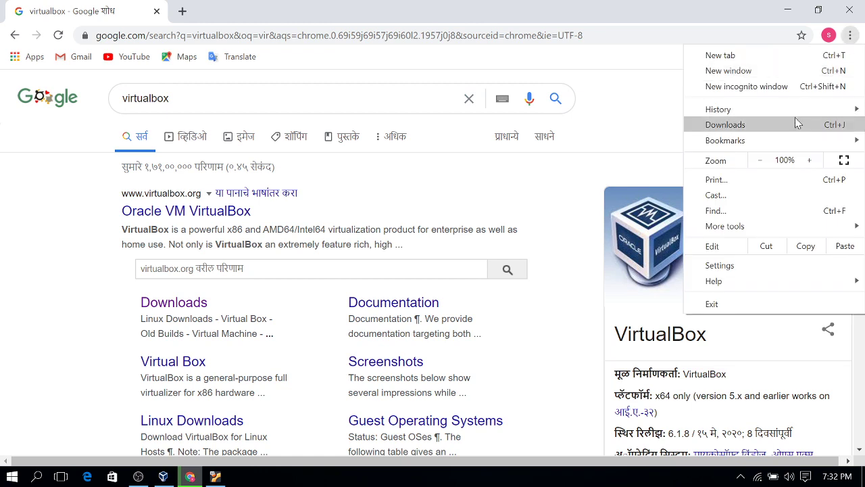
left_click(796, 124)
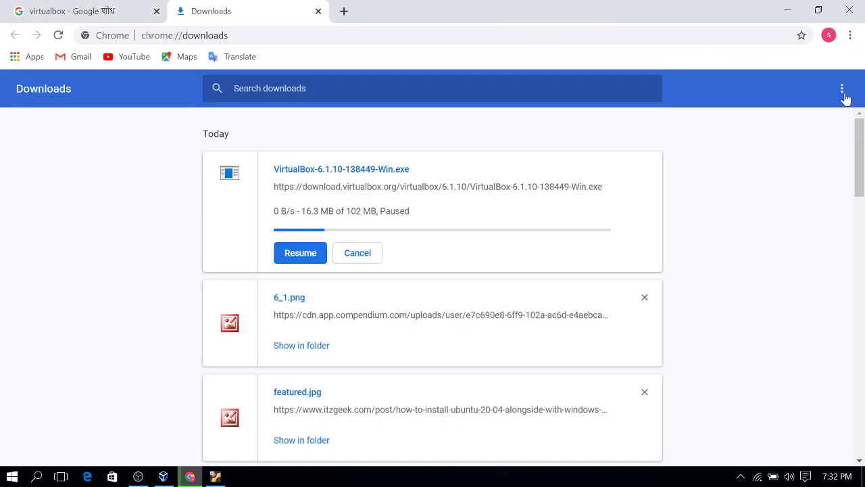
left_click(845, 93)
left_click(825, 93)
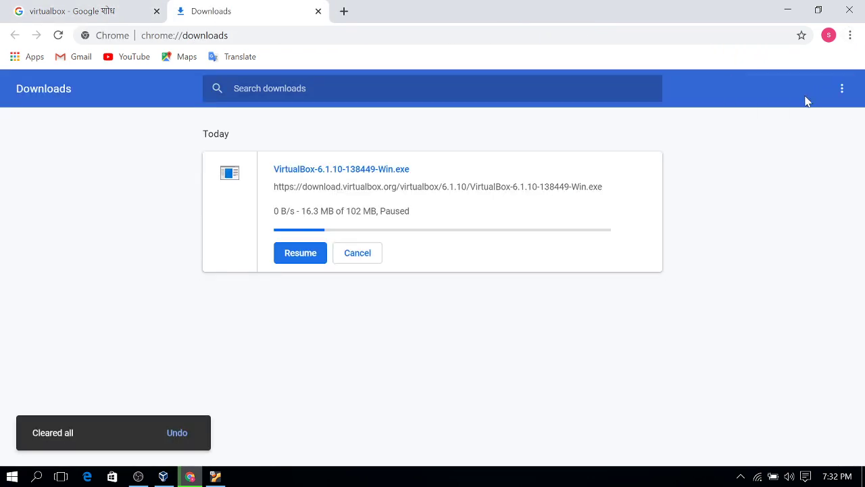
left_click(342, 253)
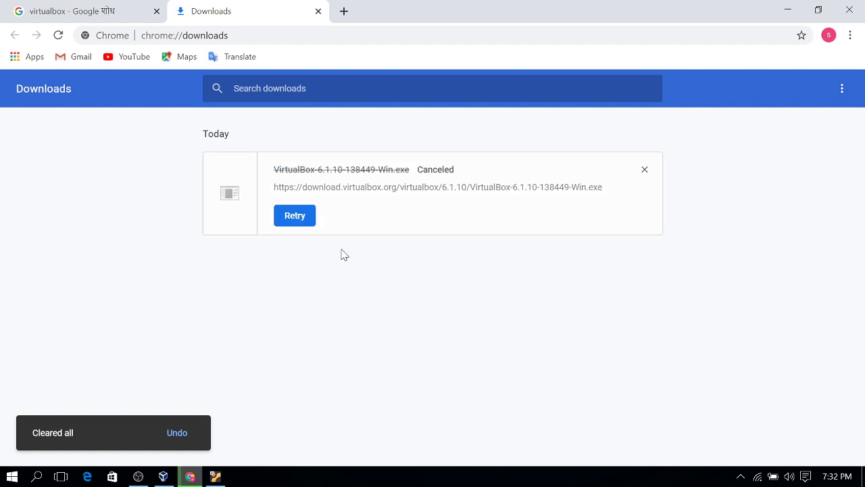
left_click(842, 89)
left_click(804, 95)
left_click(850, 10)
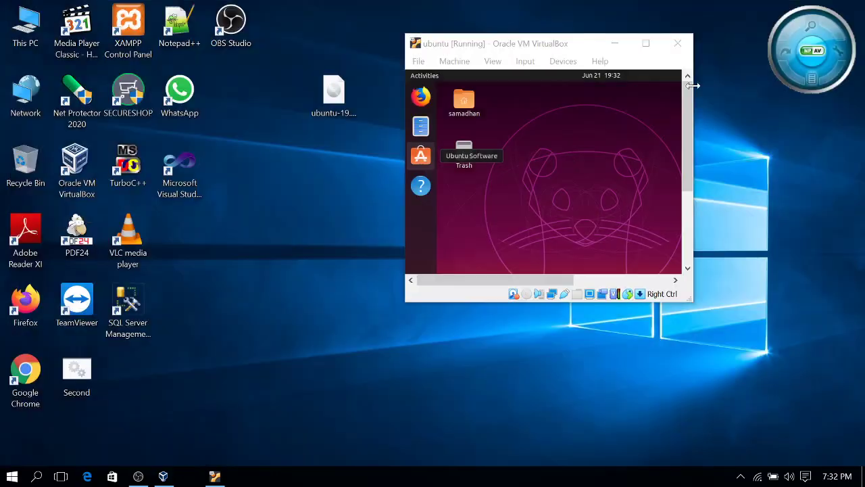
Maximize the ubuntu VM window and open Settings from the Ubuntu desktop's right-click menu
left_click(646, 43)
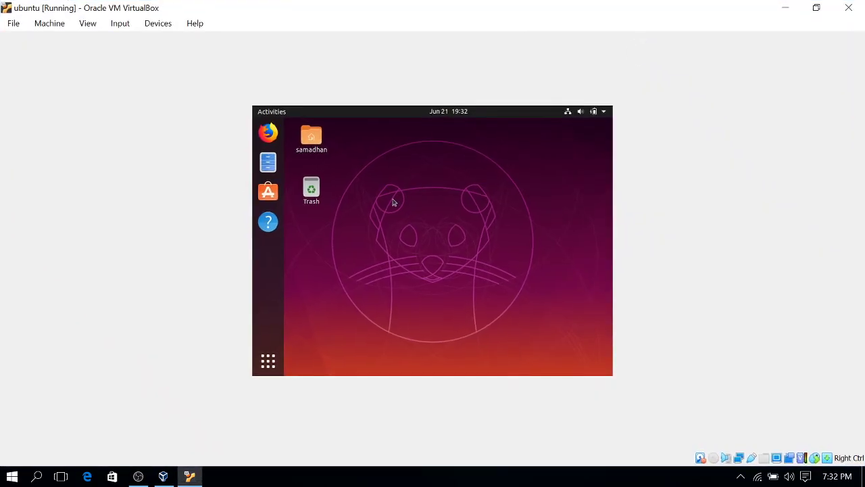
right_click(404, 241)
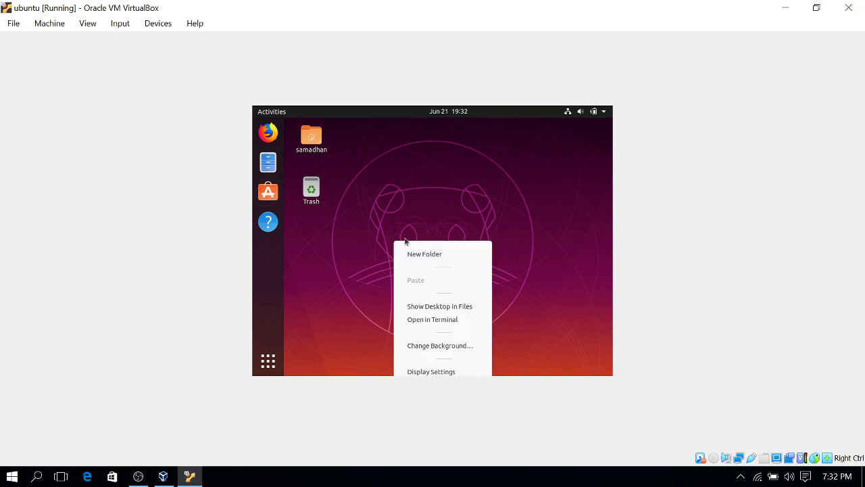
left_click(449, 184)
right_click(450, 185)
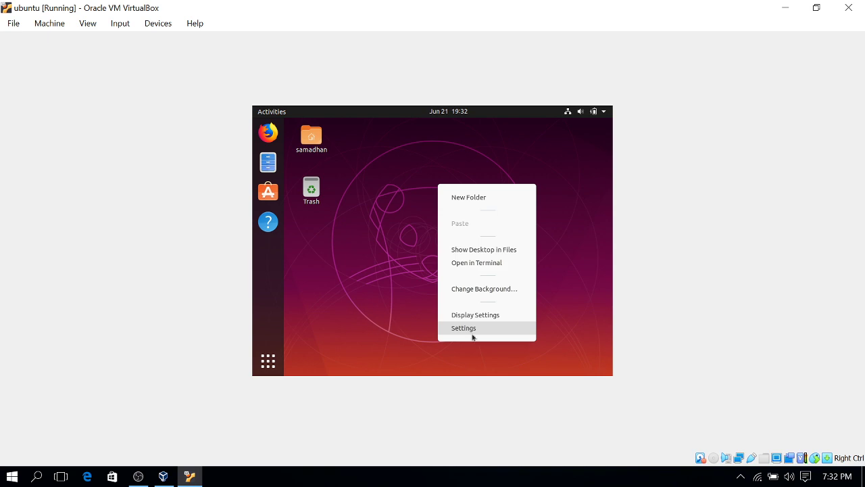
left_click(324, 341)
left_click(148, 476)
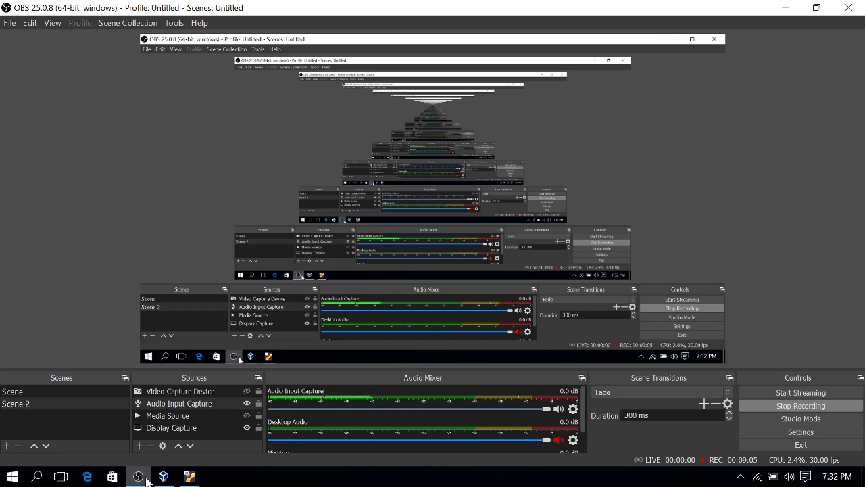
left_click(189, 476)
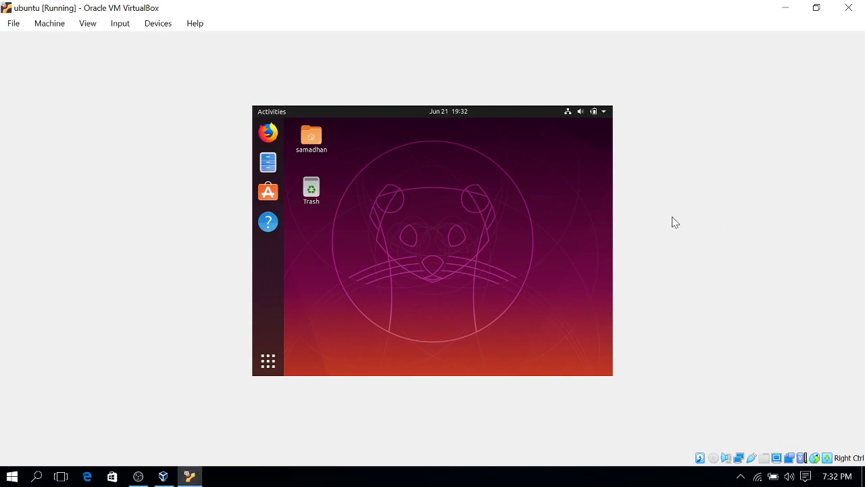
right_click(473, 234)
left_click(405, 158)
right_click(434, 195)
left_click(464, 345)
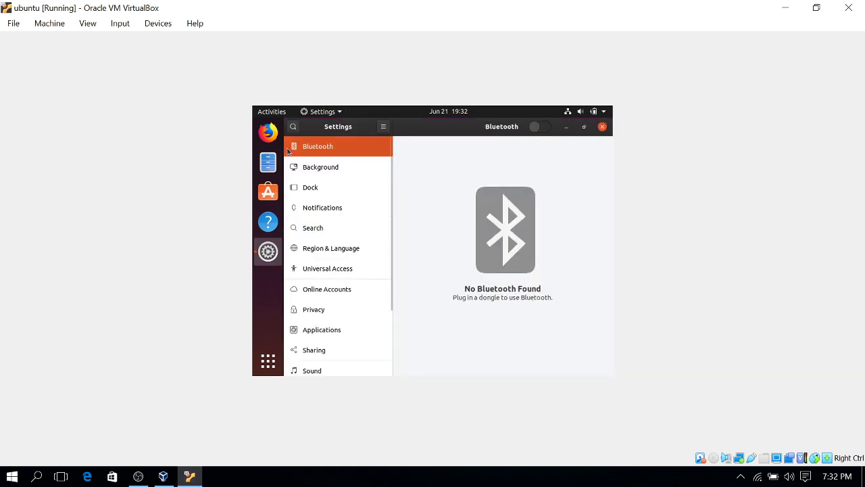
Look through the Devices display settings and the Night Light tab, then close Settings
scroll(328, 370, "down", 3)
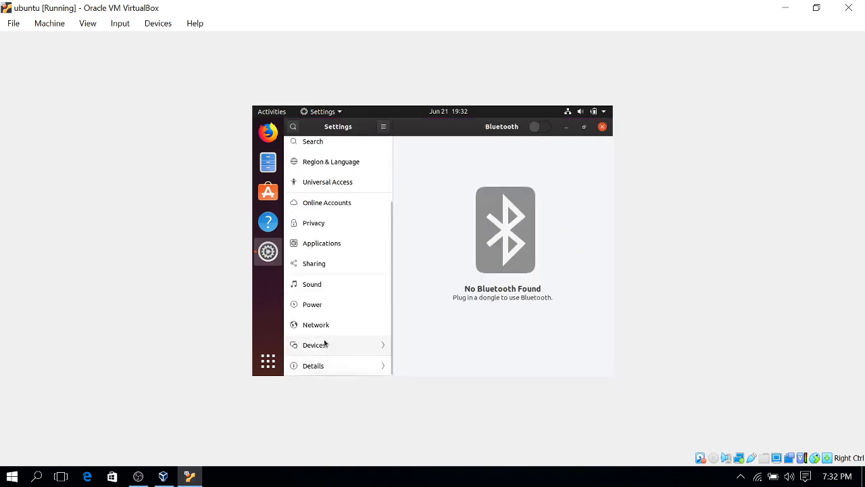
left_click(325, 345)
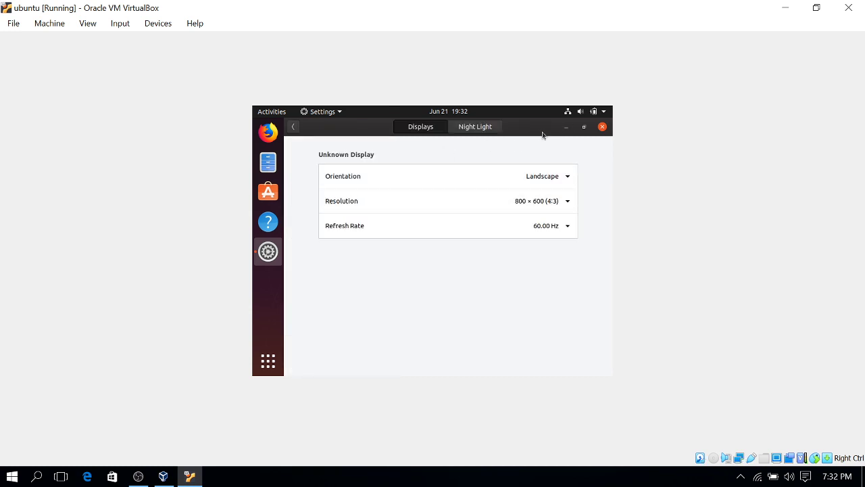
left_click(472, 131)
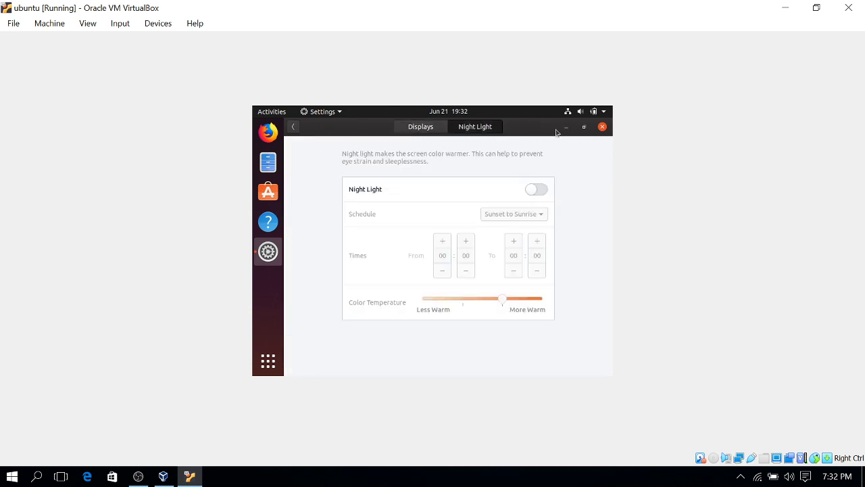
left_click(602, 127)
Bring up the Ubuntu Show Applications grid
right_click(380, 192)
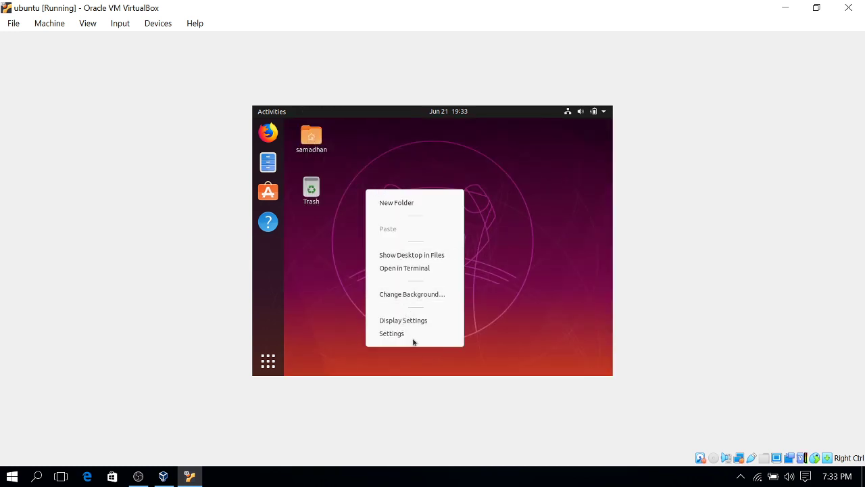
left_click(269, 362)
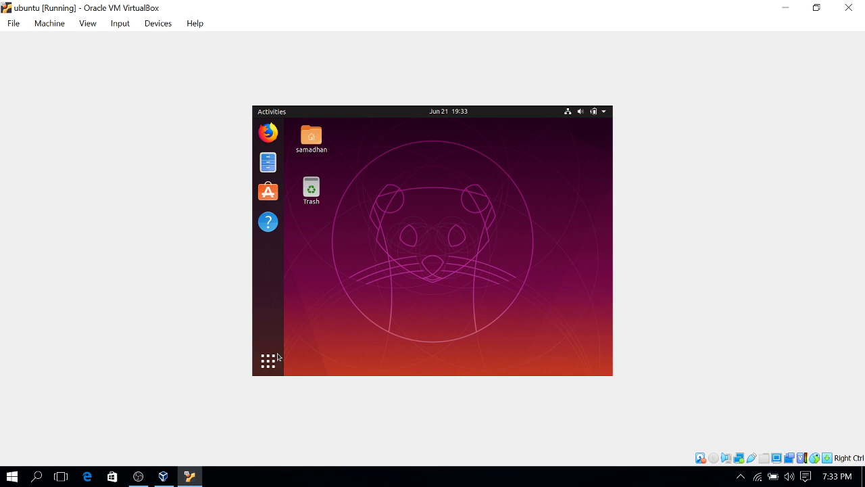
left_click(270, 359)
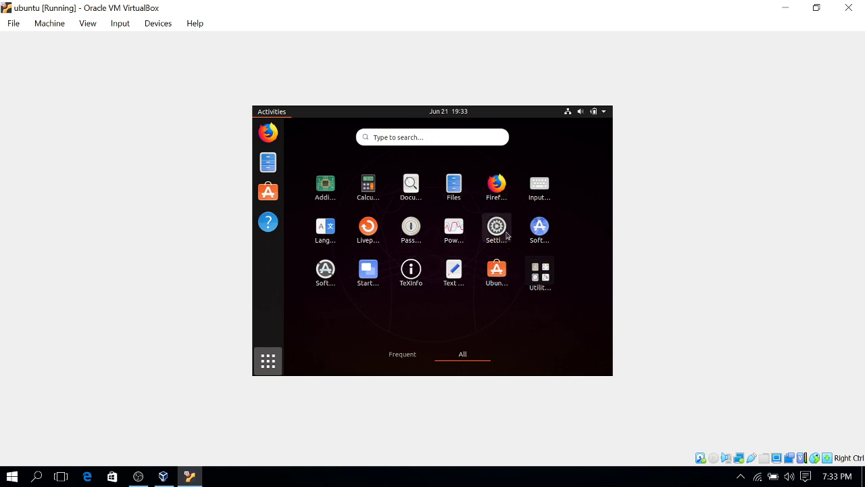
Search 'sys', open About to confirm version 19.10, then close Settings
left_click(417, 135)
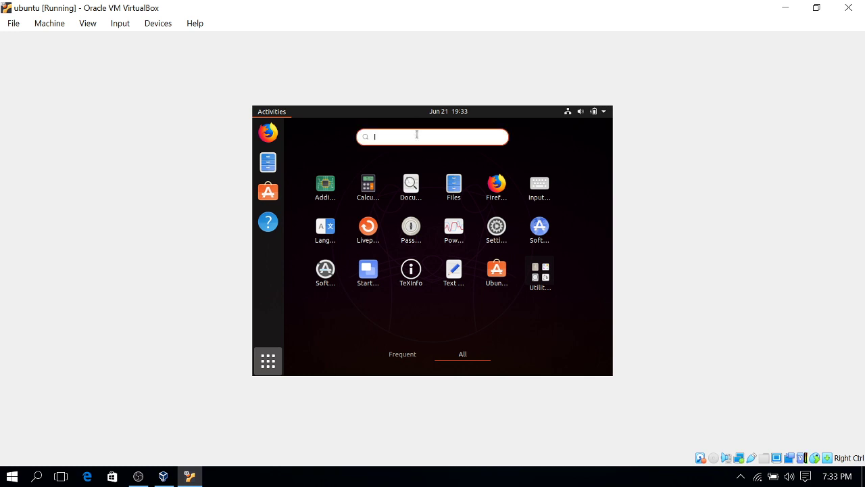
type("sys")
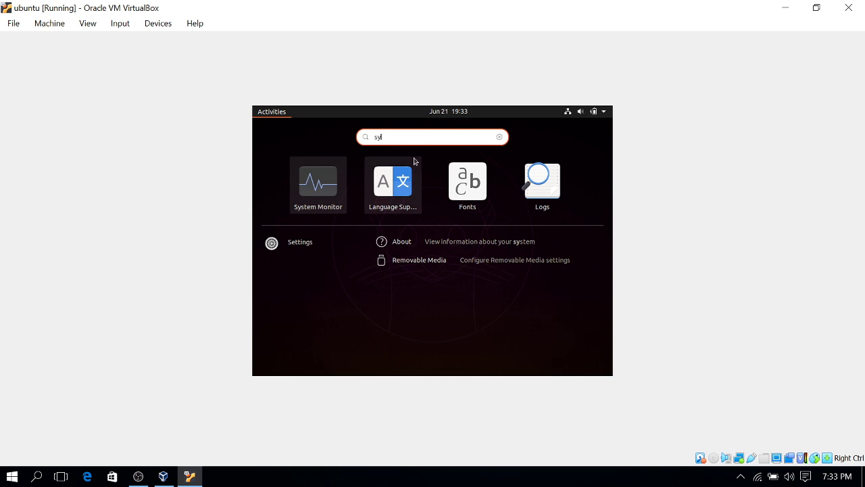
left_click(427, 242)
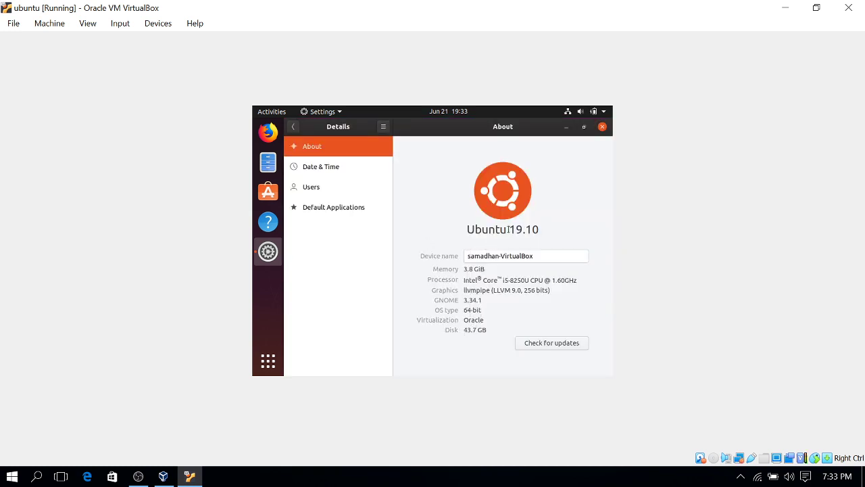
left_click_drag(509, 230, 541, 230)
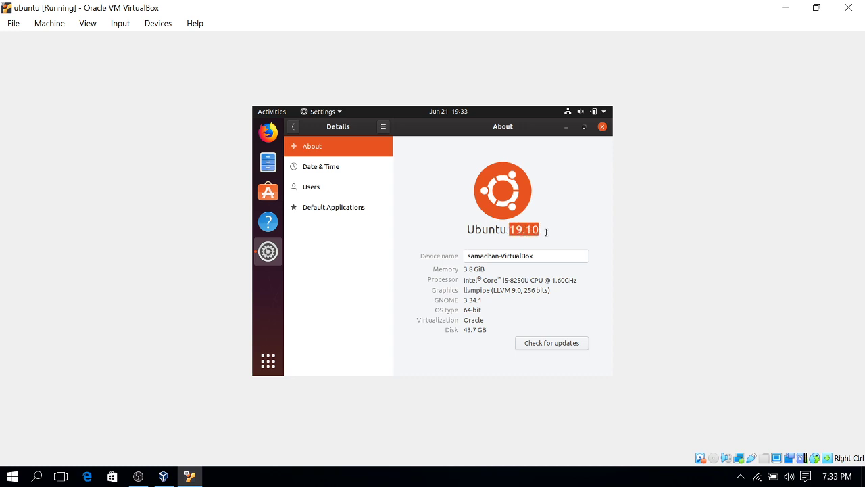
left_click(602, 126)
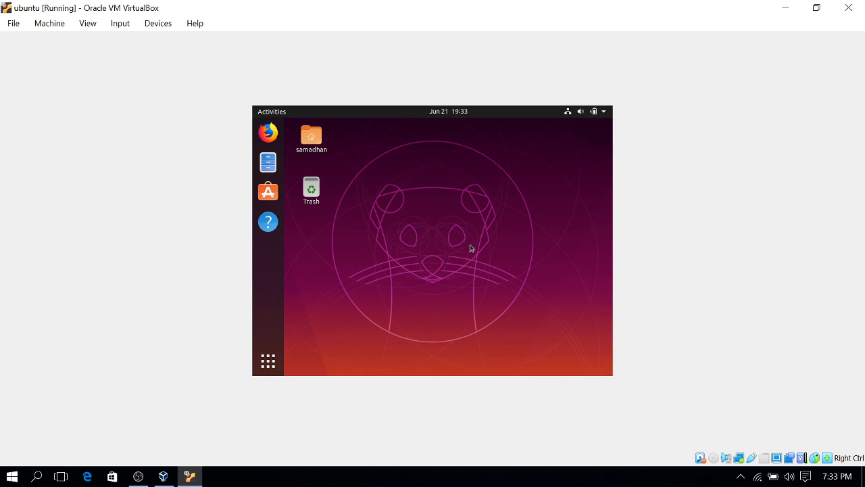
Choose Power Off from the top-right system menu's power button in the Ubuntu guest
left_click(604, 112)
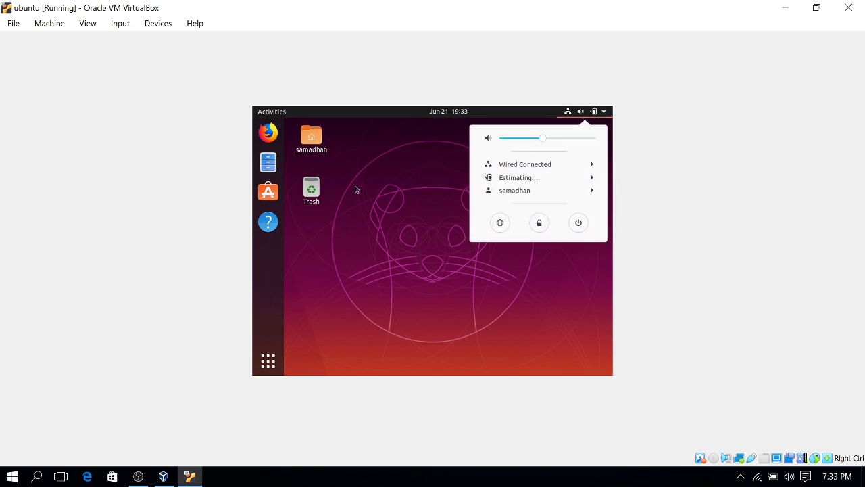
left_click(368, 240)
left_click(267, 360)
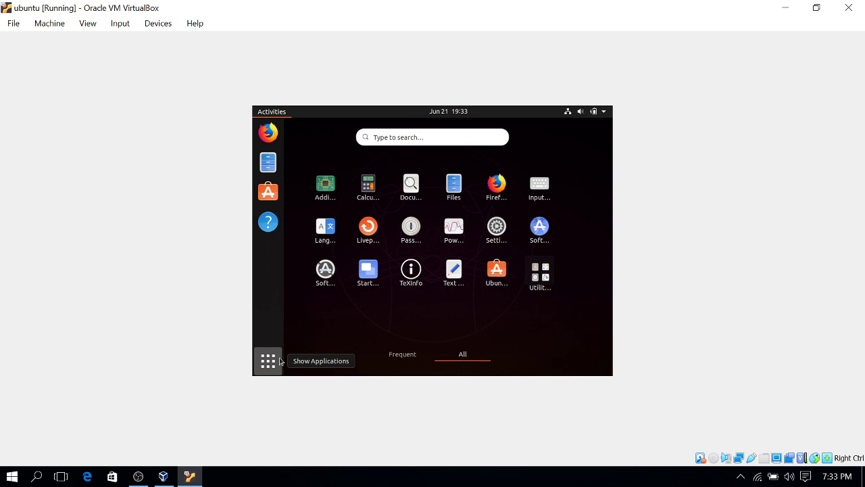
left_click(266, 363)
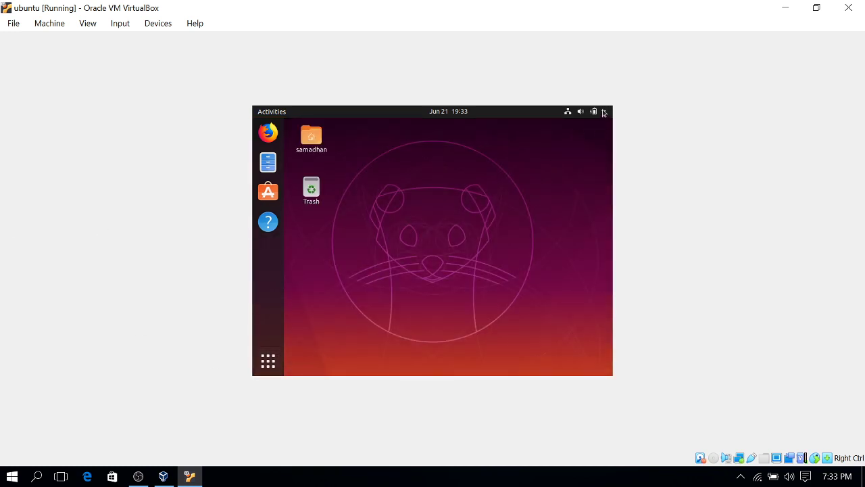
left_click(605, 113)
left_click(578, 223)
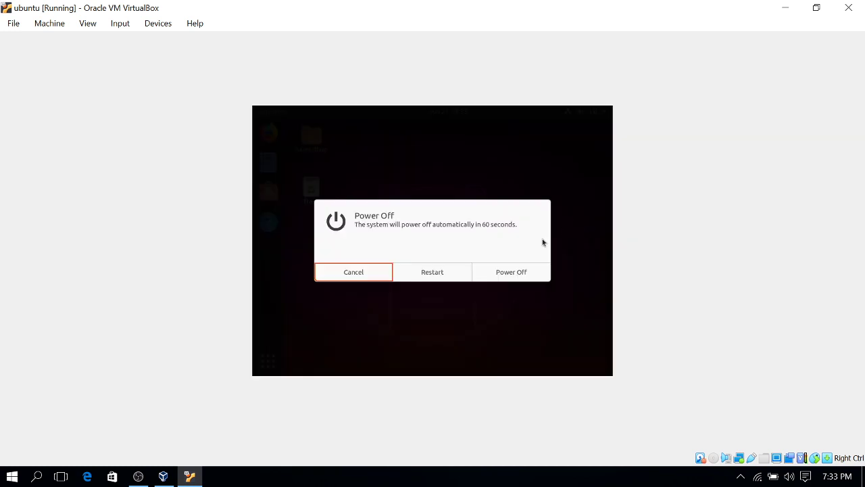
left_click(511, 271)
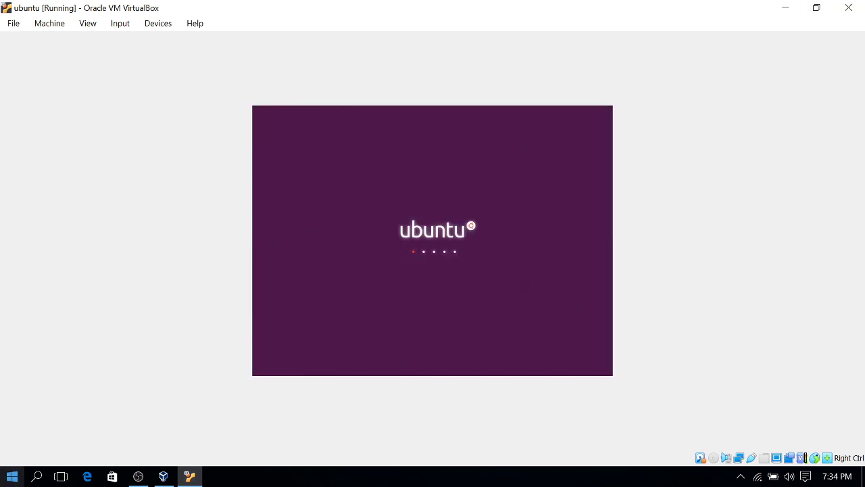
In OBS, hide the Audio Input Capture source and make Media Source visible
left_click(137, 476)
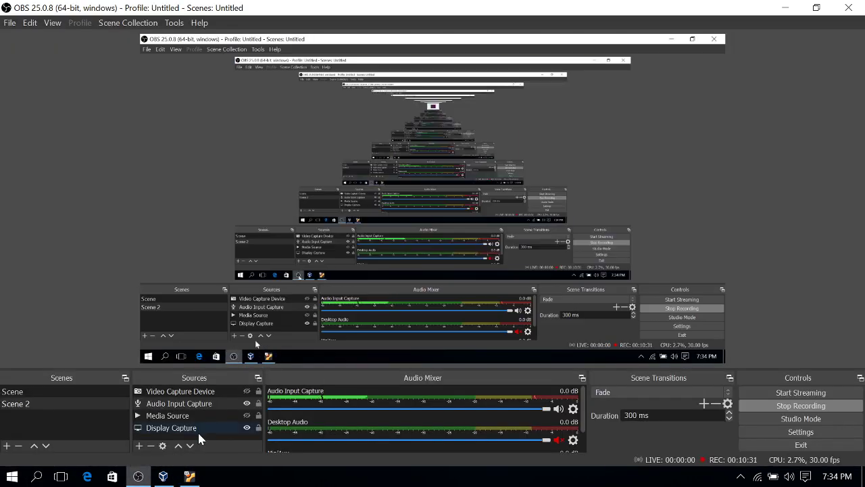
left_click(240, 403)
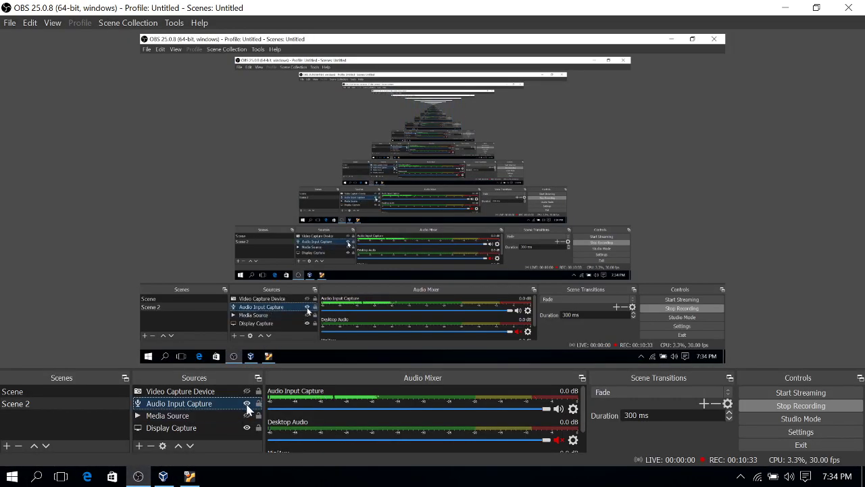
left_click(246, 403)
left_click(248, 412)
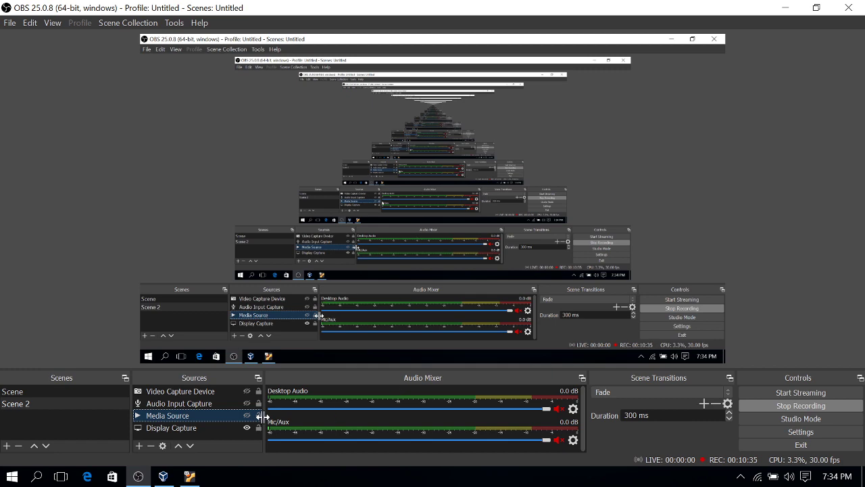
left_click(247, 415)
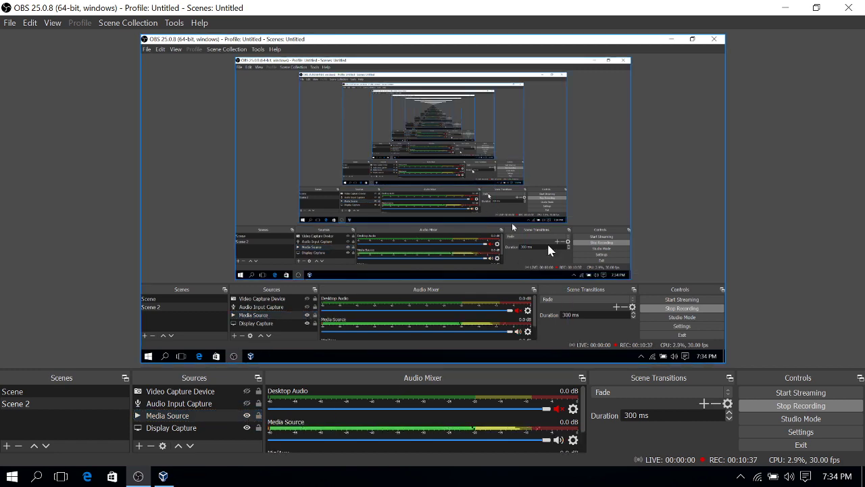
Minimize OBS and bring back VirtualBox Manager showing ubuntu Powered Off
left_click(784, 7)
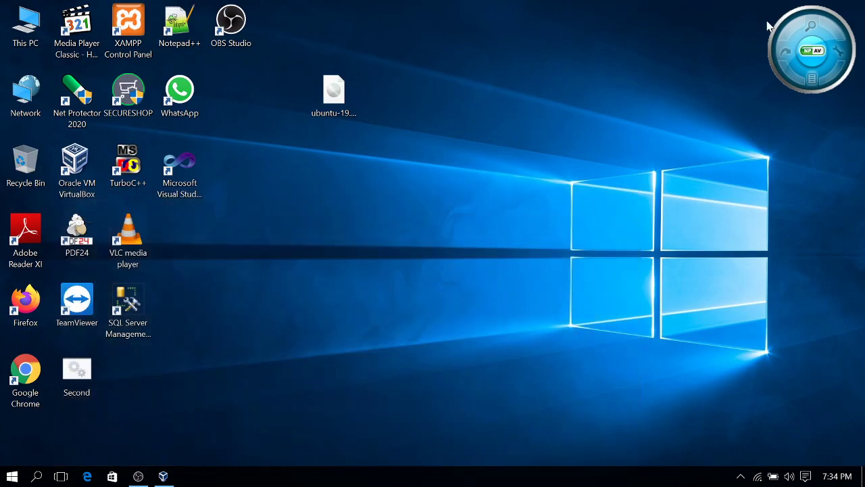
left_click(138, 476)
left_click(139, 477)
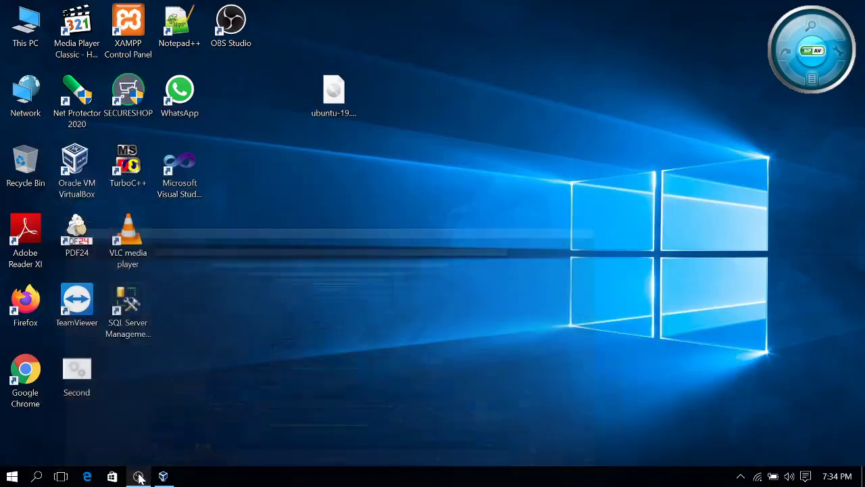
left_click(163, 475)
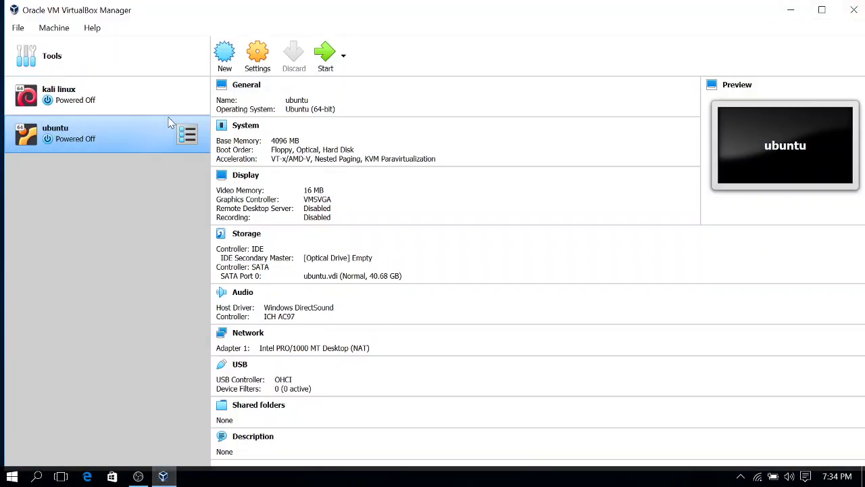
Remove the ubuntu machine from VirtualBox Manager, choosing Delete all files
right_click(157, 141)
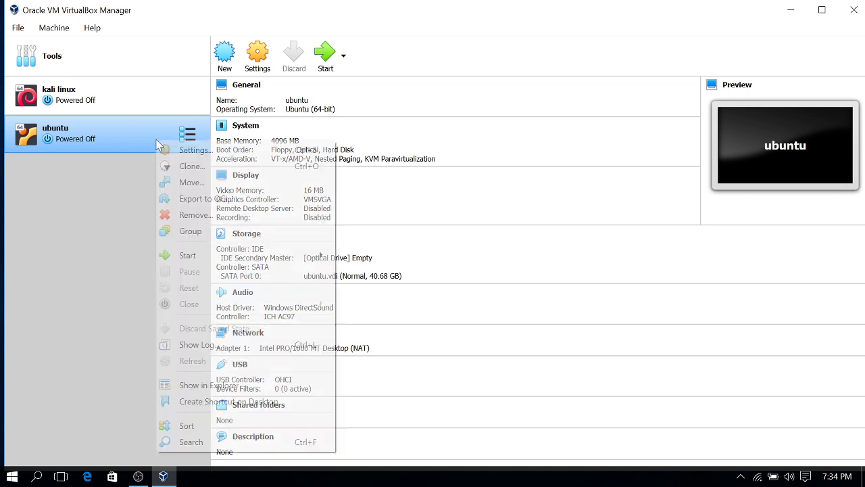
left_click(196, 216)
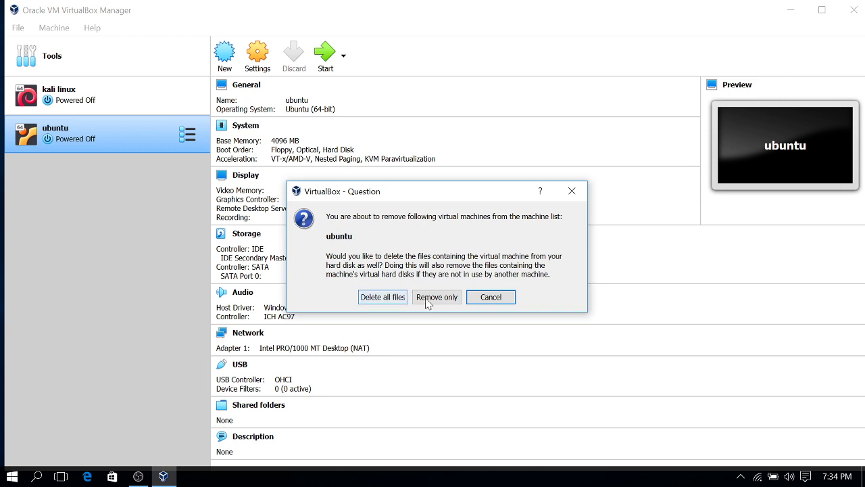
left_click(383, 299)
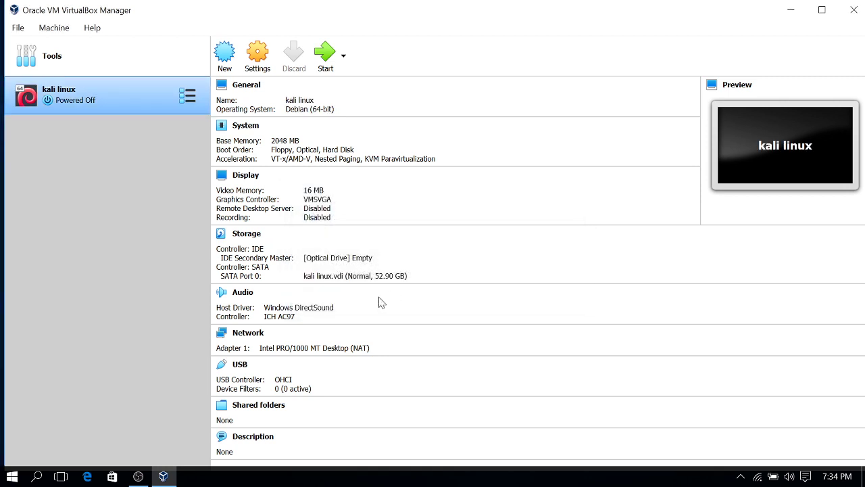
Minimize VirtualBox Manager and refresh the Windows desktop
left_click(791, 10)
right_click(468, 73)
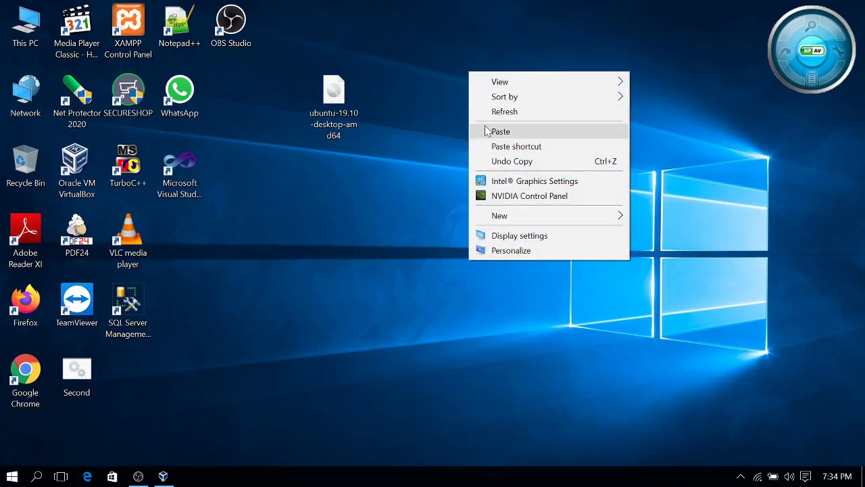
left_click(503, 111)
In OBS, make Audio Input Capture visible, hide Media Source, and minimize OBS
left_click(138, 476)
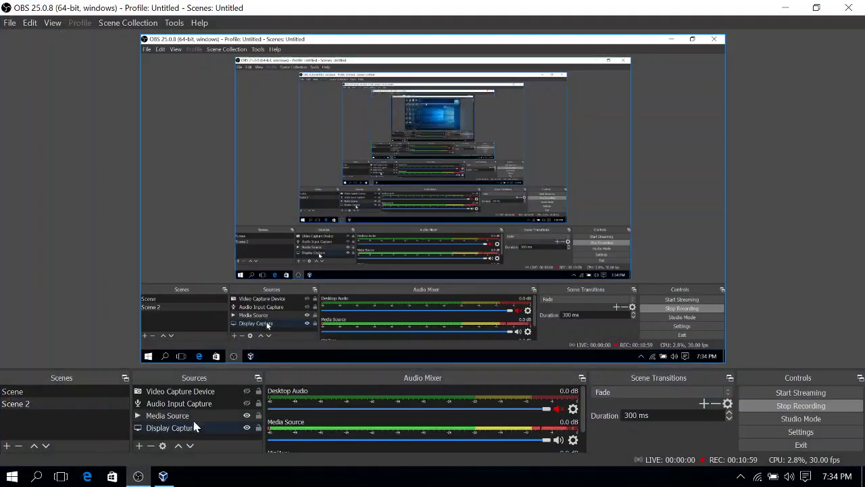
left_click(246, 404)
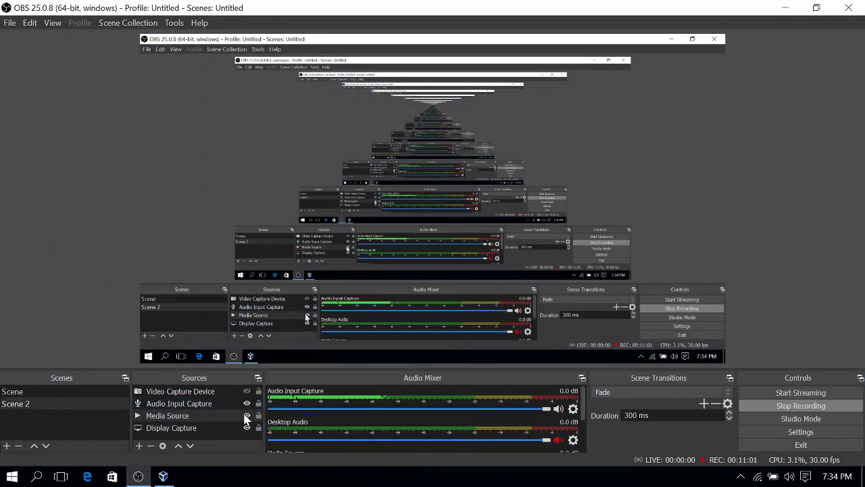
left_click(247, 416)
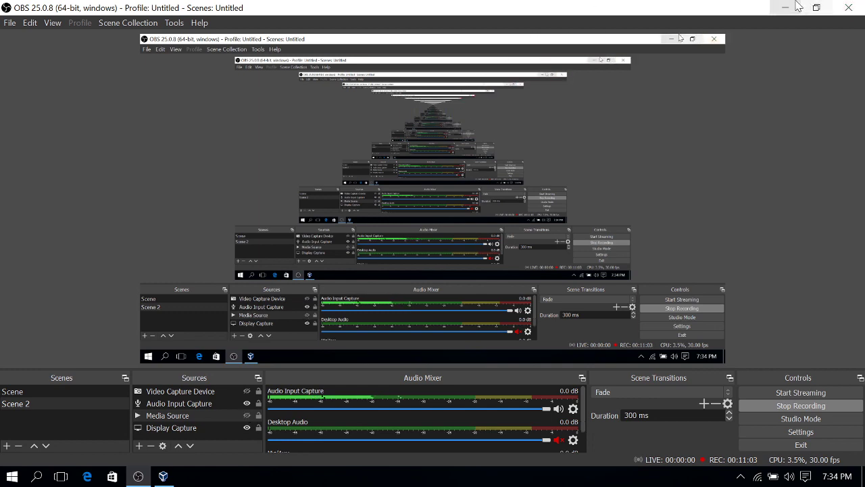
left_click(795, 6)
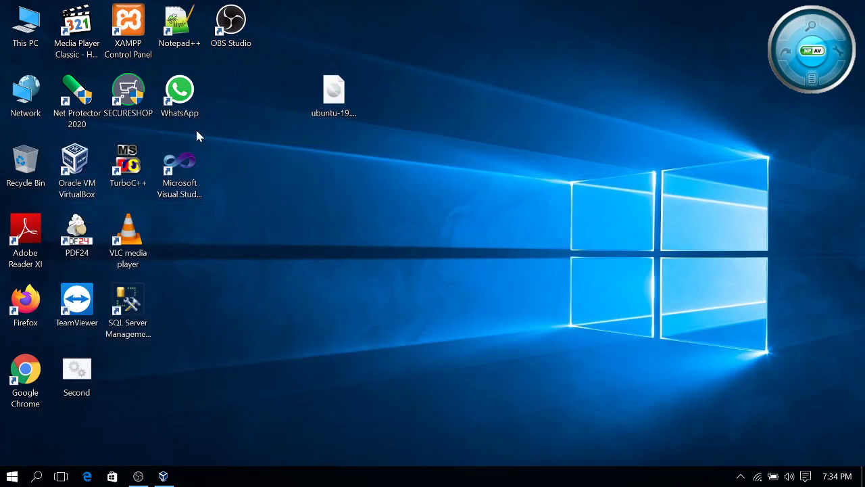
Start a new virtual machine named 'ubuntu' with version Ubuntu (64-bit)
left_click(163, 476)
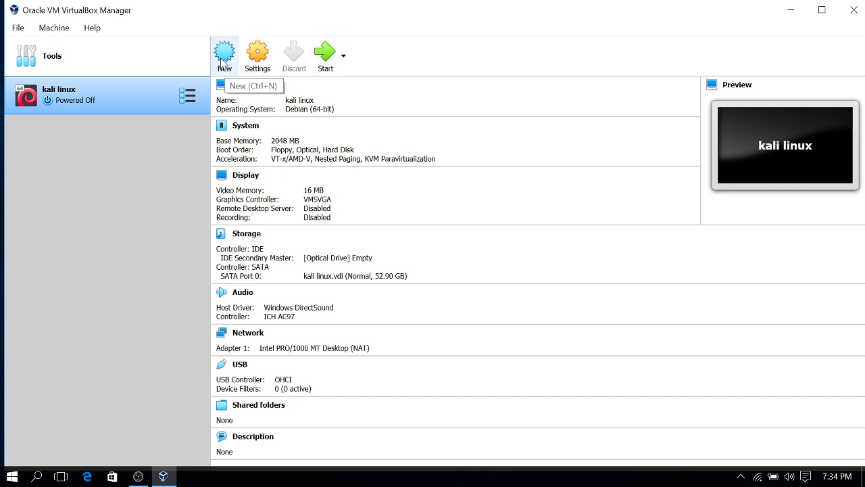
left_click(223, 60)
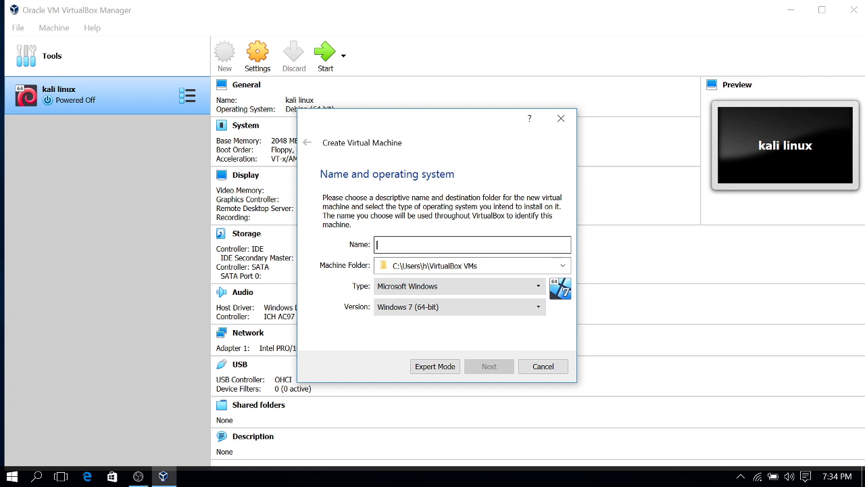
type("ubuntu")
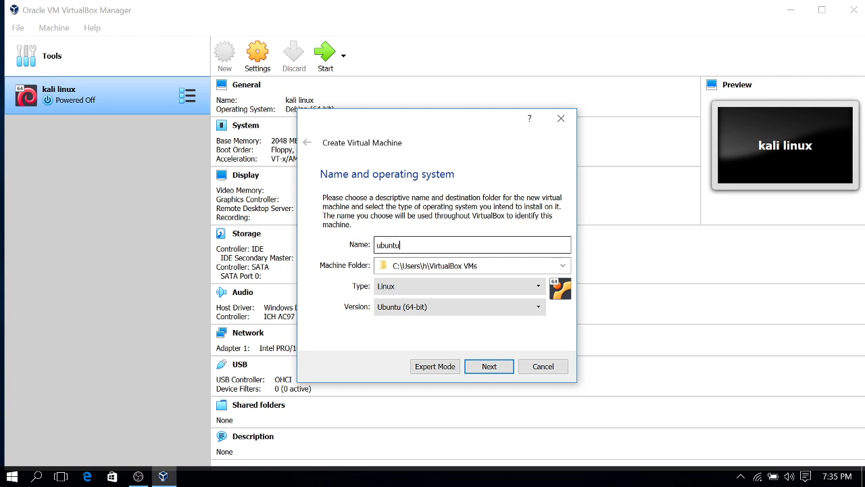
left_click(426, 311)
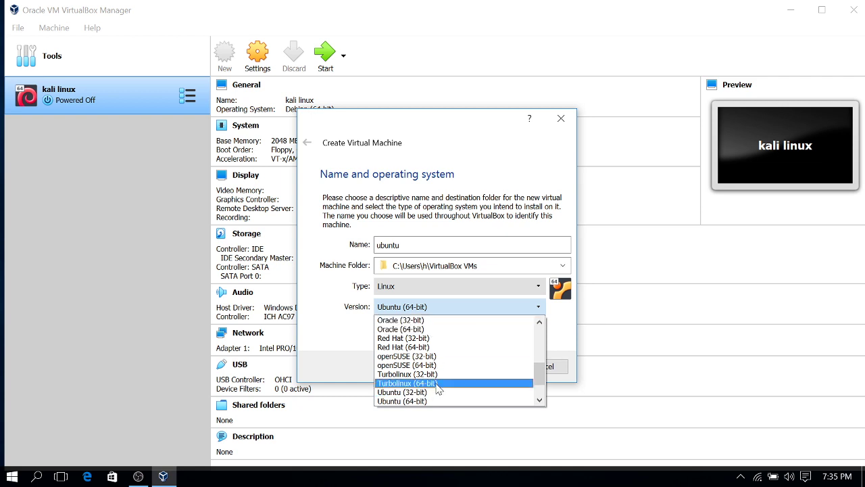
left_click(423, 402)
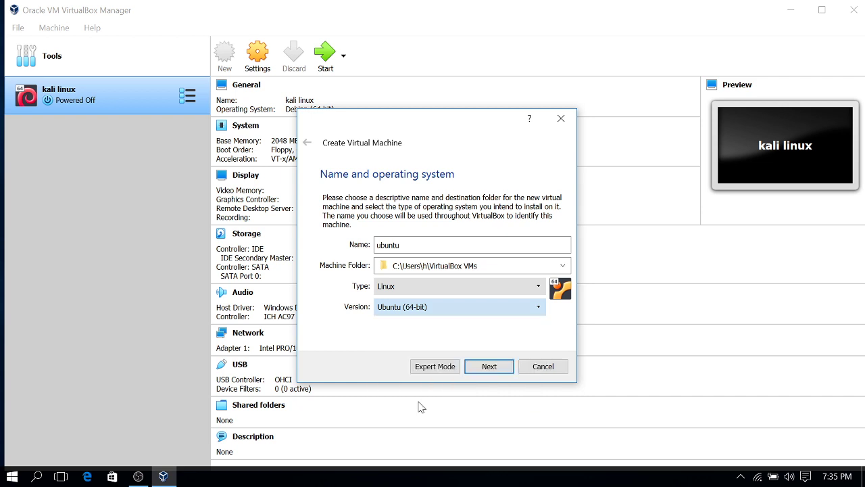
Give the machine 4096 MB of memory and advance to the hard disk step
left_click(501, 368)
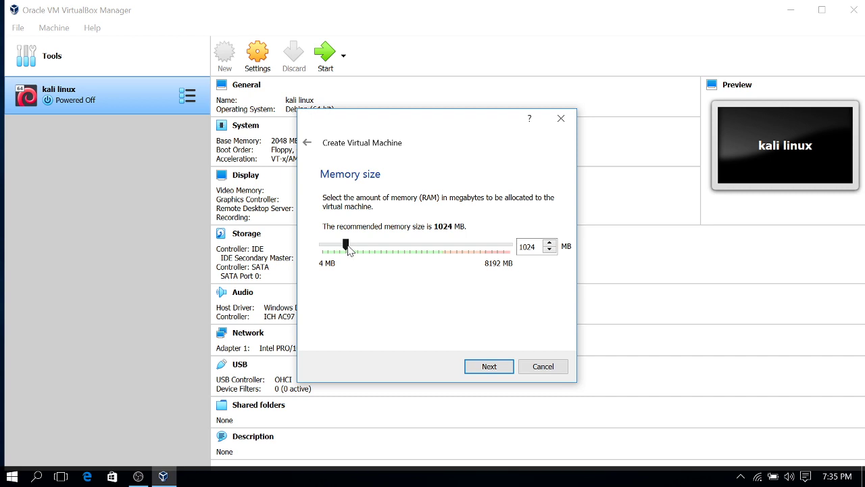
left_click_drag(348, 248, 416, 248)
left_click(489, 367)
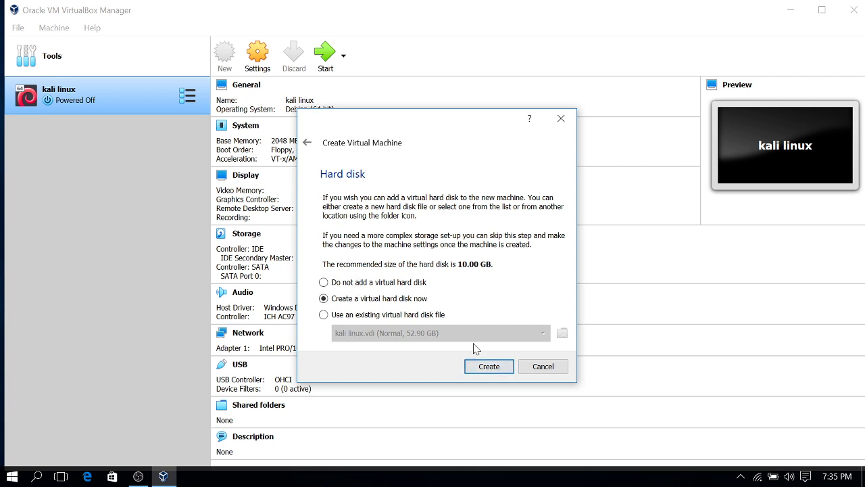
Create a dynamically allocated VDI virtual hard disk of 30.0 GB for the ubuntu VM
left_click(487, 372)
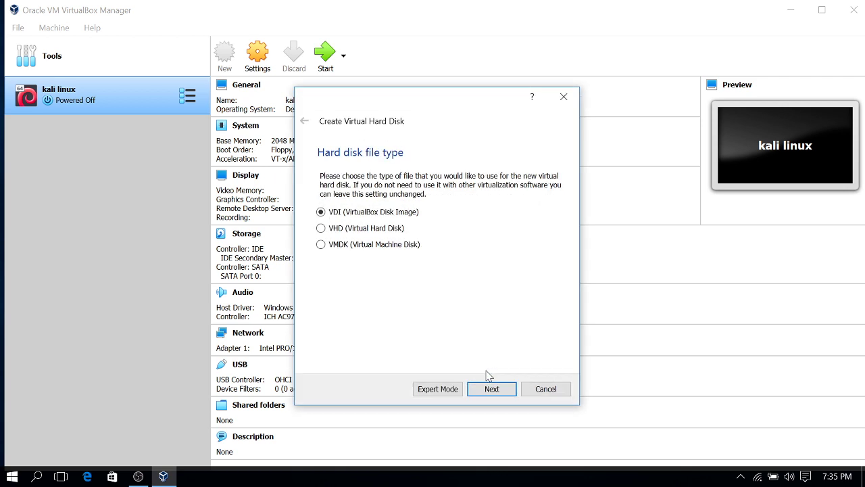
left_click(497, 397)
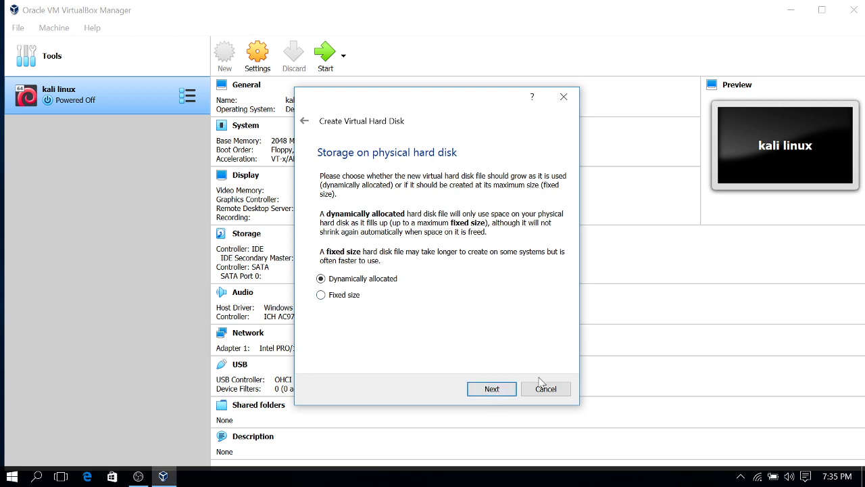
left_click(502, 397)
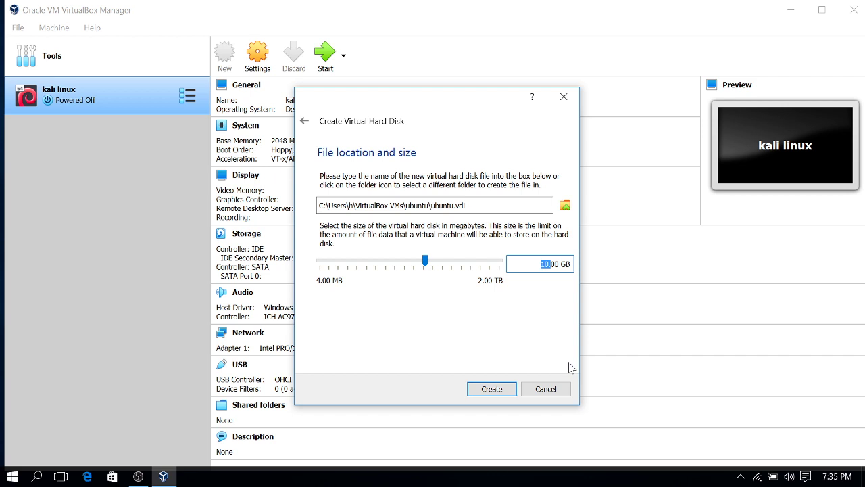
type("30")
key("Delete")
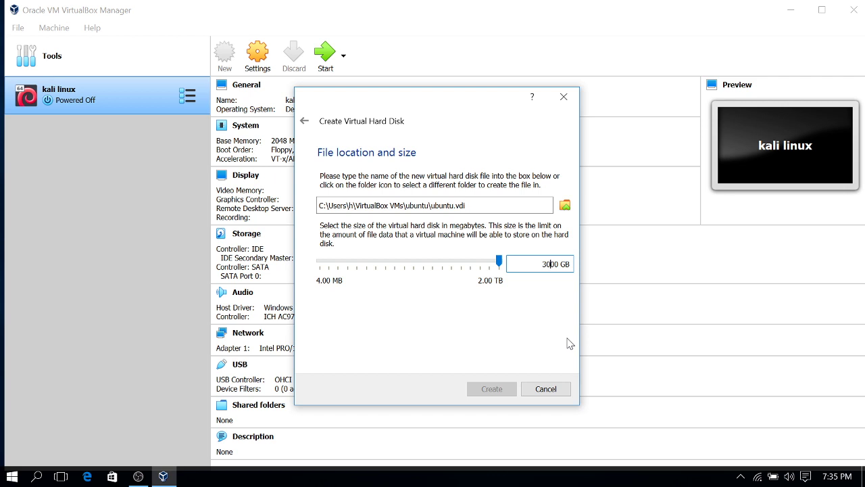
key("Delete")
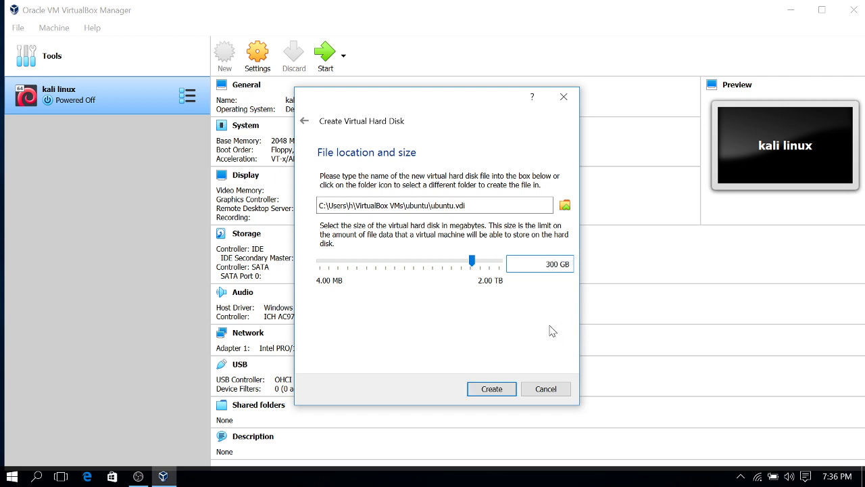
type(".")
left_click(511, 389)
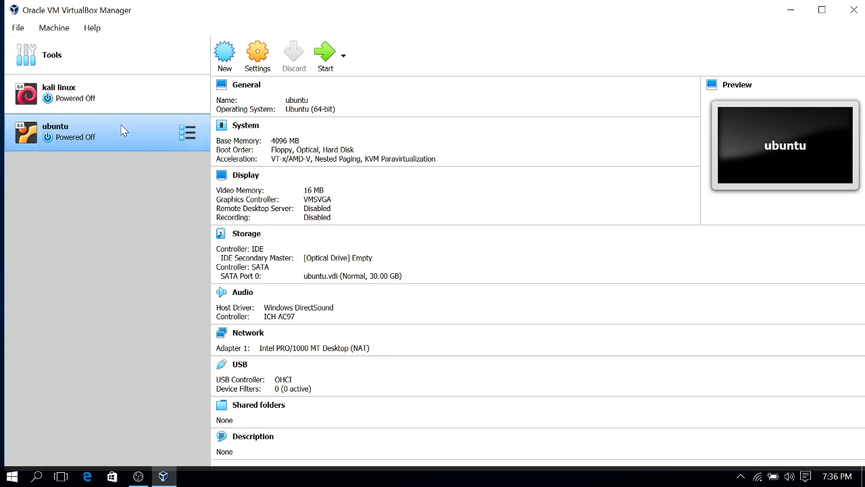
Launch the ubuntu VM and place the ubuntu-19.10 ISO on the desktop
left_click(146, 484)
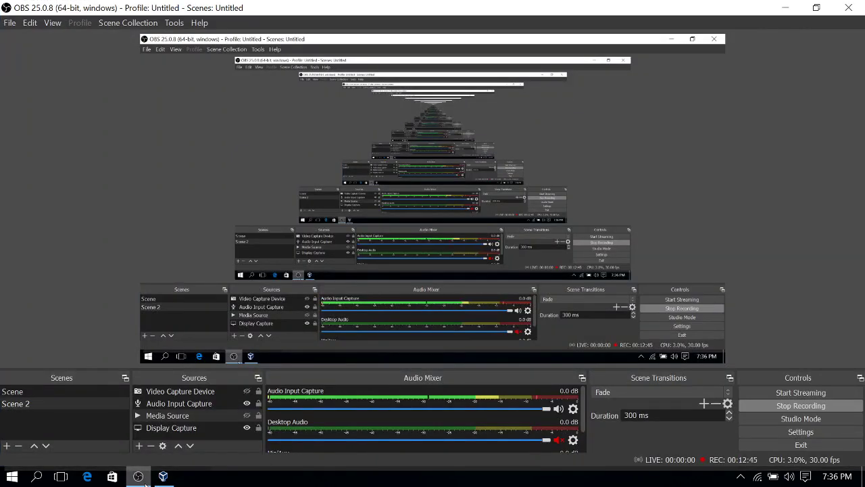
left_click(145, 484)
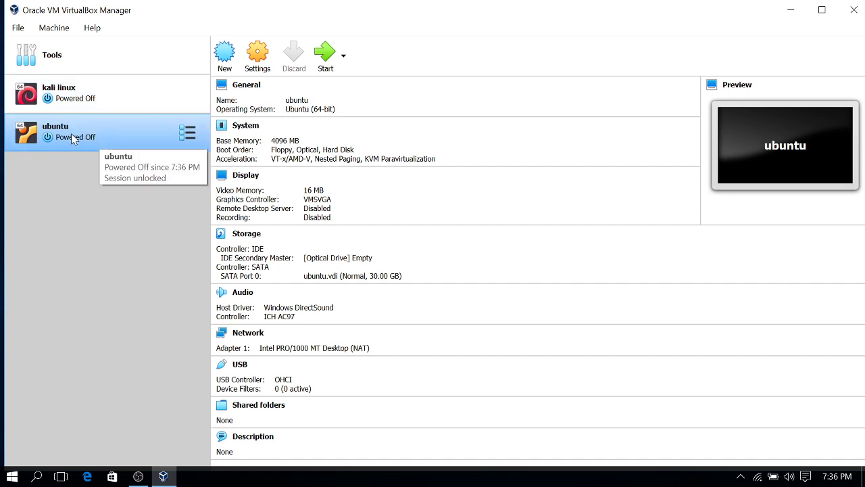
double_click(75, 131)
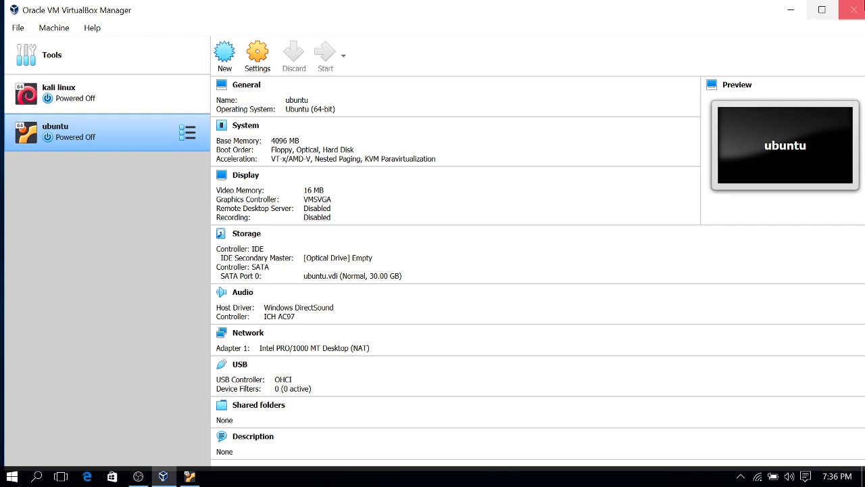
left_click(791, 10)
left_click_drag(357, 80, 216, 242)
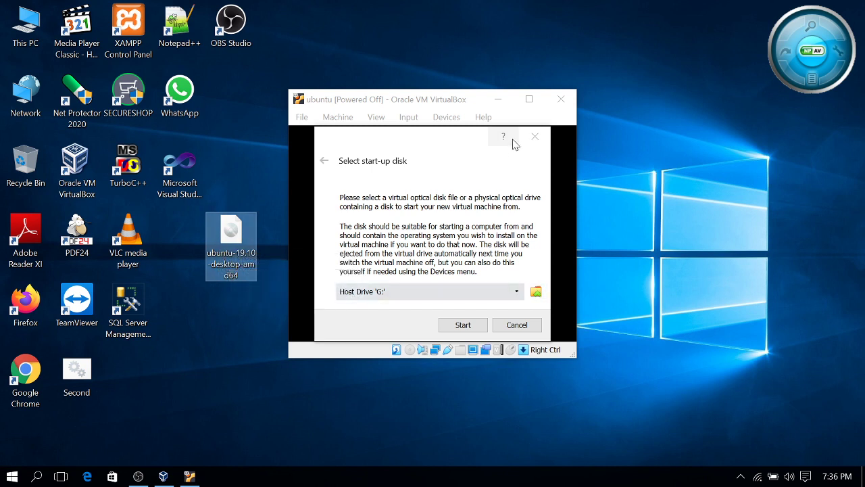
Add ubuntu-19.10-desktop-amd64.iso from the Desktop as the start-up disk and boot the VM
left_click(449, 106)
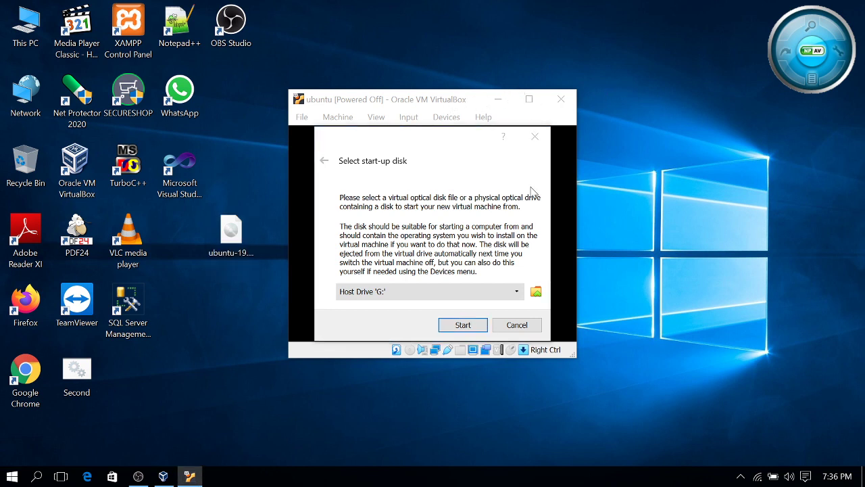
left_click(519, 292)
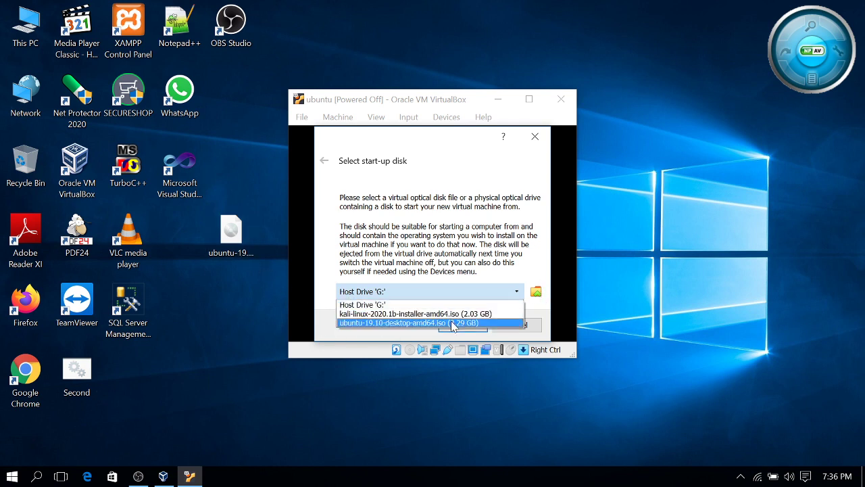
left_click(534, 289)
left_click(535, 290)
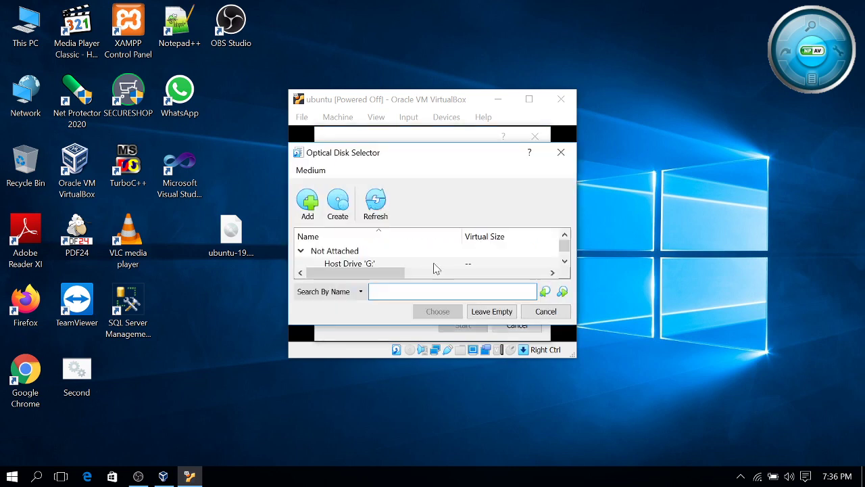
left_click(313, 211)
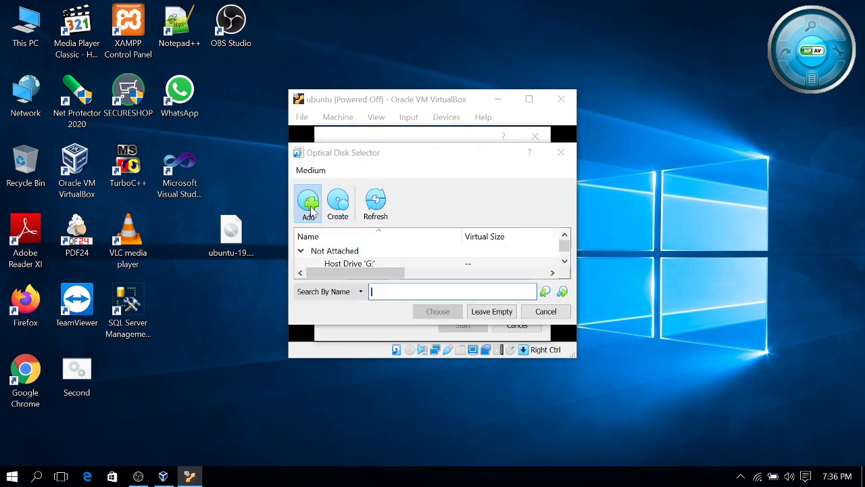
scroll(366, 203, "down", 3)
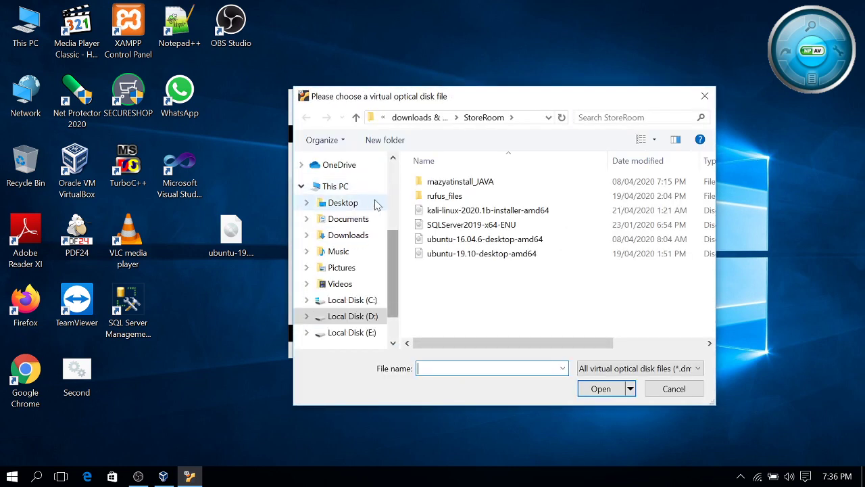
left_click(231, 233)
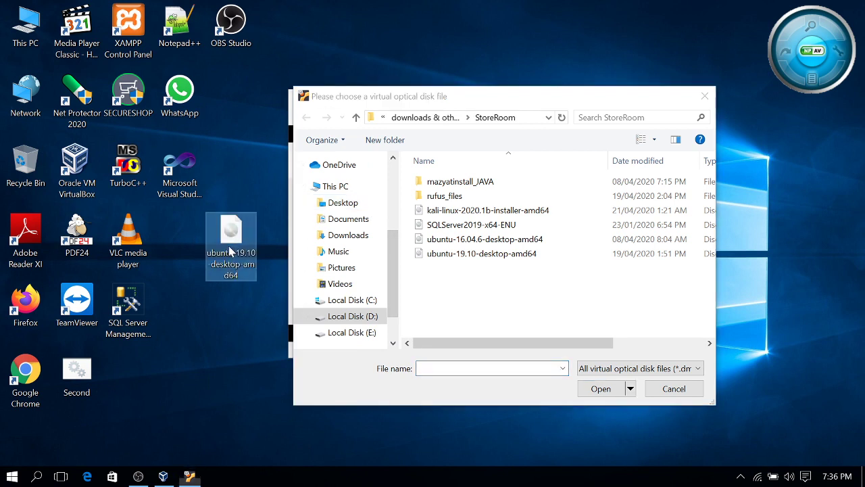
left_click(363, 204)
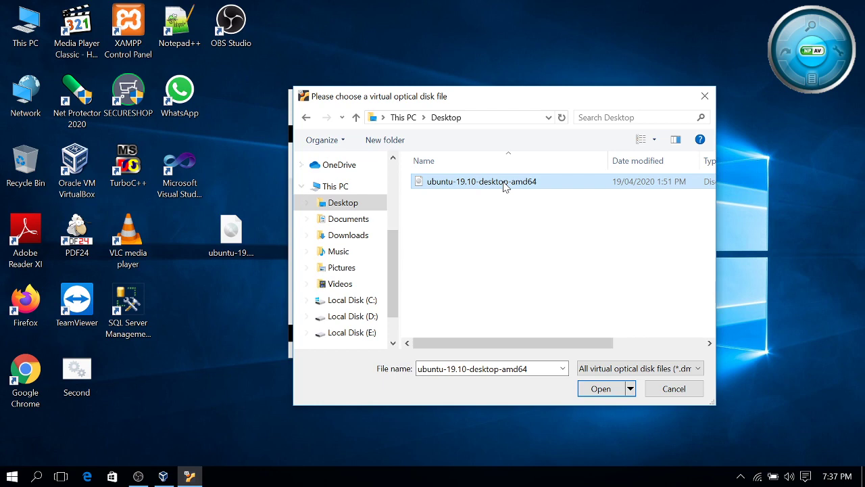
left_click(619, 388)
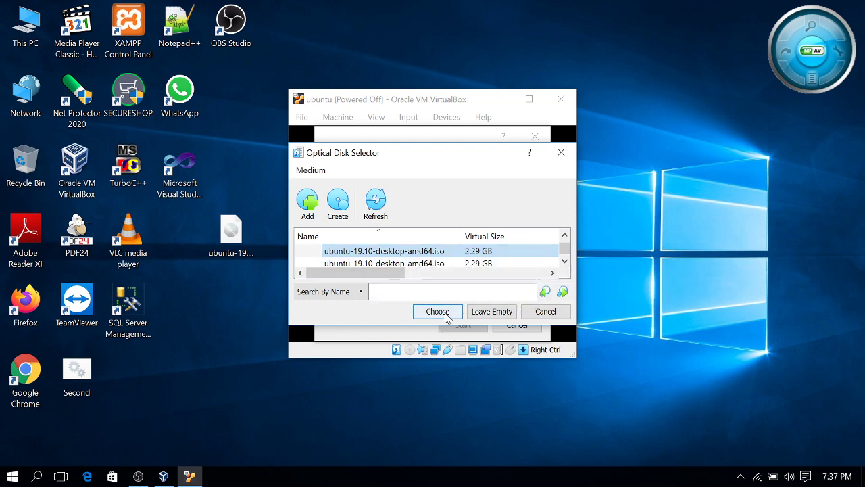
left_click(438, 311)
left_click(463, 324)
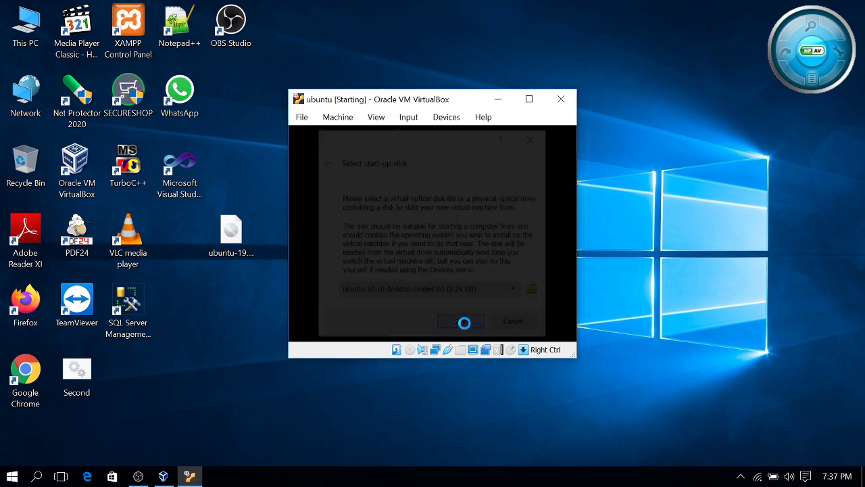
Switch between the VM and Manager windows and take the VM window out of full screen
left_click(528, 103)
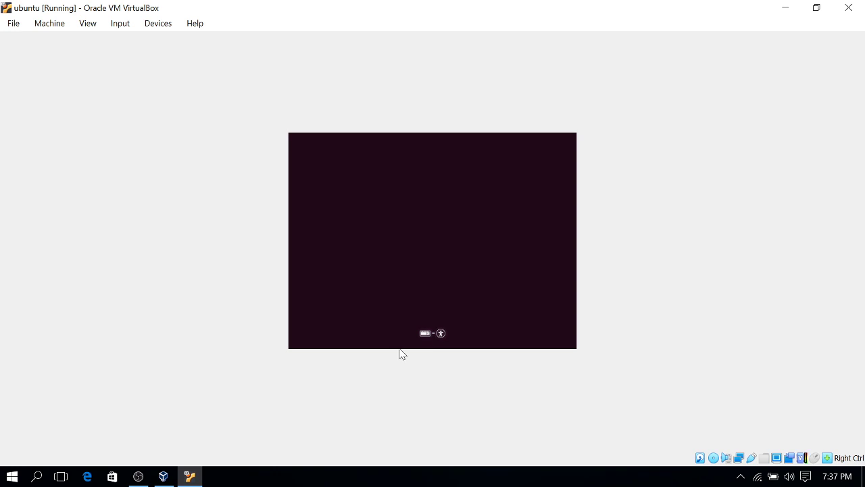
left_click(165, 475)
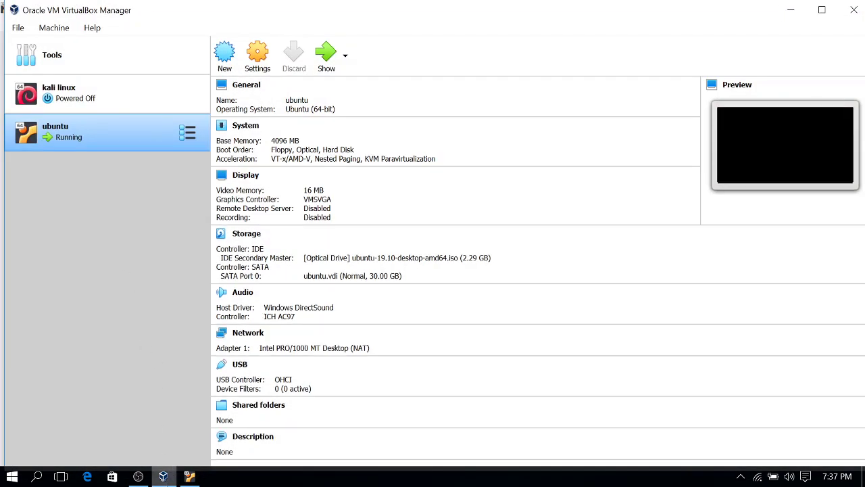
mouse_move(166, 475)
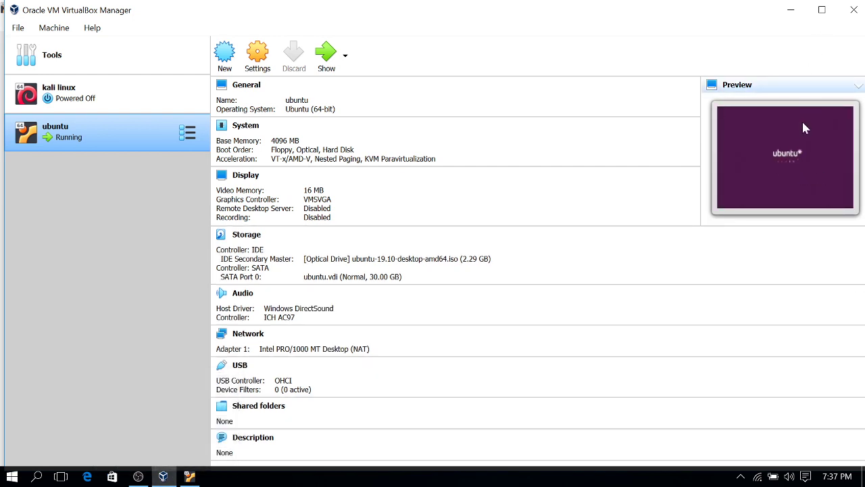
left_click(818, 10)
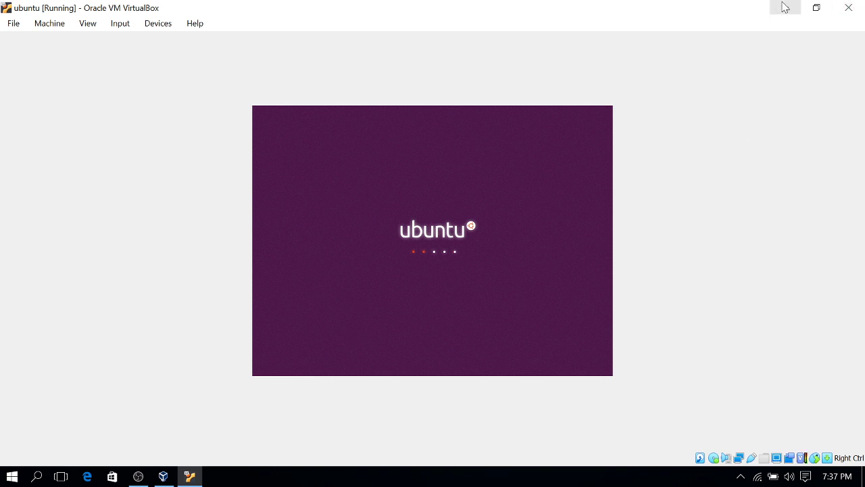
left_click(784, 7)
left_click(784, 7)
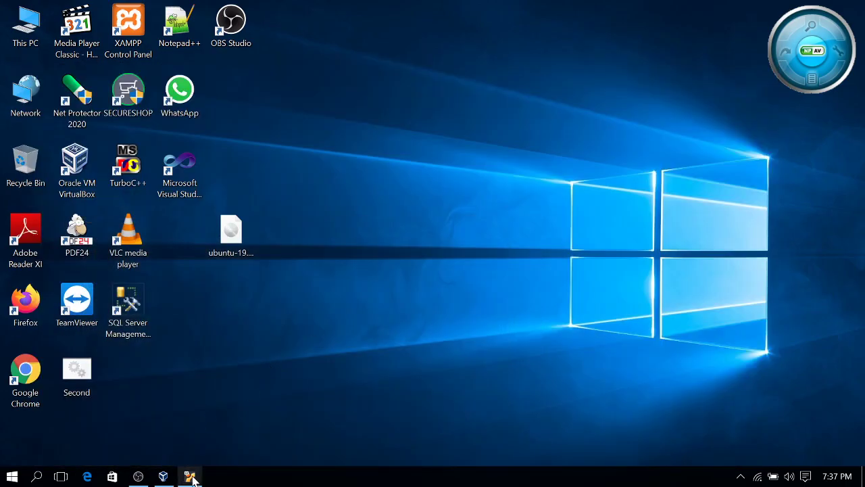
left_click(189, 476)
left_click(821, 9)
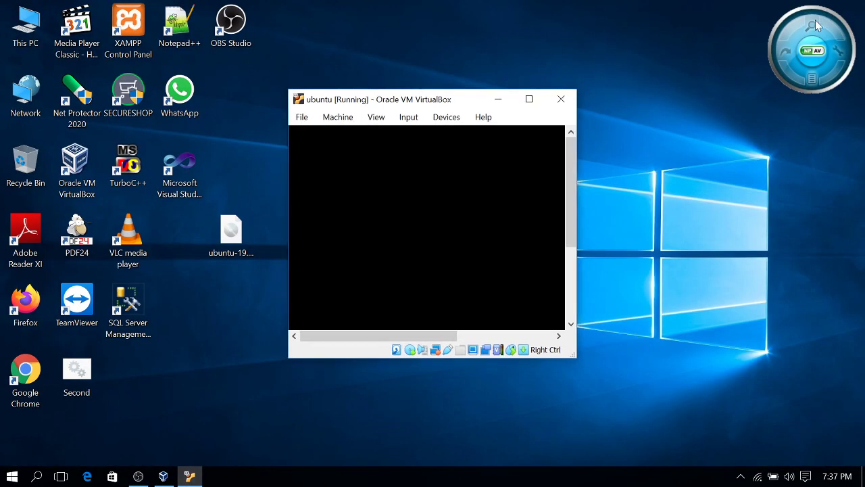
Move the VM window right and enlarge it wider and taller
left_click_drag(429, 94, 537, 64)
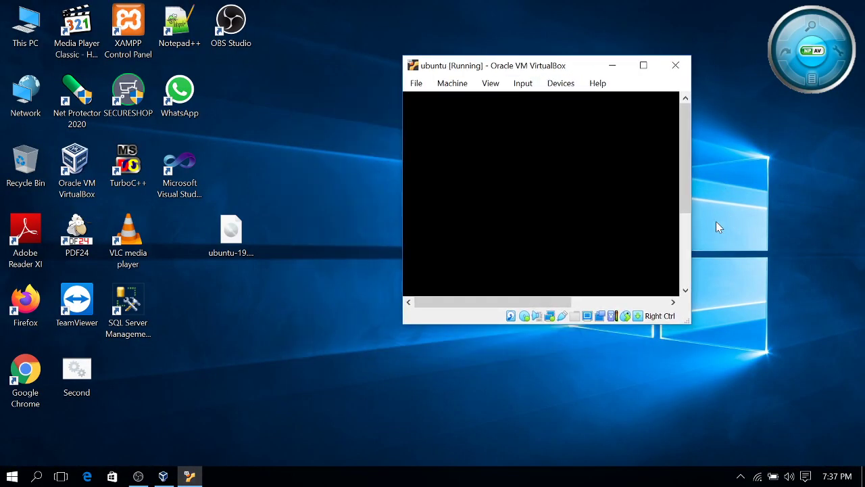
left_click_drag(691, 217, 775, 254)
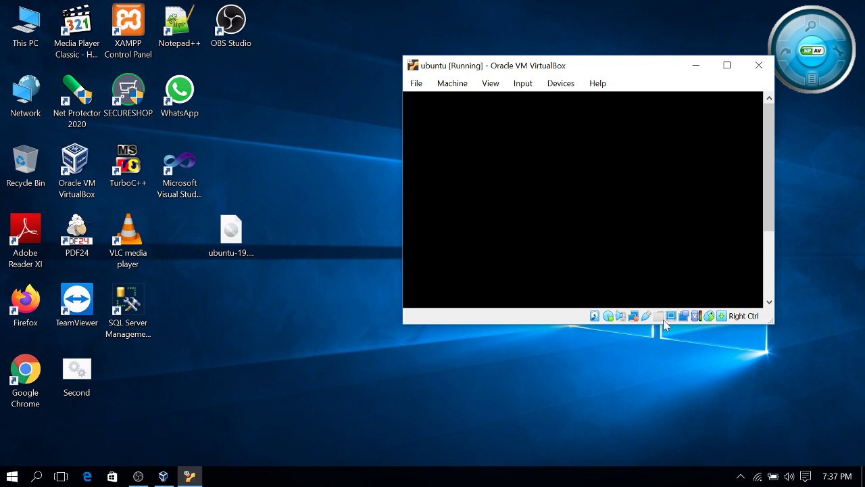
left_click_drag(665, 324, 663, 417)
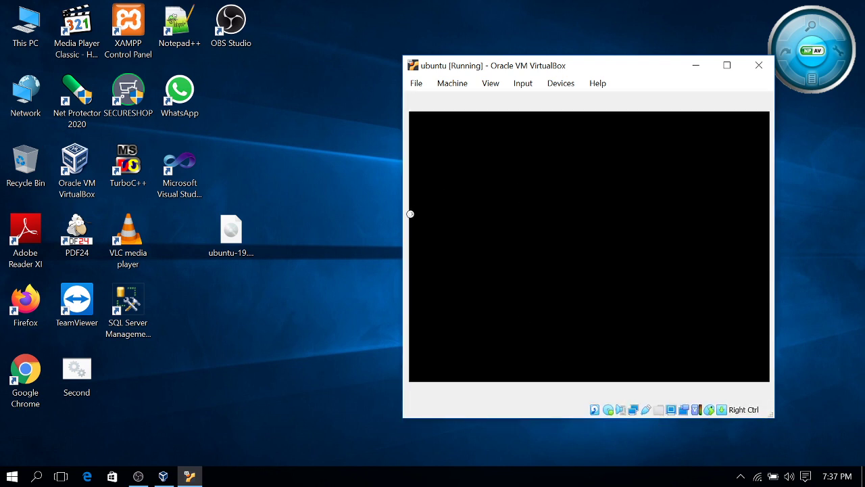
left_click_drag(404, 225, 365, 230)
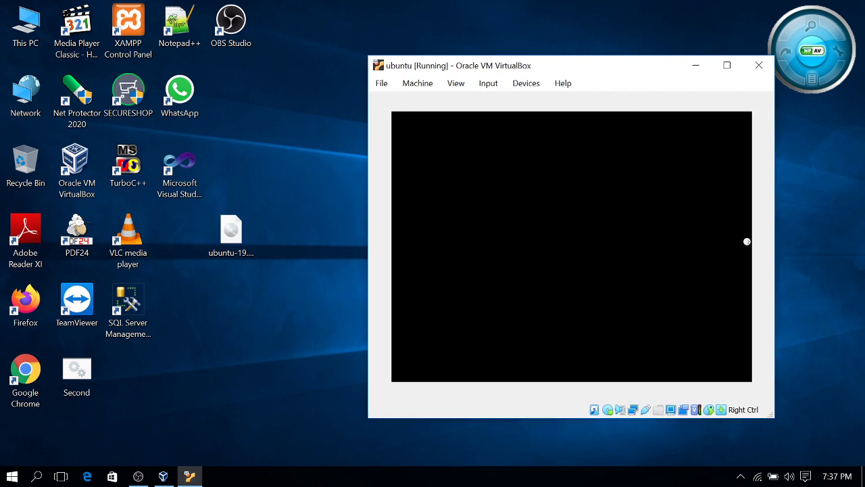
left_click_drag(607, 419, 607, 436)
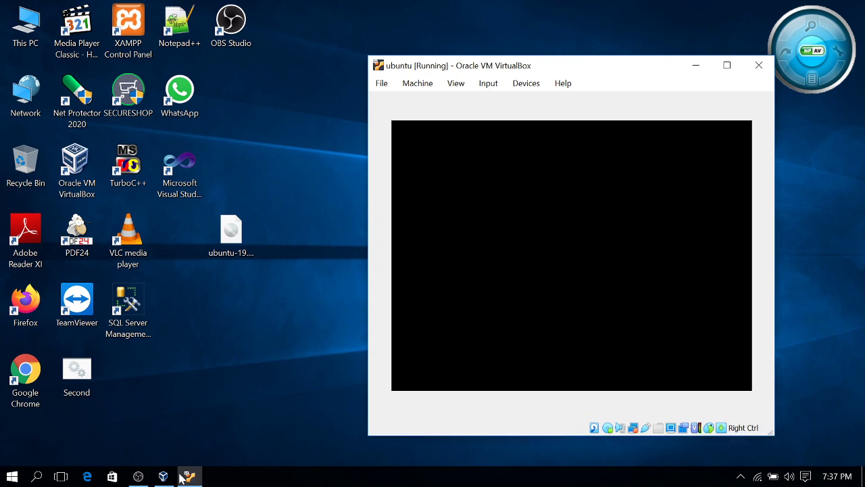
In OBS, stop the Audio Input Capture source, reactivate Media Source, and shrink OBS
left_click(138, 476)
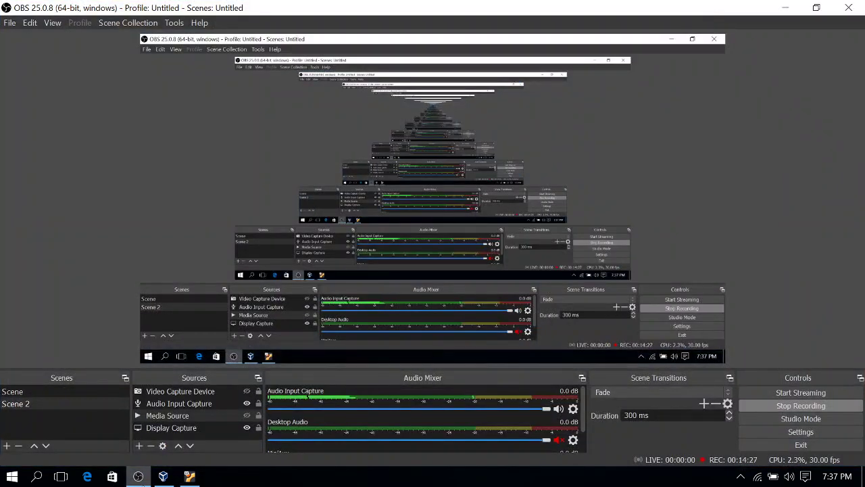
left_click(246, 404)
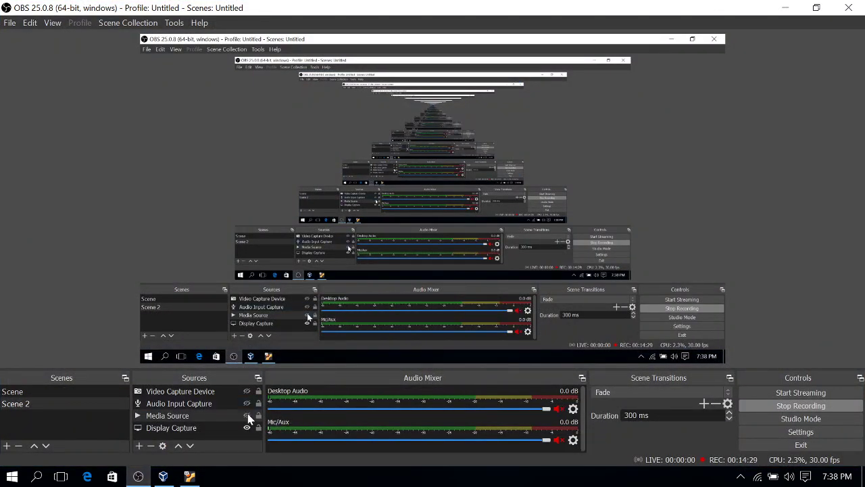
left_click(248, 416)
left_click(247, 416)
left_click(816, 7)
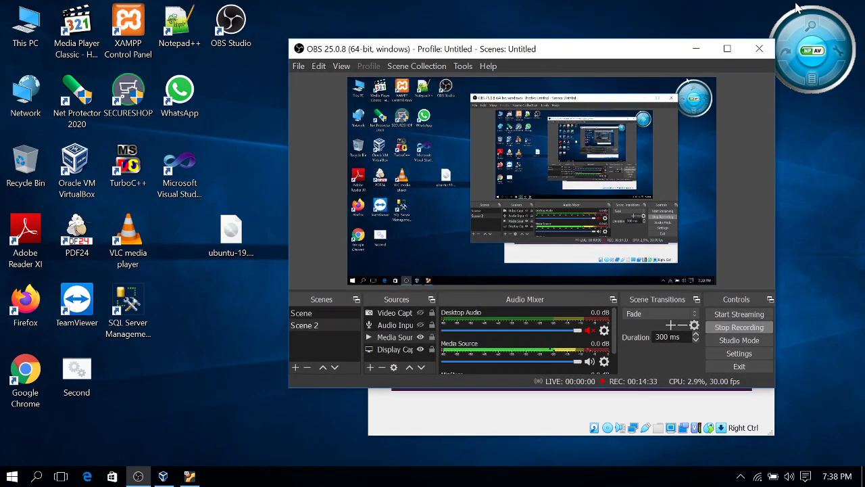
In OBS, hide Media Source and show Audio Input Capture, then return to the Ubuntu installer
left_click(695, 54)
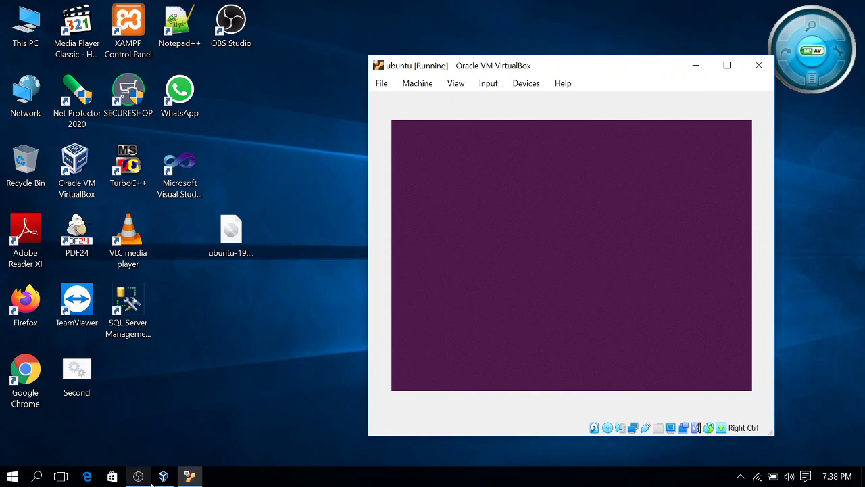
left_click(138, 476)
left_click(728, 49)
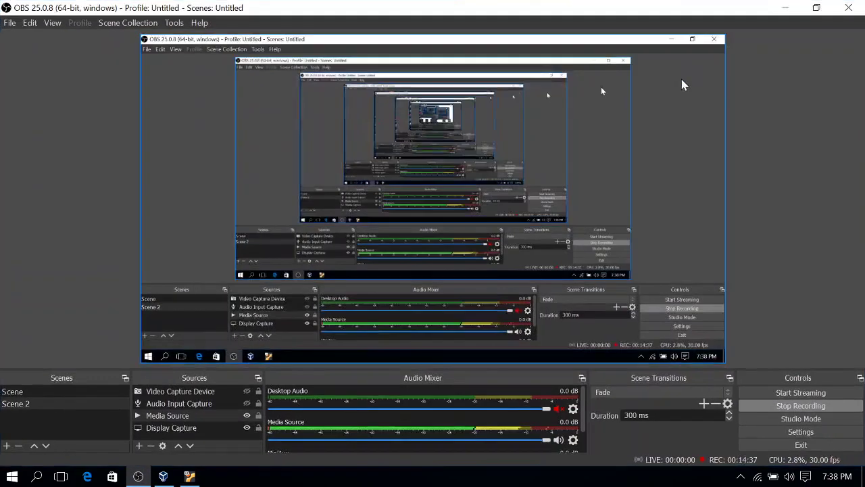
left_click(788, 8)
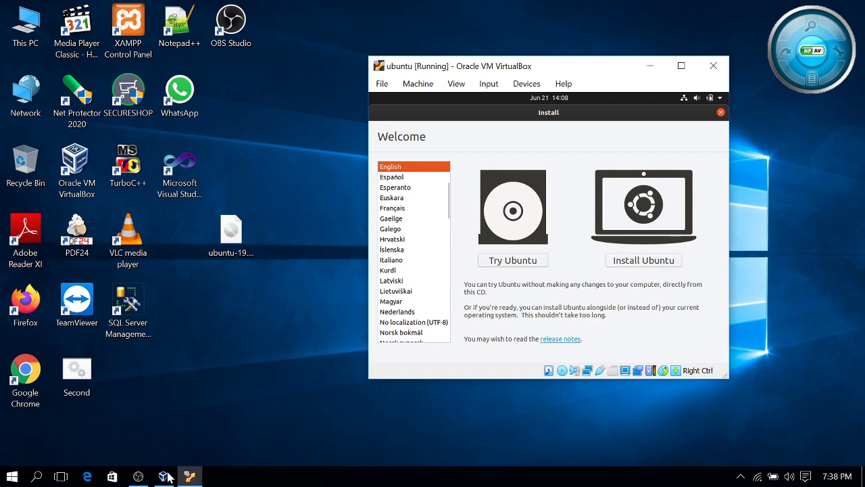
left_click(138, 476)
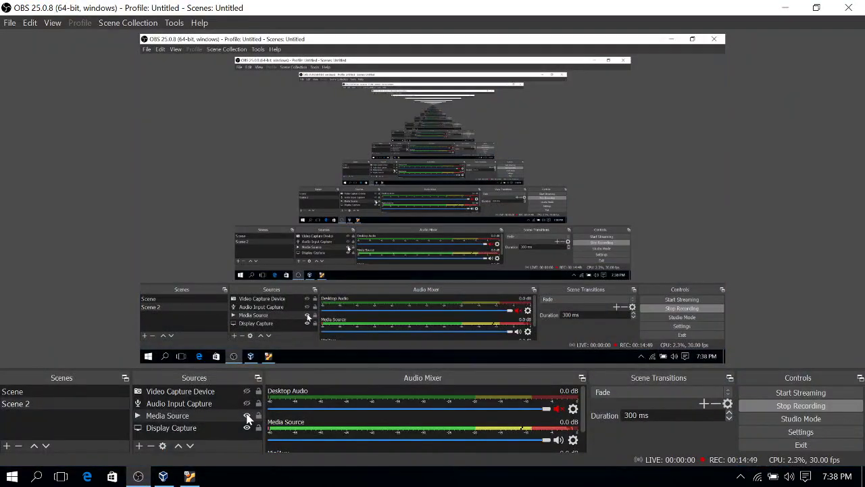
left_click(246, 415)
left_click(246, 403)
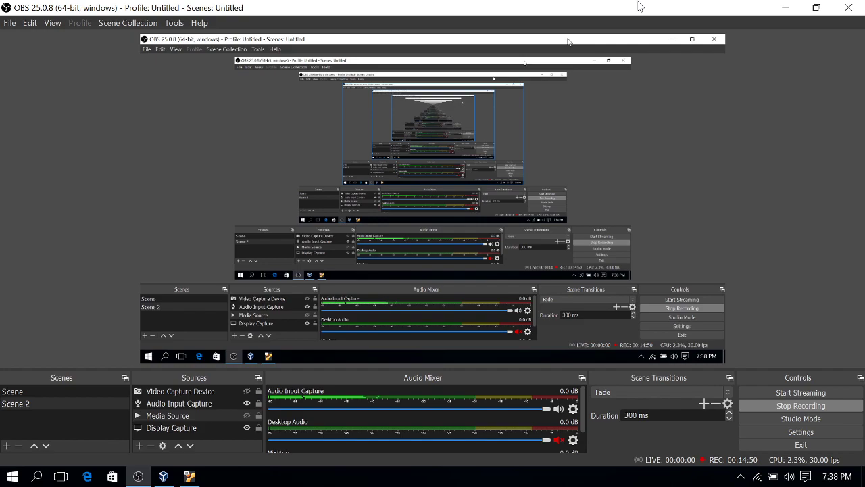
left_click(786, 7)
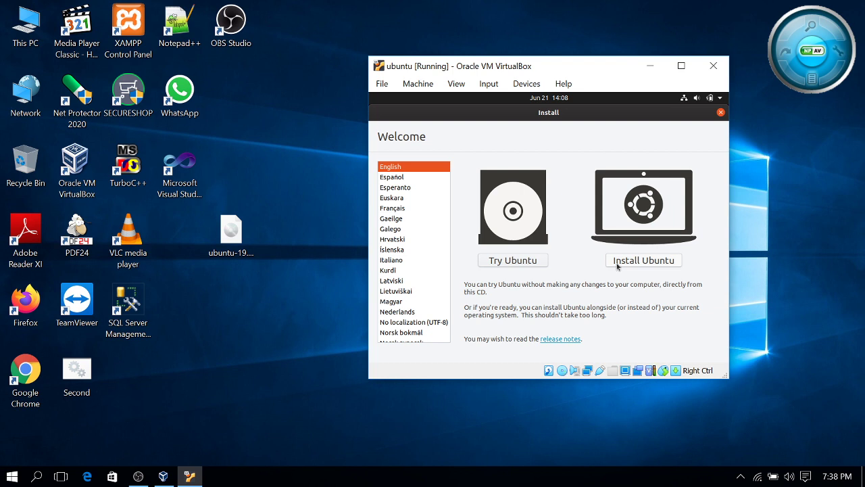
Choose Install Ubuntu and accept the English (US) keyboard layout, hiding OBS audio capture
left_click(617, 266)
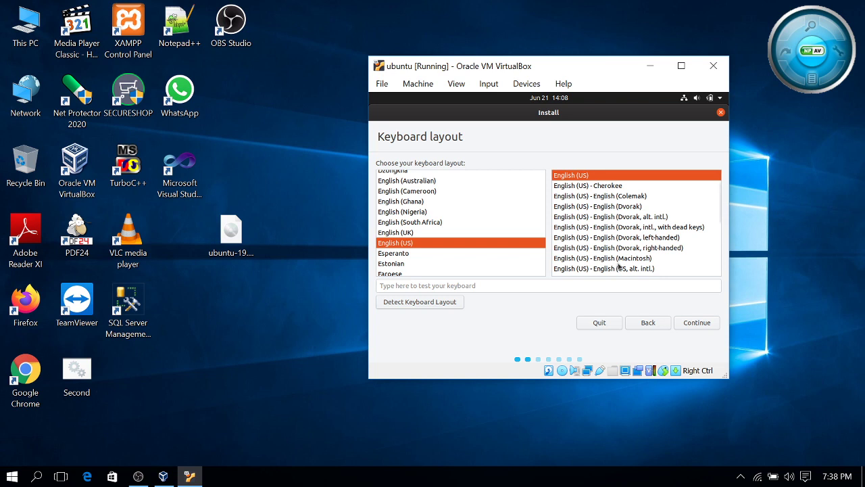
left_click(691, 324)
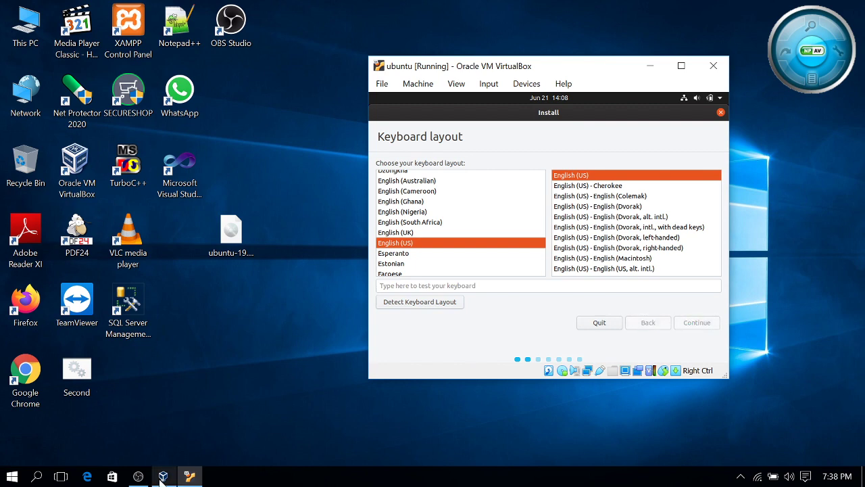
left_click(138, 476)
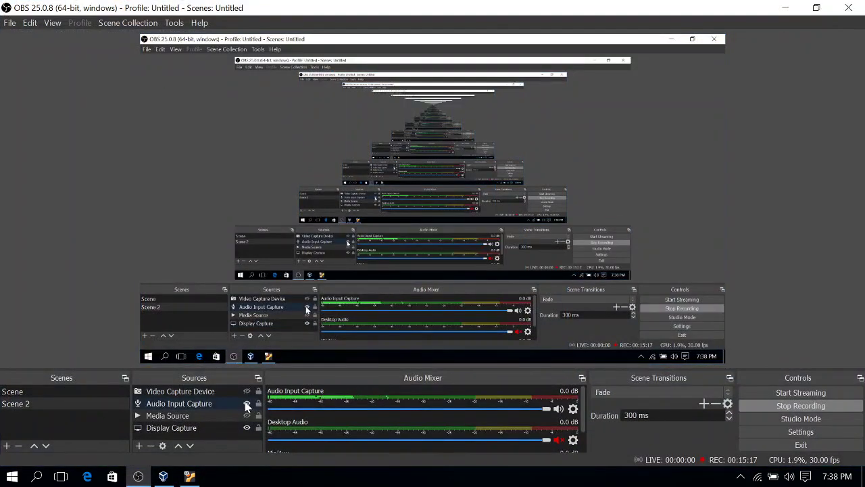
left_click(246, 403)
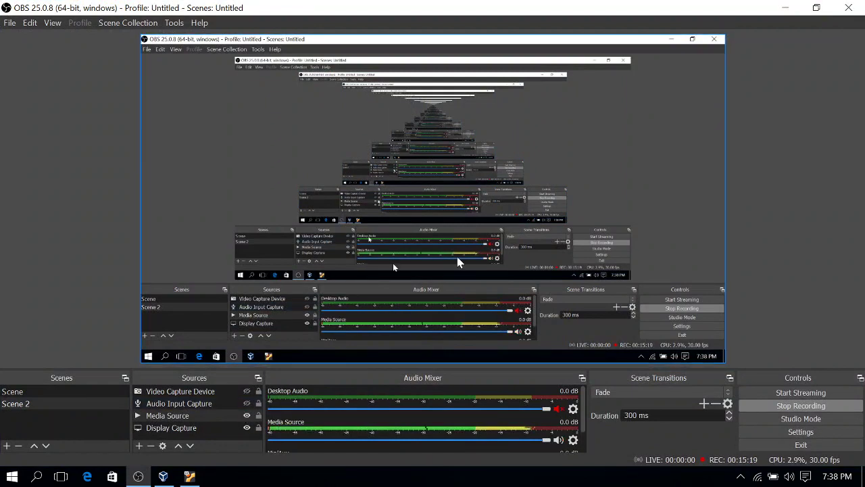
left_click(784, 8)
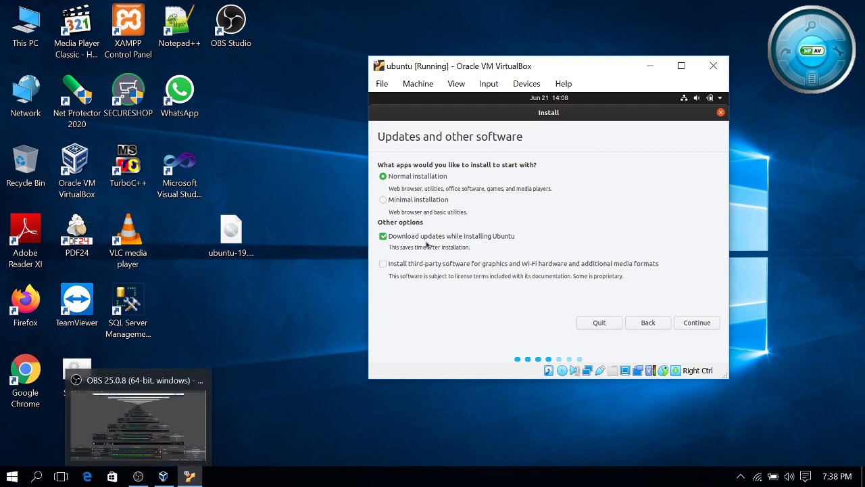
Disable update downloads, enable third-party software, and continue to Installation type
left_click(138, 476)
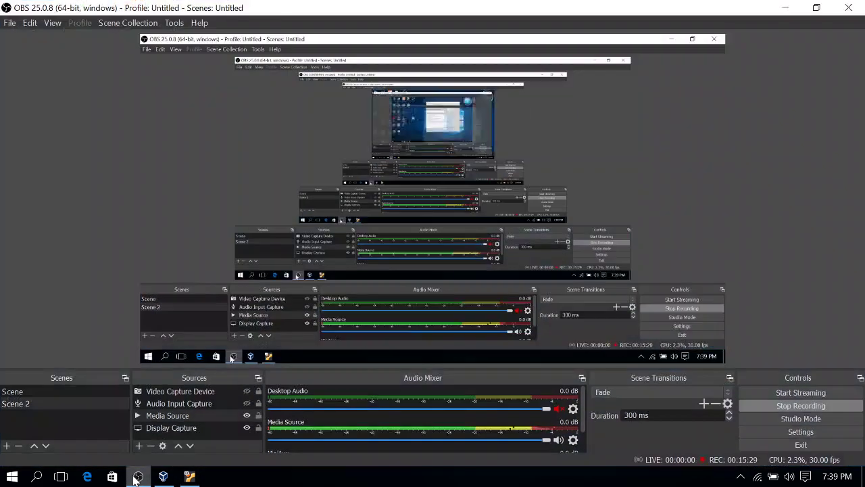
left_click(138, 475)
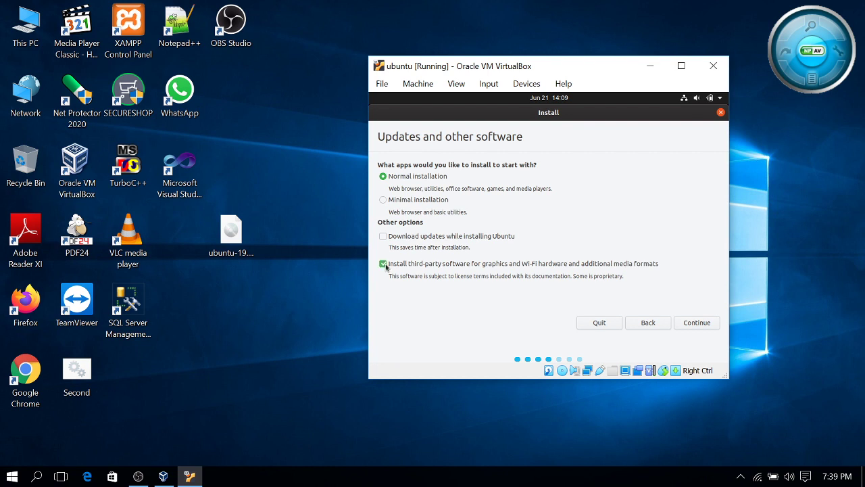
left_click(705, 325)
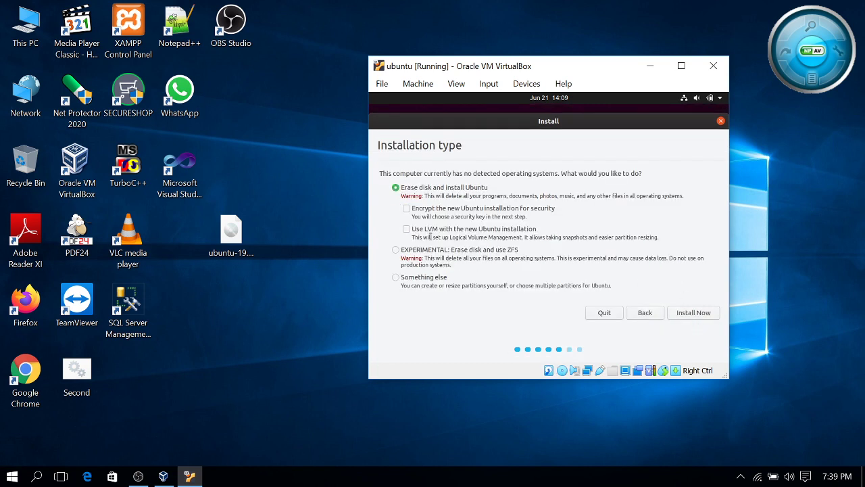
left_click(397, 279)
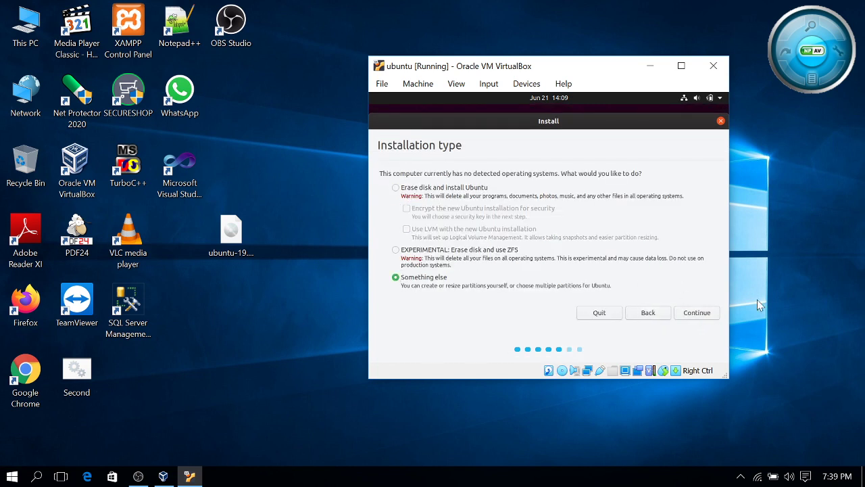
left_click(697, 316)
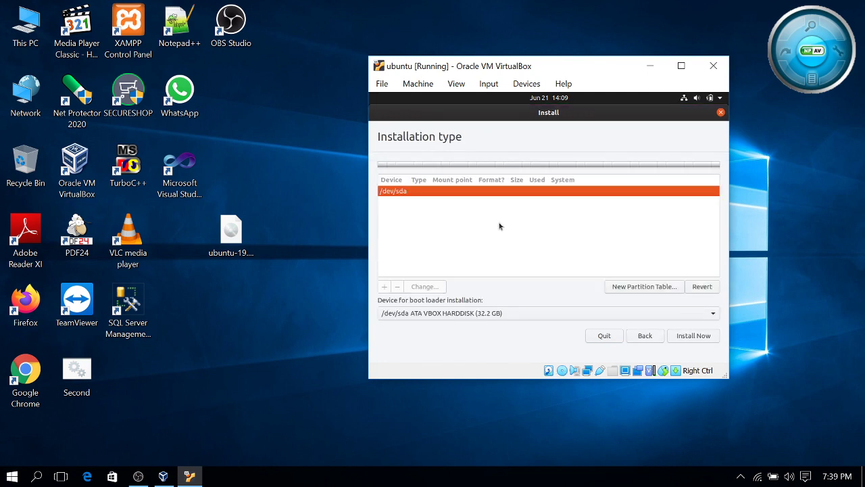
left_click(661, 288)
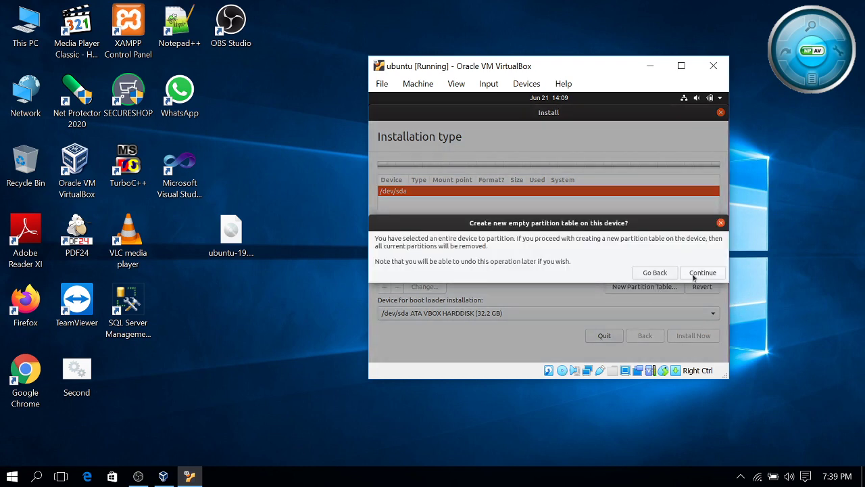
left_click(696, 274)
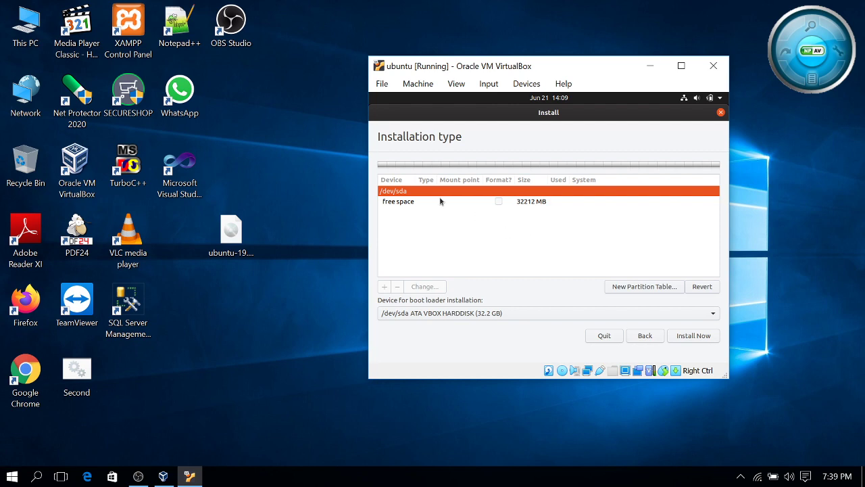
left_click(441, 200)
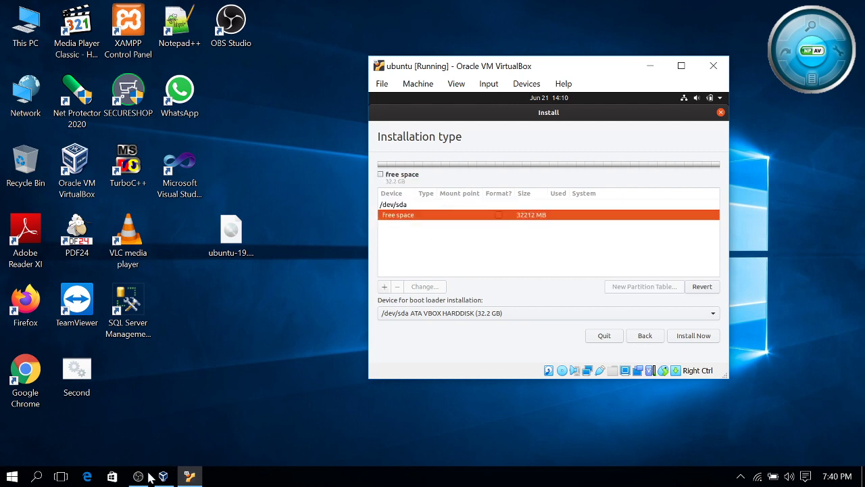
left_click(138, 476)
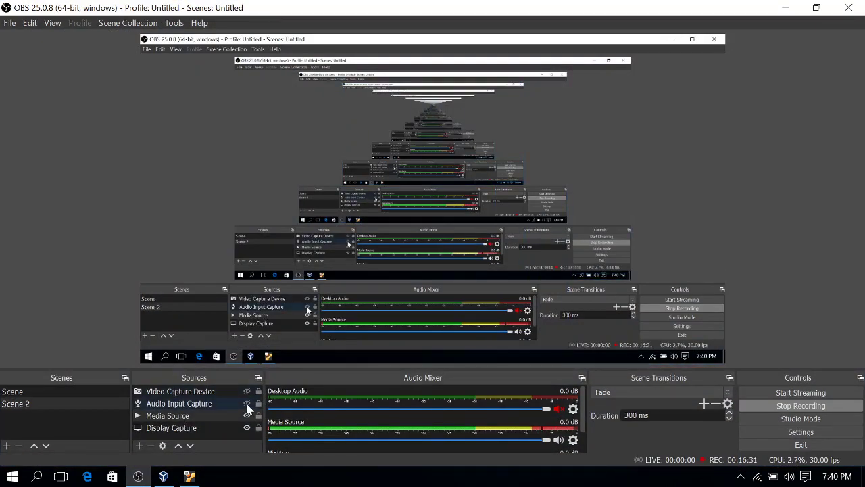
left_click(247, 415)
left_click(247, 403)
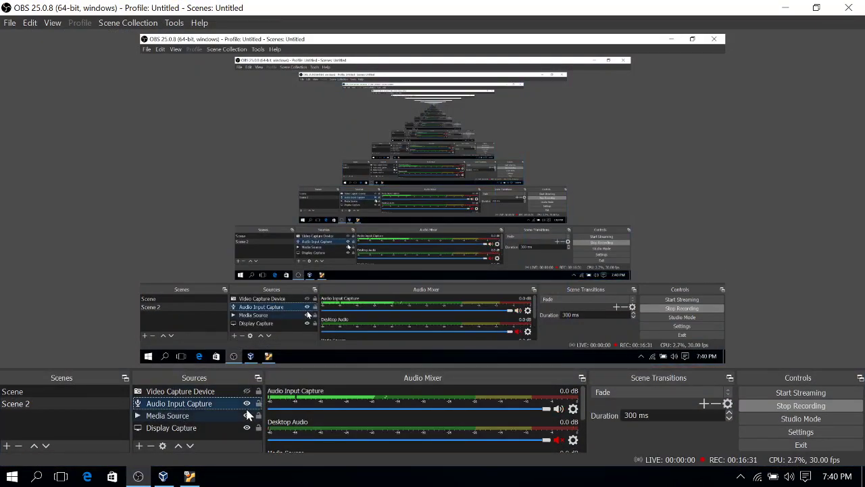
left_click(785, 7)
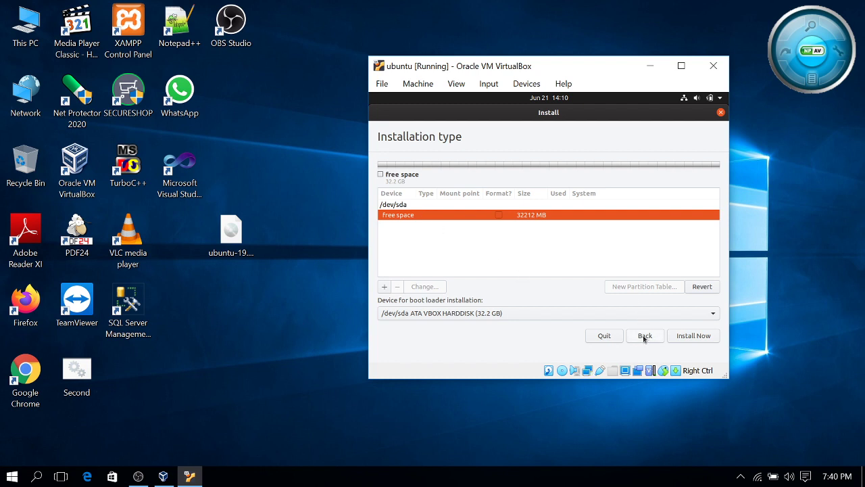
left_click(644, 336)
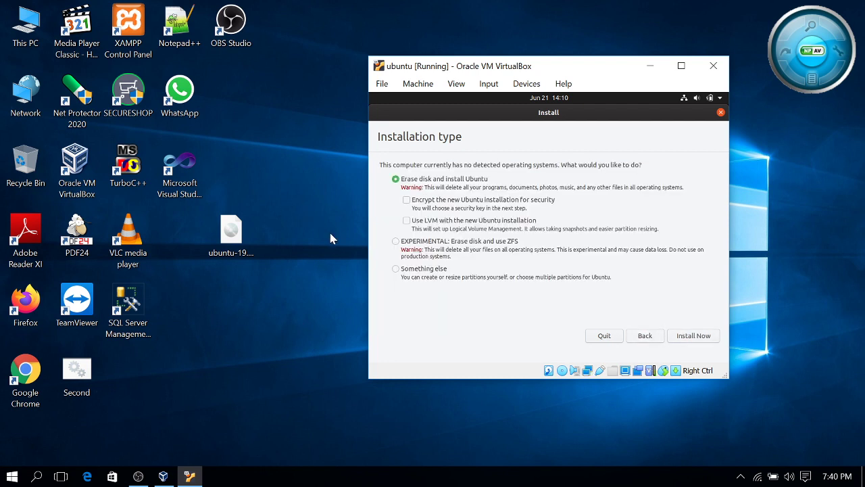
Choose Something else and create a new empty partition table on /dev/sda
left_click(403, 271)
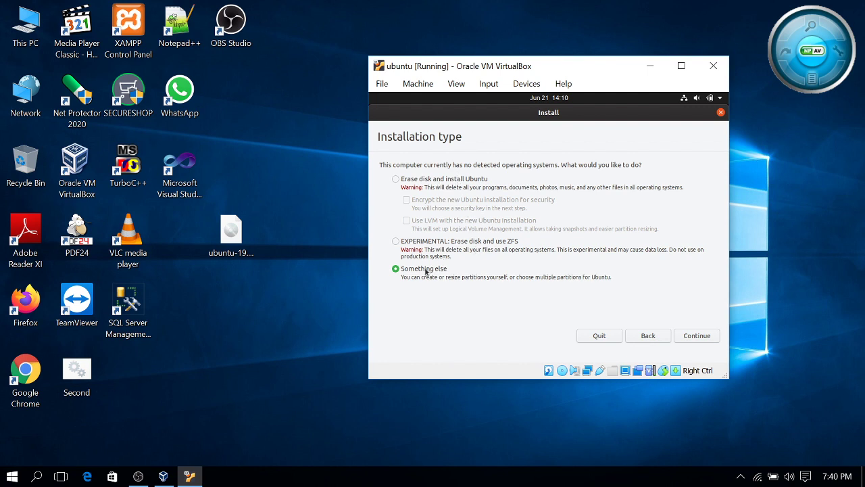
left_click(708, 336)
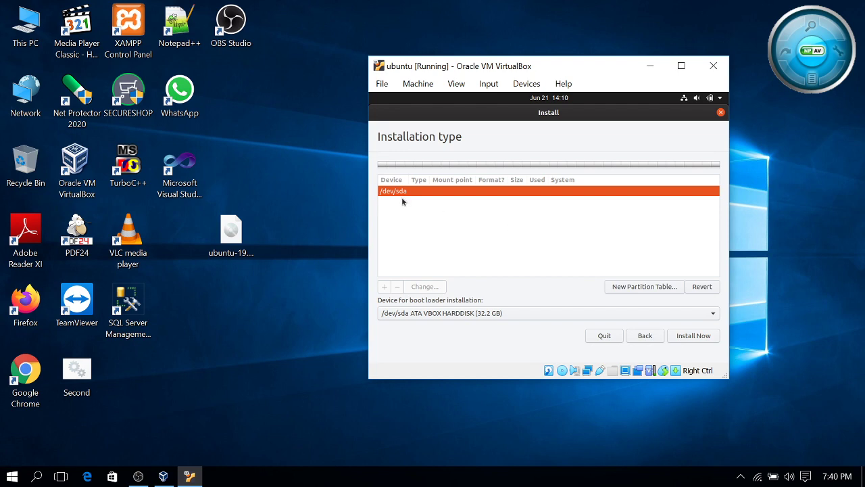
left_click(637, 286)
left_click(702, 272)
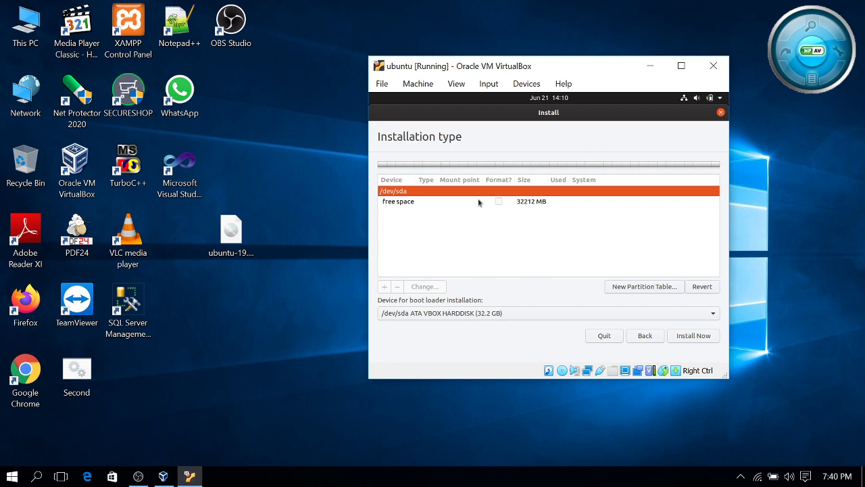
Begin adding a partition in the 32212 MB free space
left_click(479, 202)
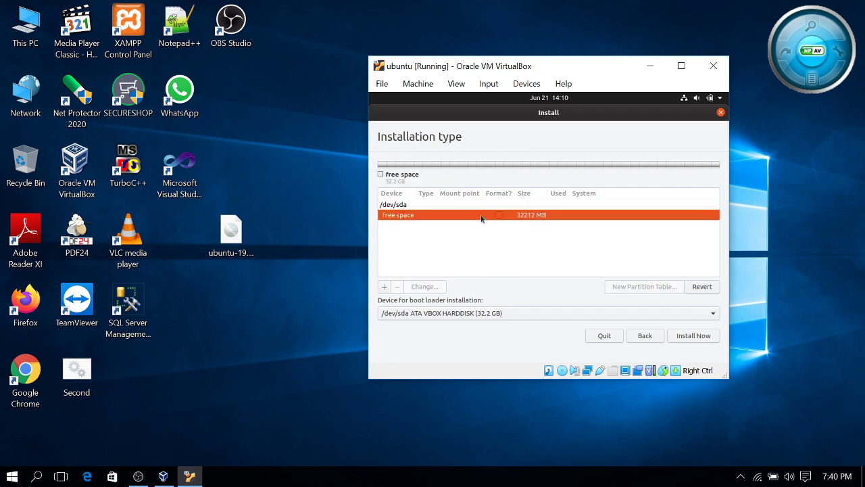
right_click(481, 217)
left_click(451, 224)
Make the new partition Logical and set it to use as swap area
left_click(384, 287)
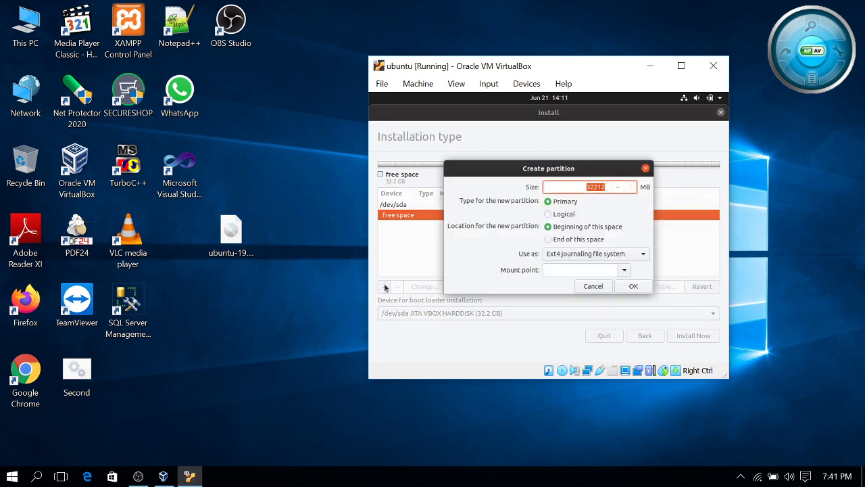
left_click(593, 286)
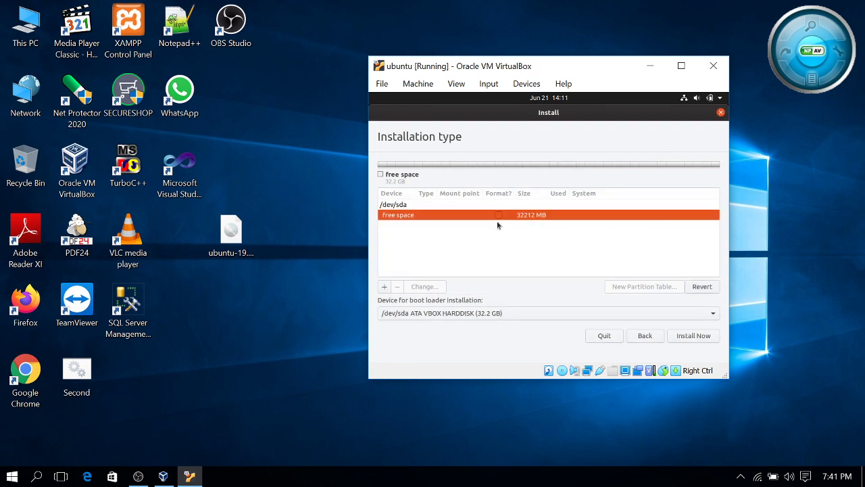
right_click(503, 216)
left_click(456, 268)
left_click(385, 288)
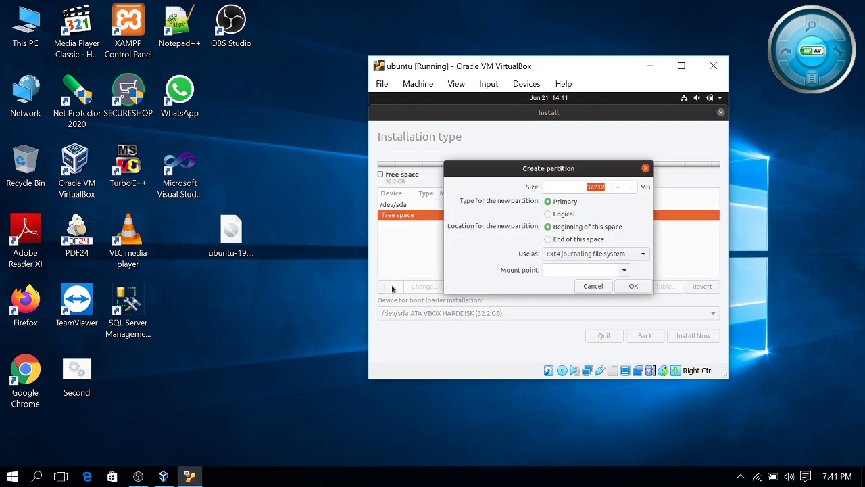
left_click(562, 215)
left_click(640, 255)
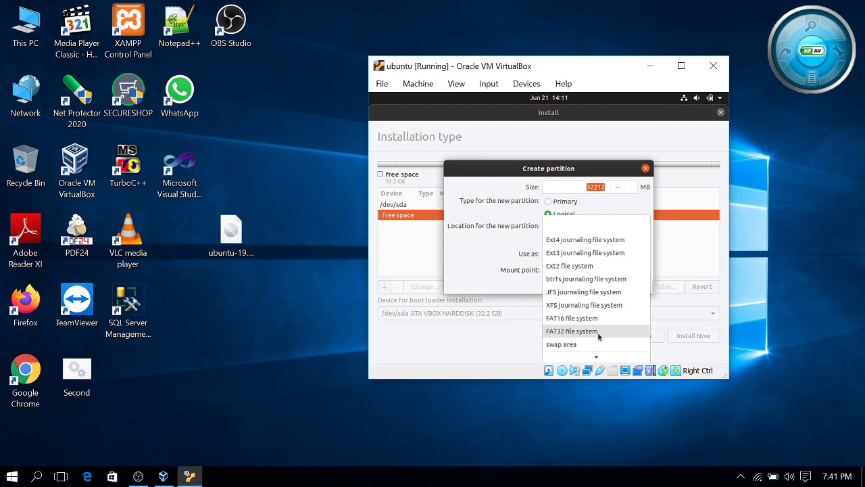
left_click(597, 343)
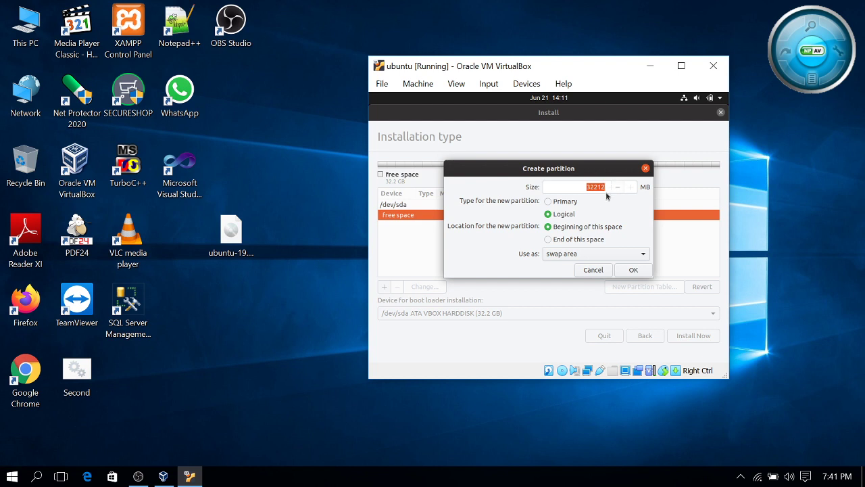
Set the swap partition size to about 4000 MB and create it
left_click(605, 189)
left_click(139, 476)
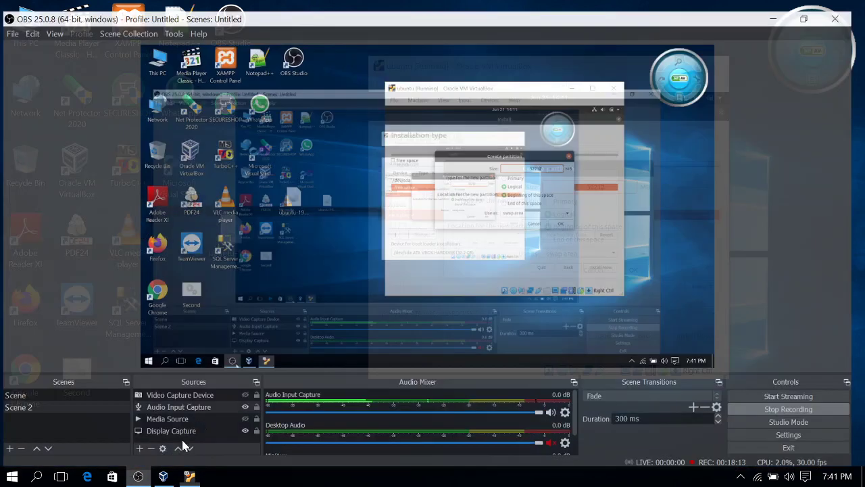
left_click(247, 403)
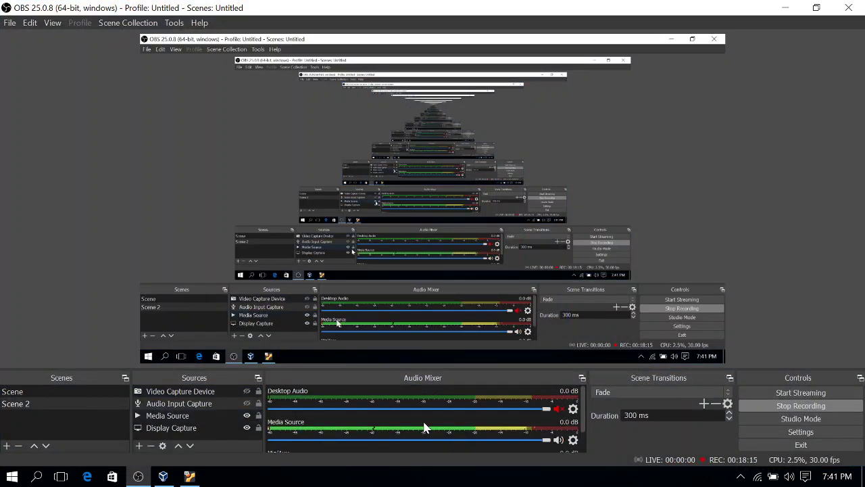
left_click(786, 8)
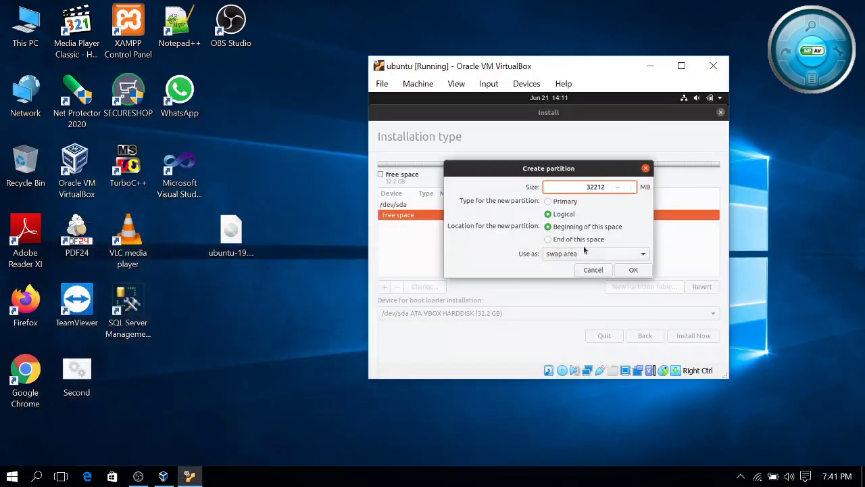
key("BackSpace")
key("BackSpace")
key("BackSpace")
key("BackSpace")
type("400")
left_click(633, 270)
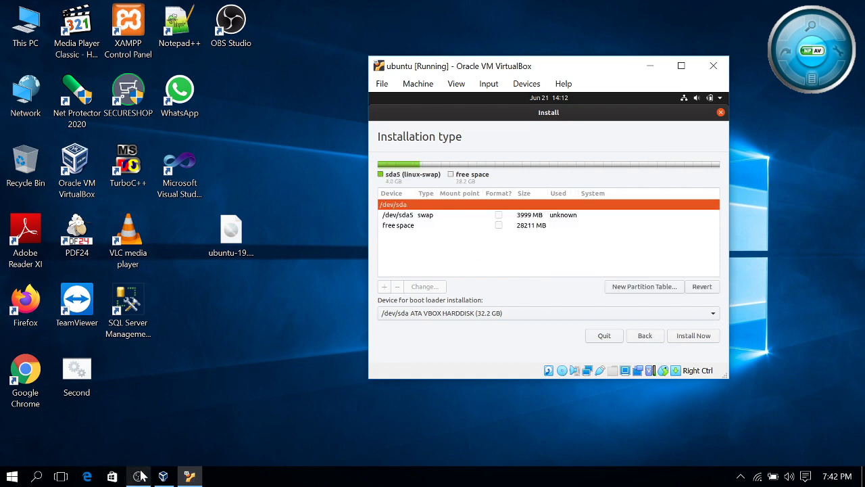
Create a logical ext4 partition mounted at / in the remaining free space
left_click(150, 452)
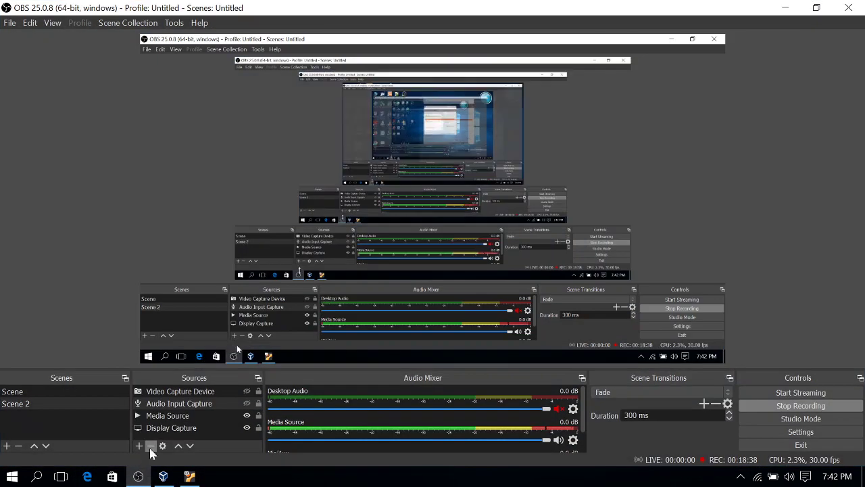
left_click(247, 403)
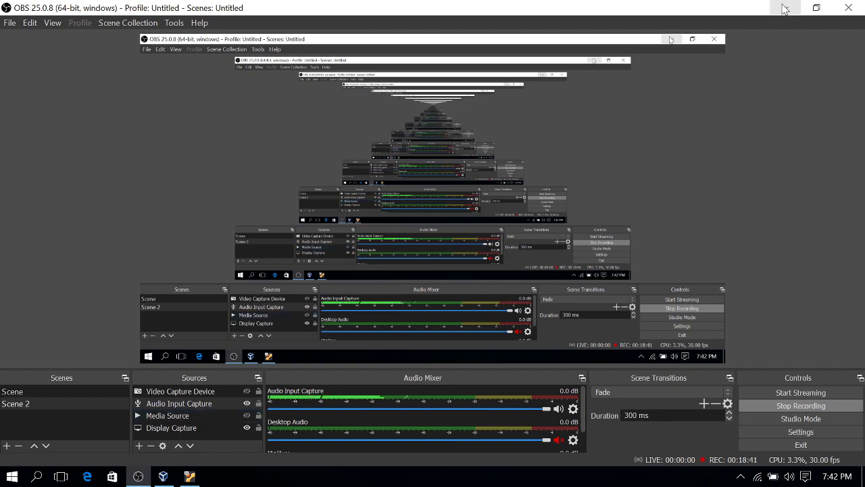
left_click(785, 7)
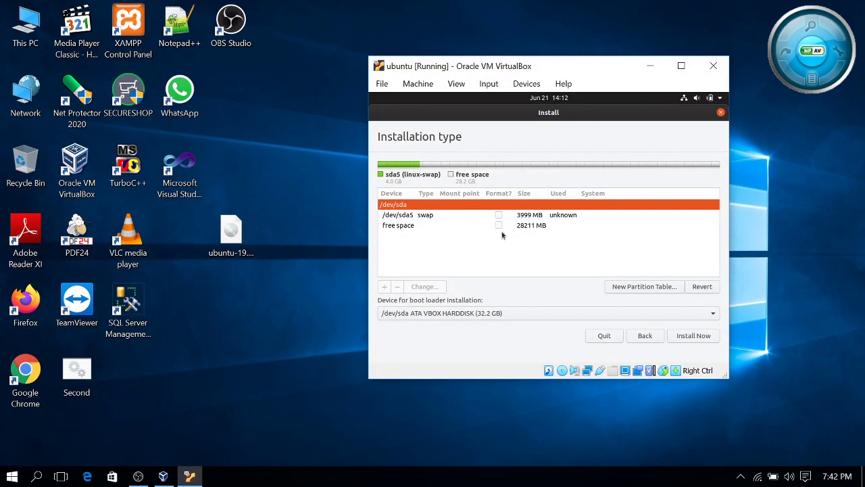
left_click(436, 228)
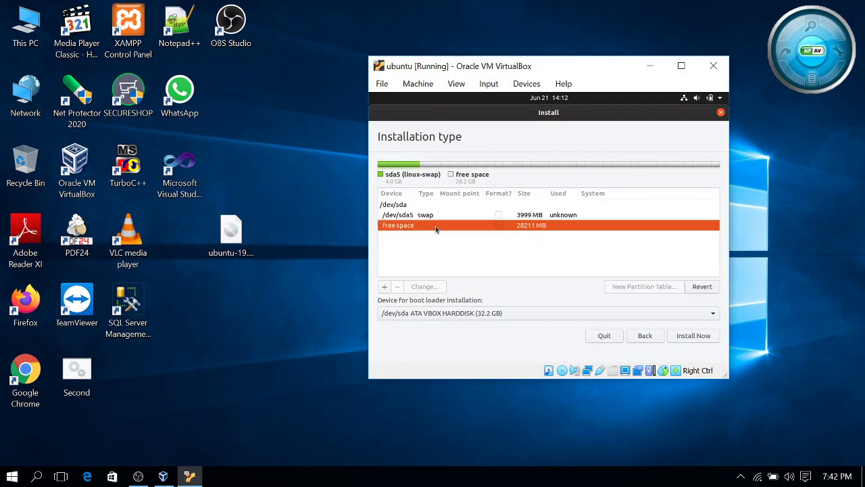
left_click(385, 287)
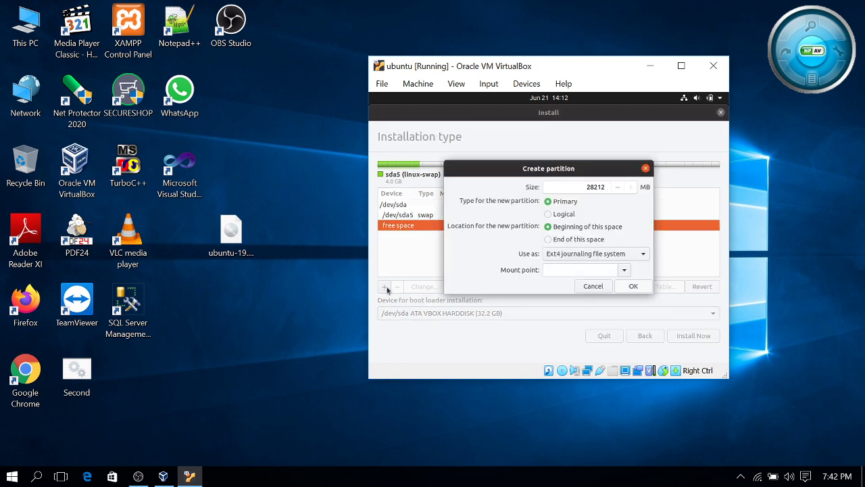
left_click(558, 217)
left_click(625, 270)
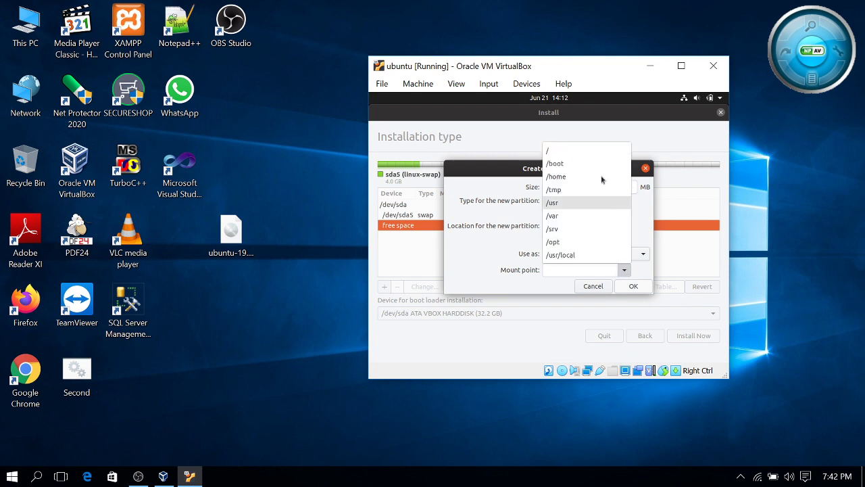
left_click(599, 153)
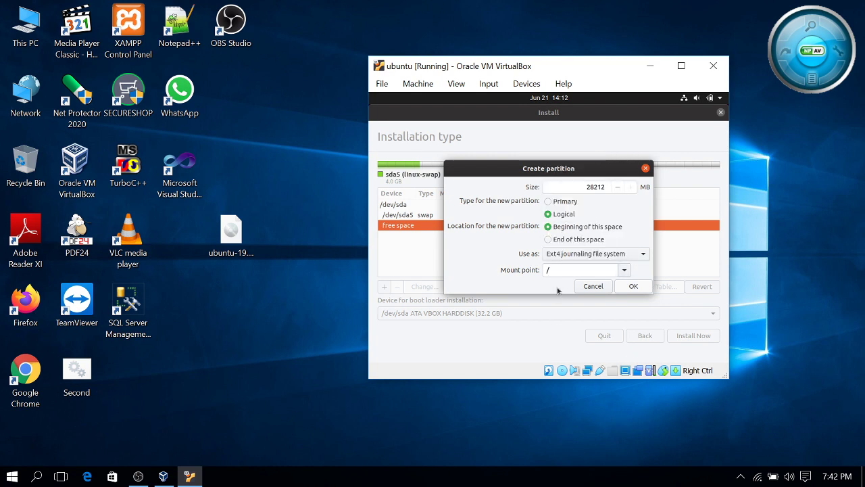
left_click(633, 286)
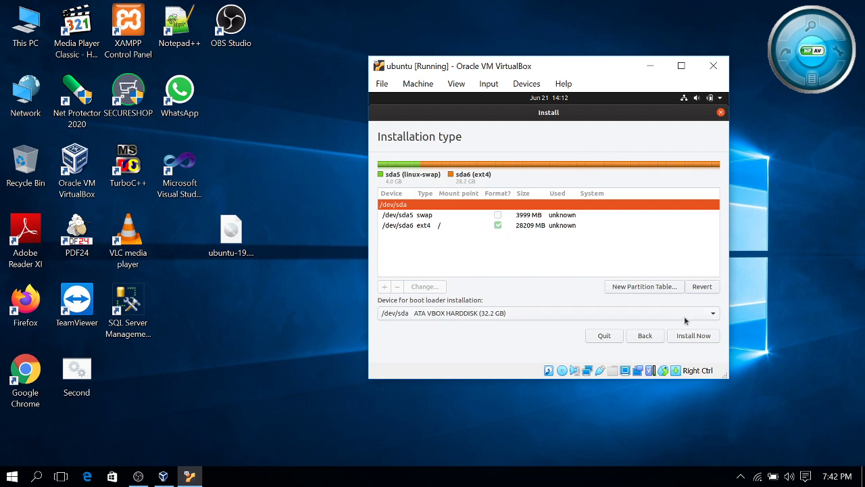
Choose Install Now and confirm writing the partition changes to disk
left_click(689, 340)
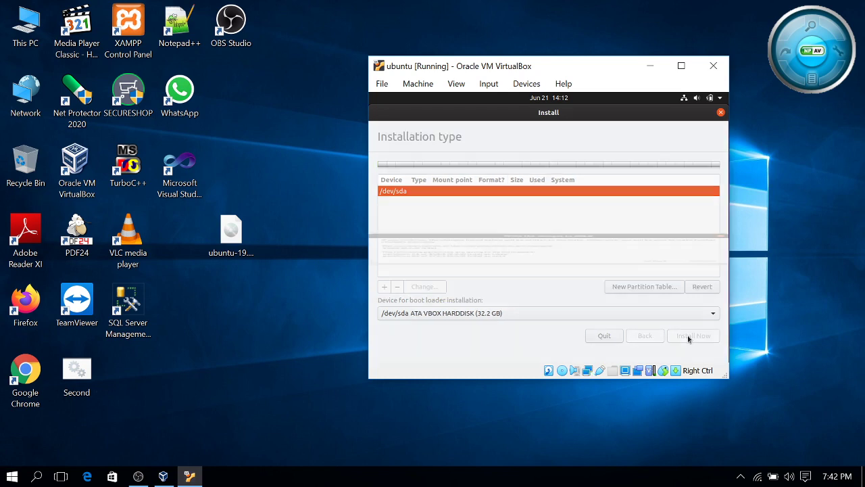
left_click(700, 296)
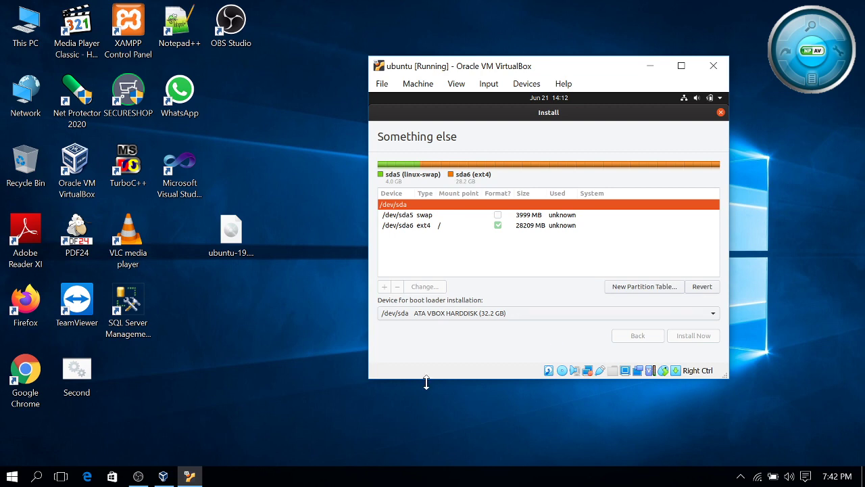
left_click(140, 478)
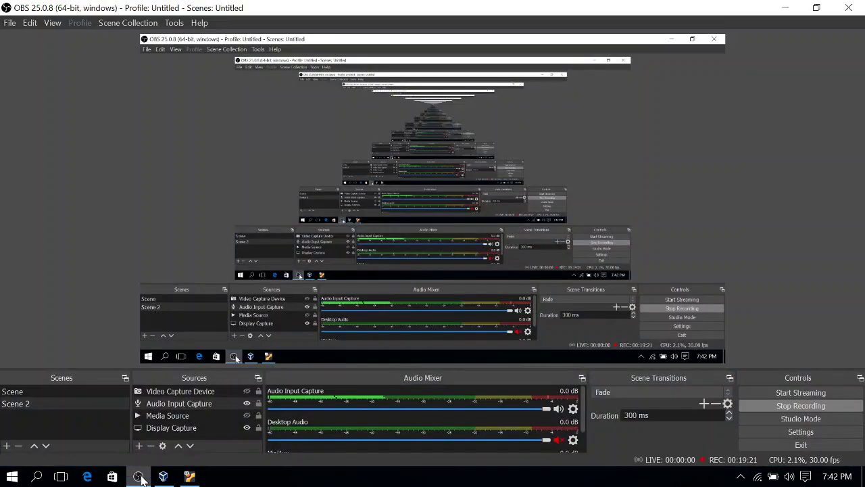
Hide Audio Input Capture via its eye icon and minimize OBS to reveal the Where are you? page
left_click(247, 405)
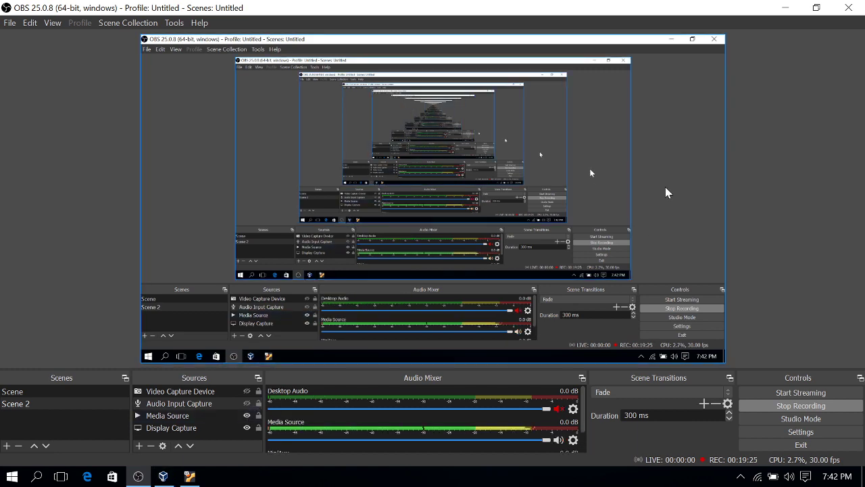
left_click(785, 8)
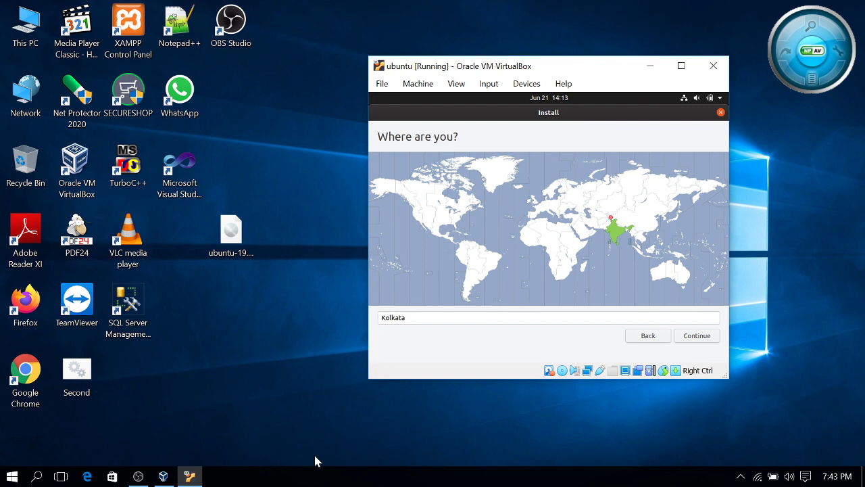
Re-enable Audio Input Capture in OBS, then pick India on the time zone map, keeping Kolkata
key("super+d")
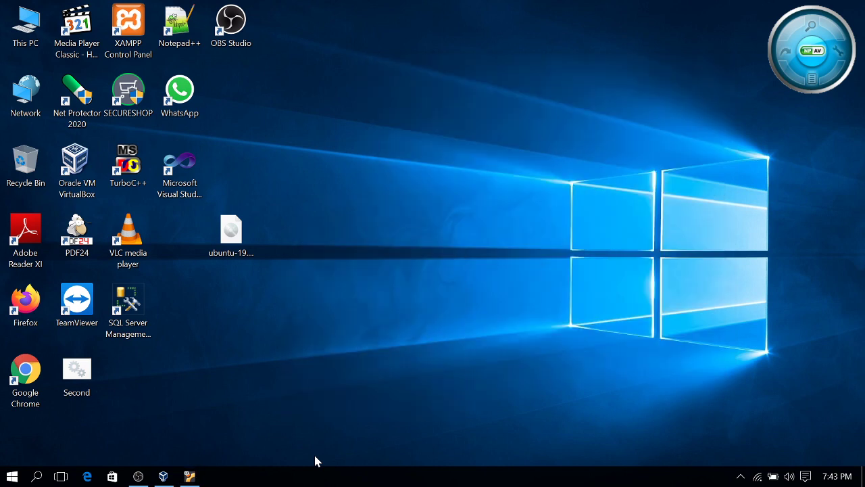
left_click(190, 476)
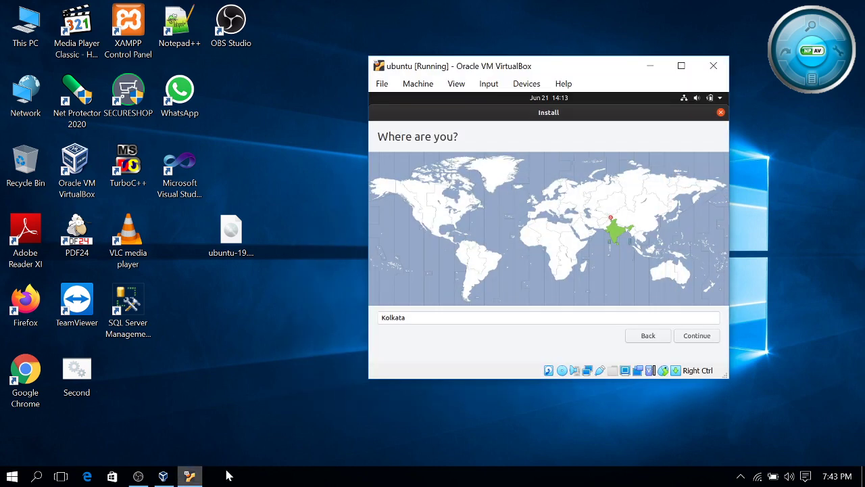
left_click(138, 476)
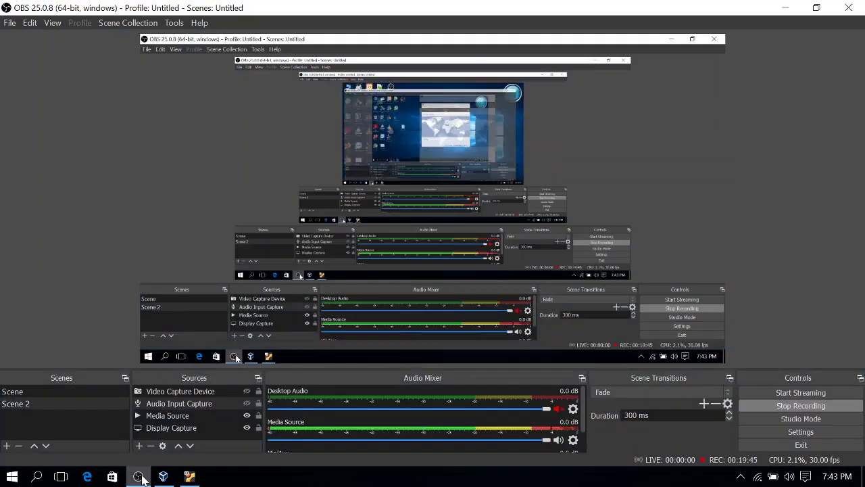
left_click(246, 403)
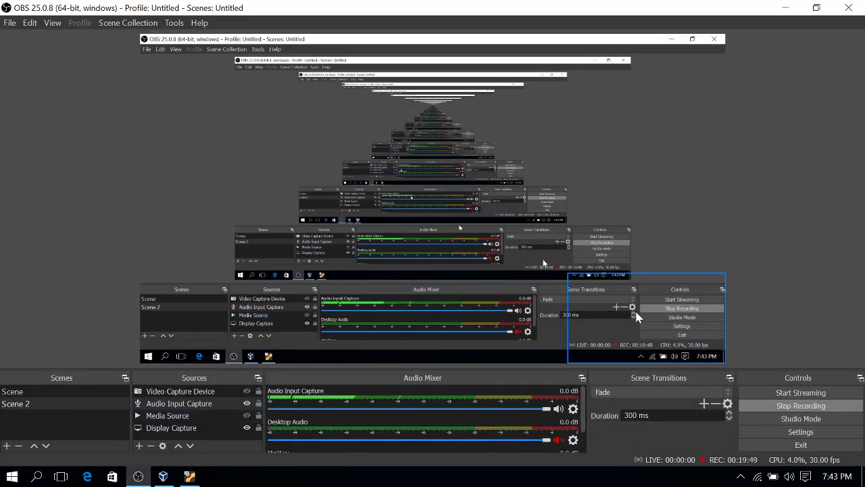
left_click(784, 8)
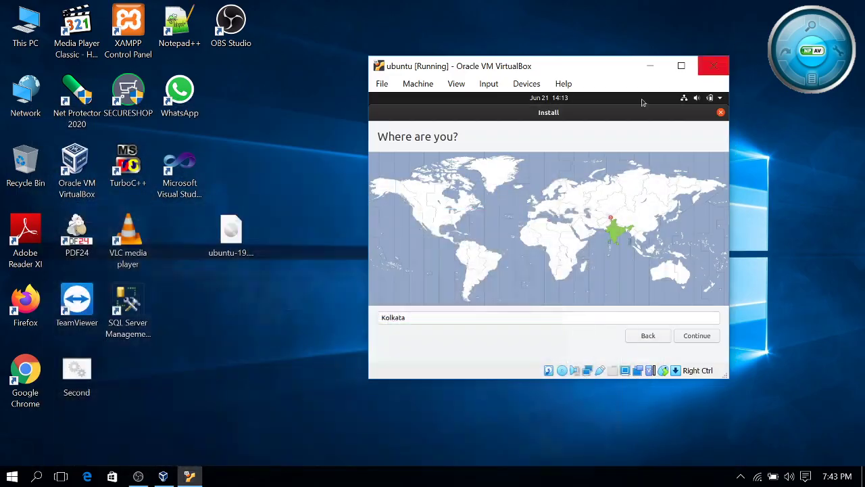
left_click(617, 234)
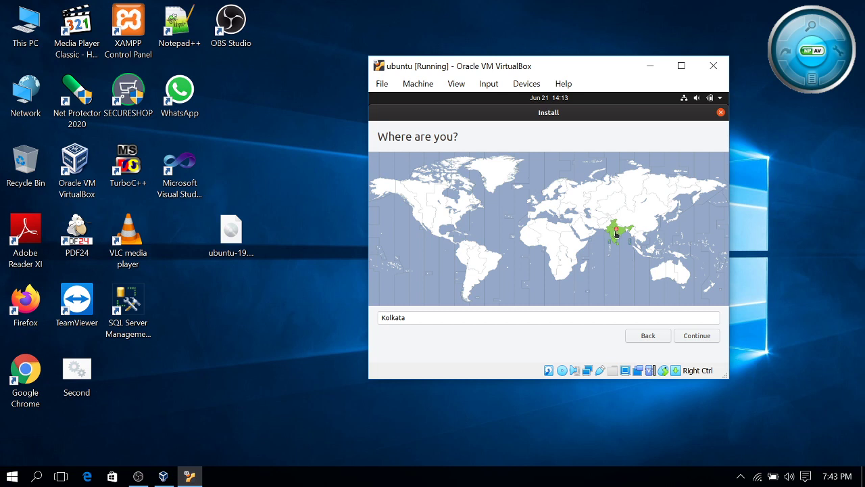
Advance to the Who are you? page and enter the user's name and the account password
left_click(692, 337)
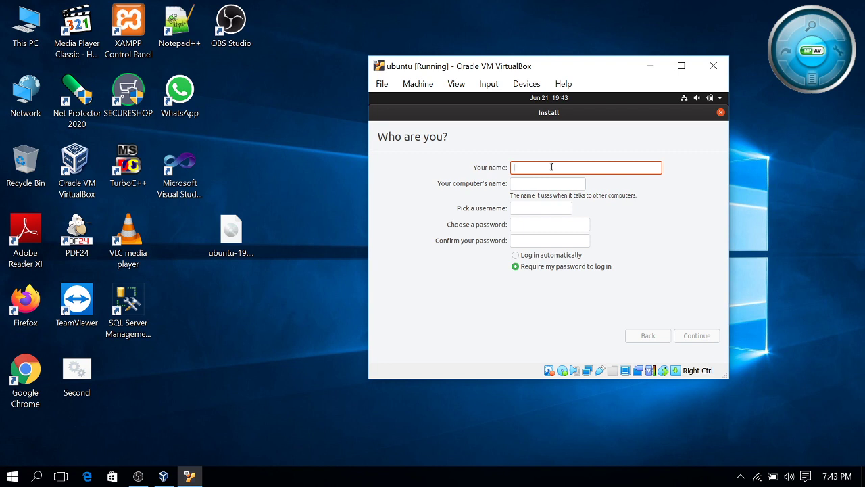
type("sam")
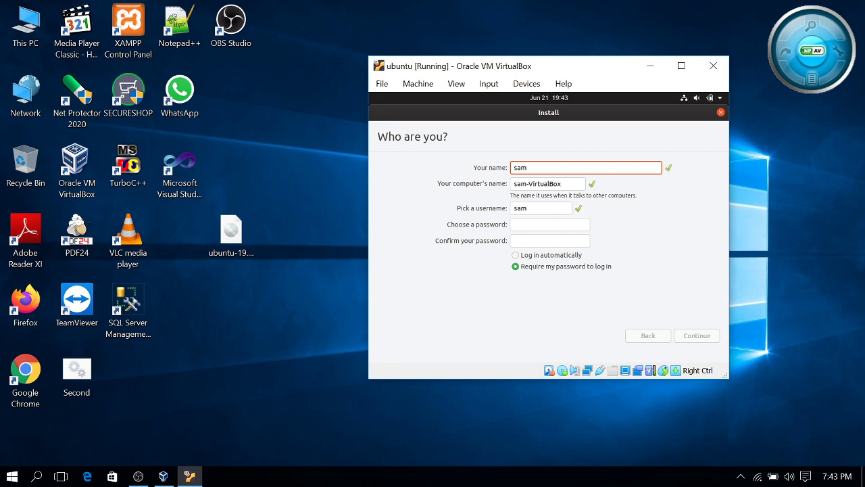
left_click(555, 226)
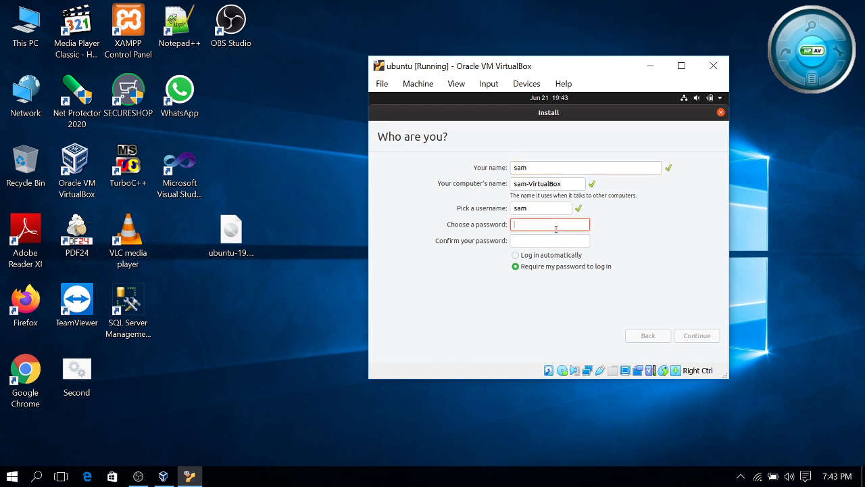
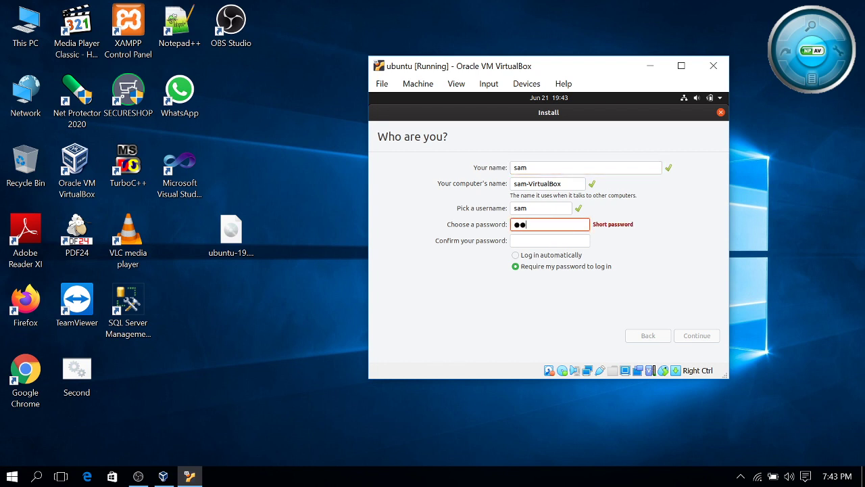
Re-enter the password in Confirm your password and submit the account details
left_click(566, 244)
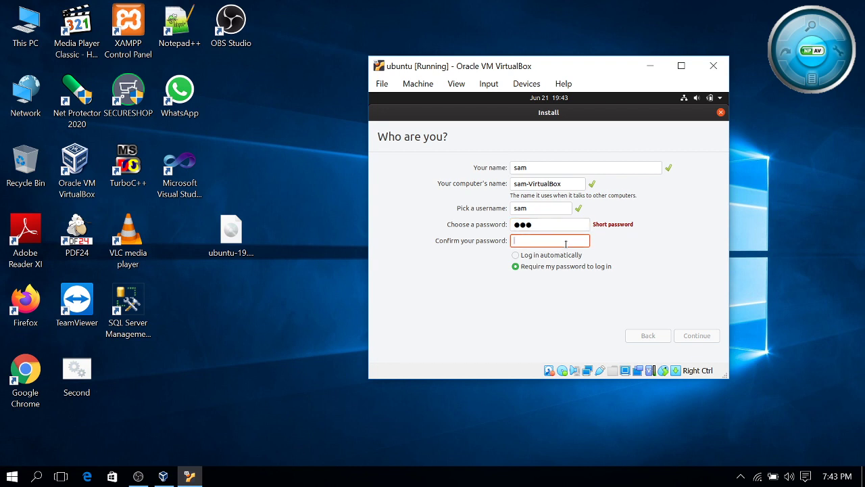
left_click(696, 335)
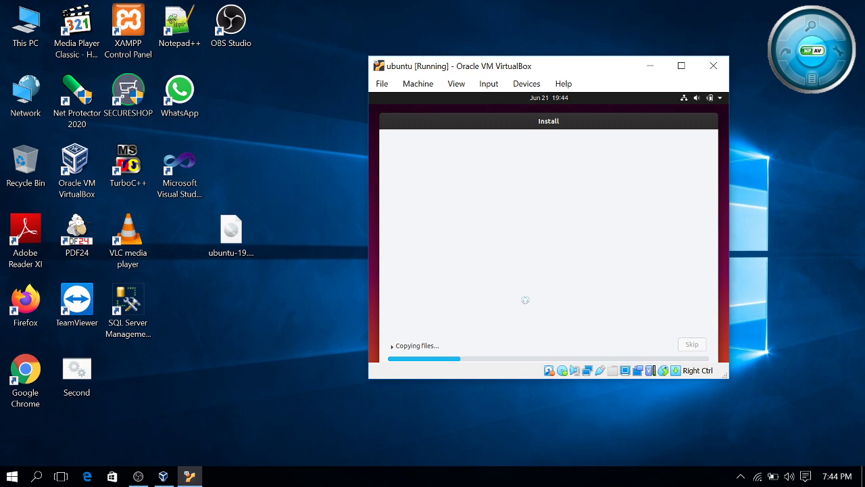
Maximize the VirtualBox window, restore it, and stretch it taller
left_click(681, 65)
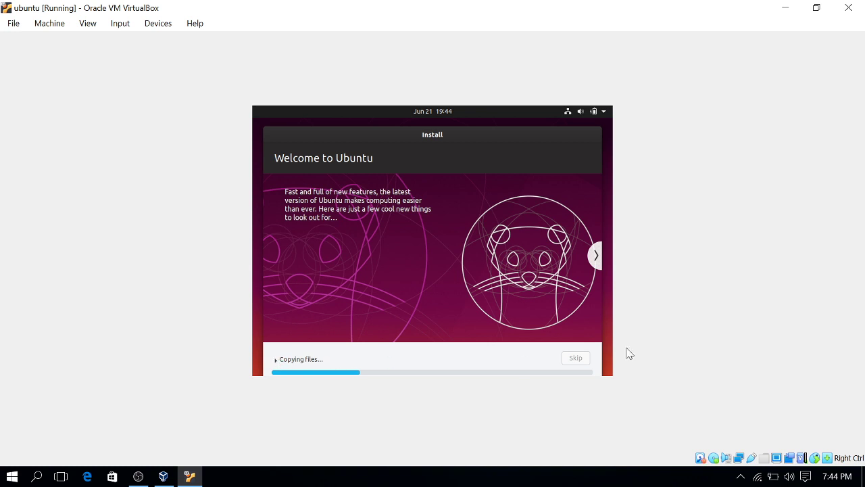
left_click(815, 10)
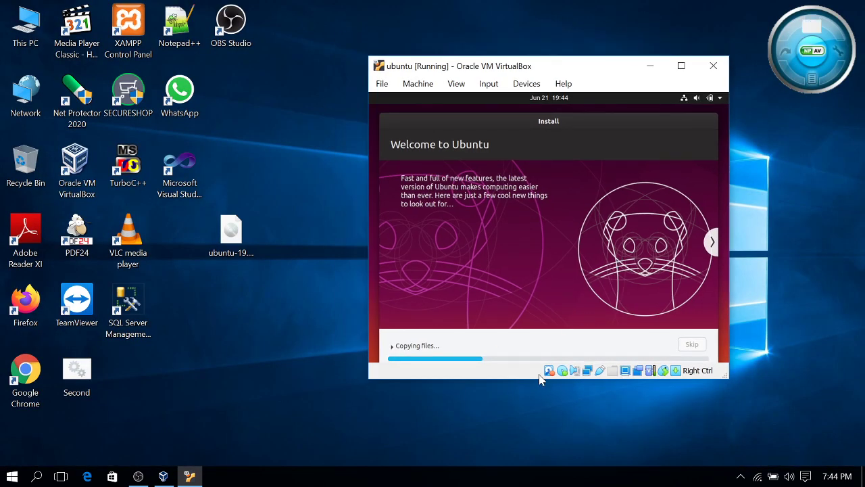
left_click_drag(539, 379, 541, 411)
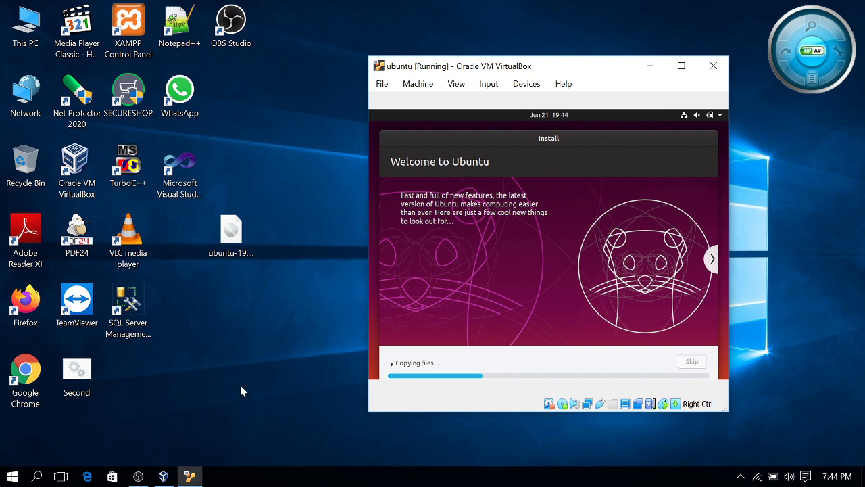
In OBS, hide Audio Input Capture, show Media Source, and minimize OBS
left_click(138, 476)
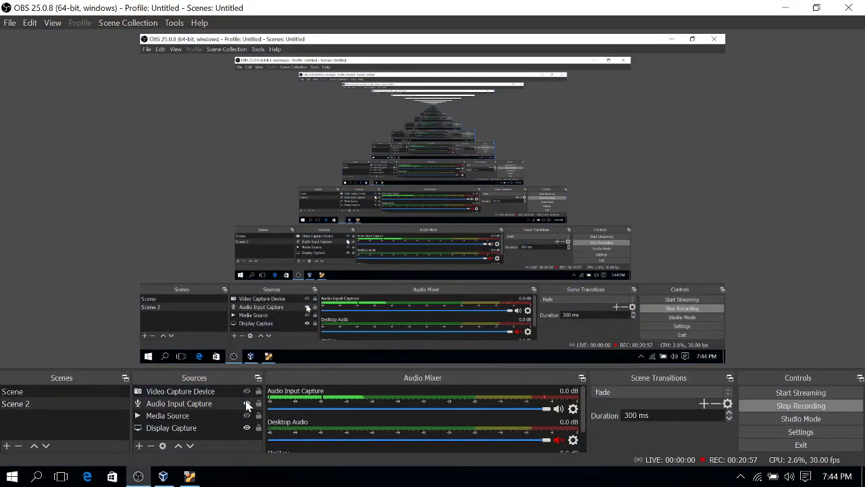
left_click(247, 403)
left_click(246, 415)
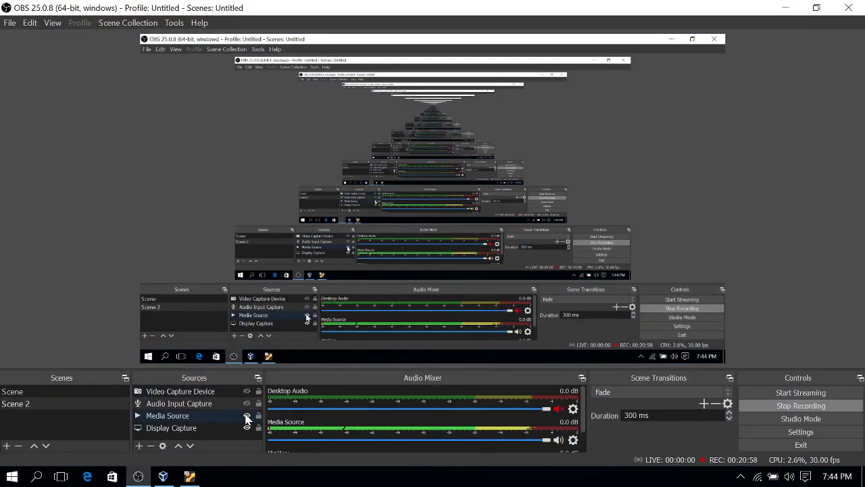
left_click(785, 8)
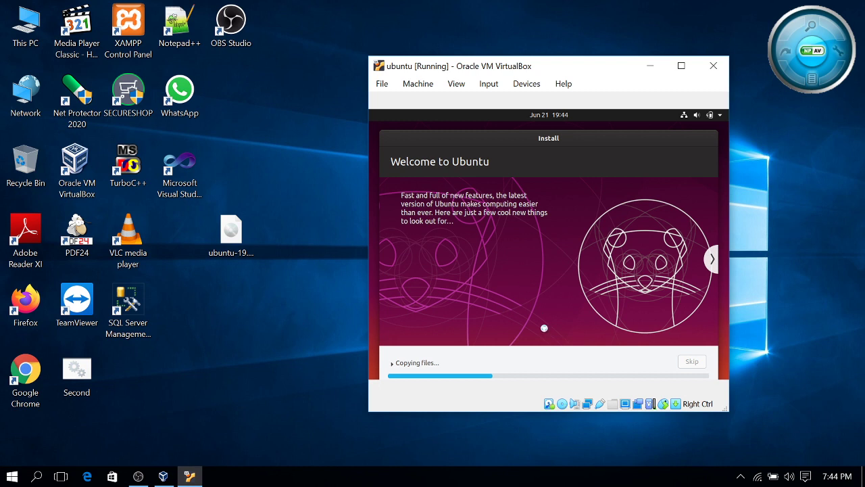
Stretch the VirtualBox window, move it up and left, then maximize it
left_click_drag(545, 411, 546, 447)
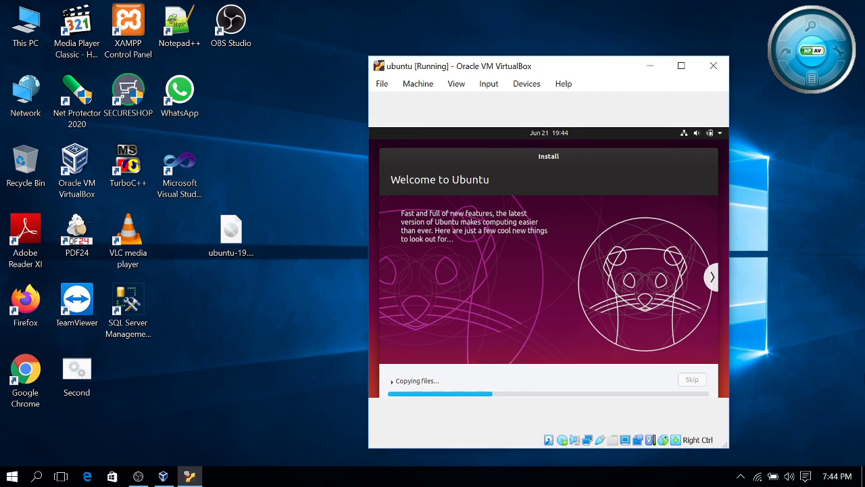
left_click_drag(588, 69, 566, 42)
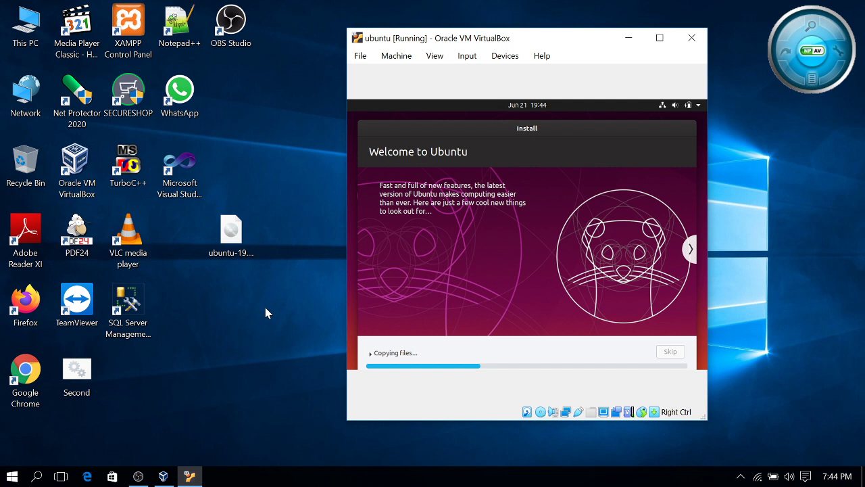
left_click(660, 38)
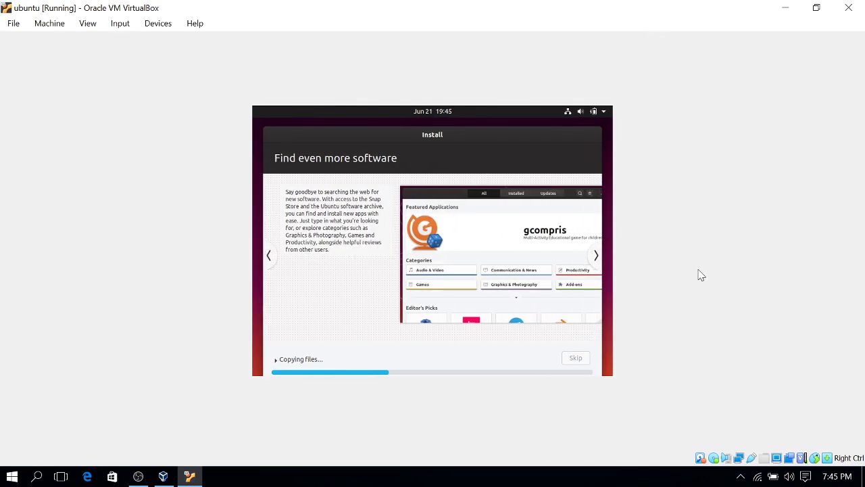
Toggle OBS between hidden and shown from the taskbar, leaving it in front
left_click(140, 477)
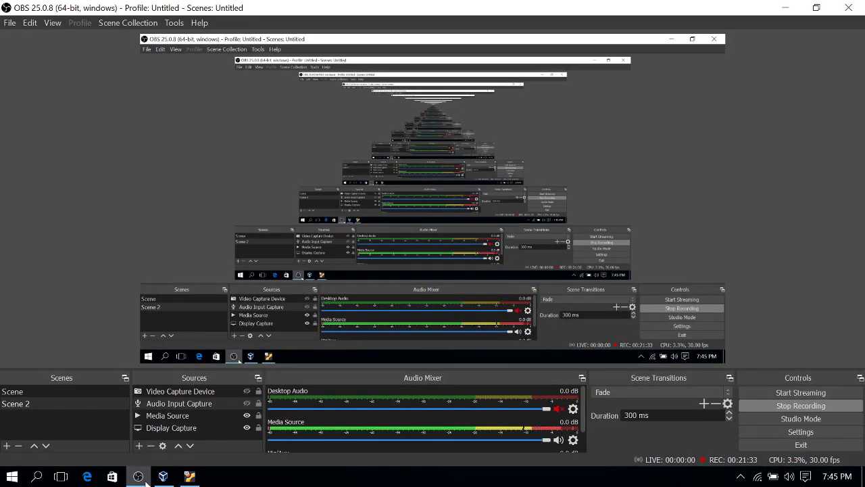
left_click(140, 477)
left_click(145, 482)
left_click(145, 482)
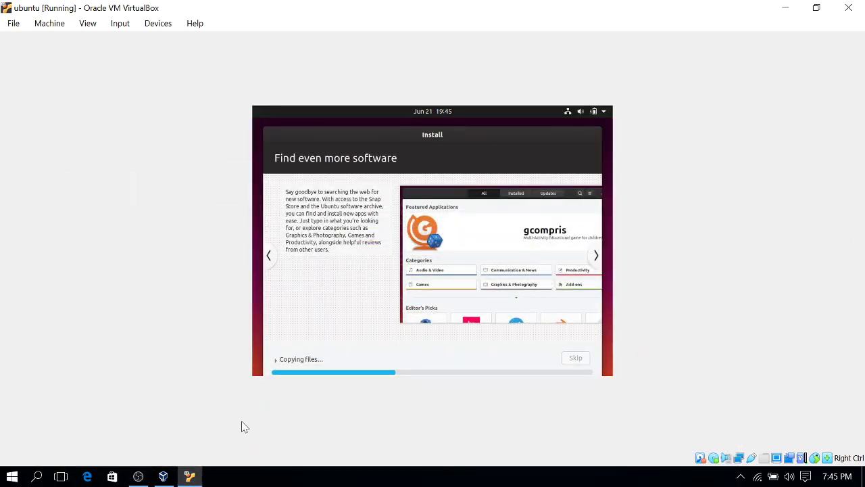
left_click(138, 477)
Hide OBS while the installer copies files to the Take your music with you slide, then restore OBS
left_click(138, 477)
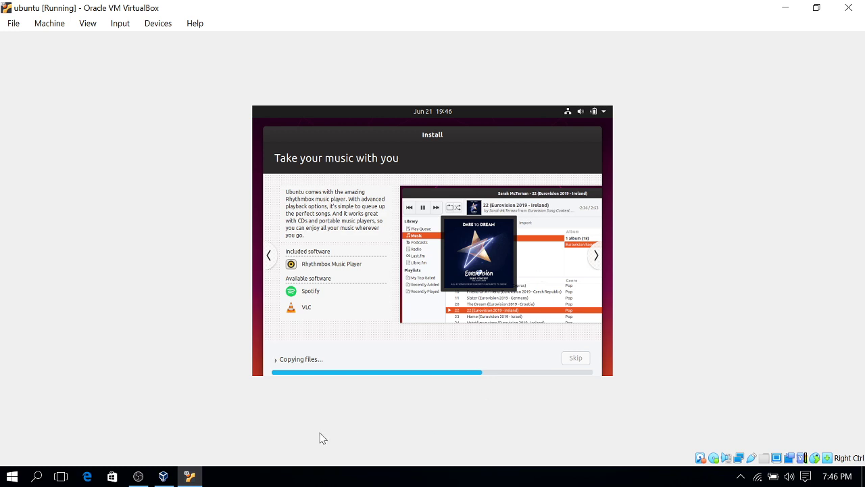
left_click(138, 477)
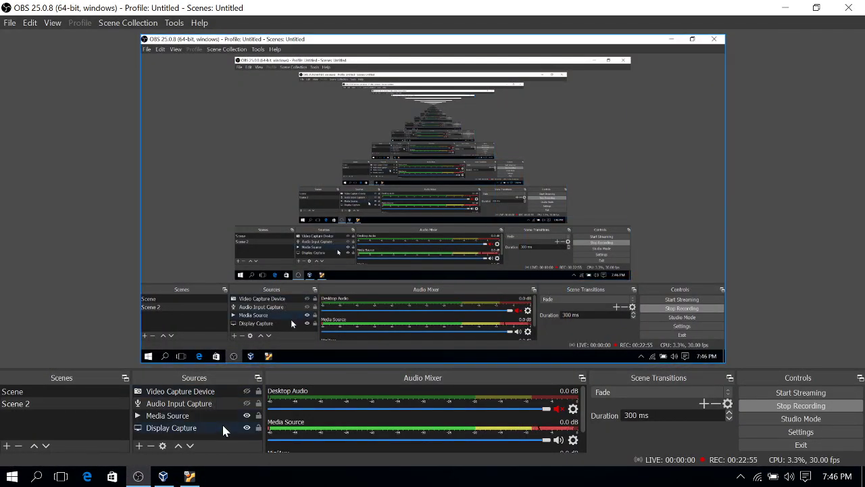
Minimize OBS until the installer is downloading language packs with 1:35 left, then restore OBS
left_click(782, 7)
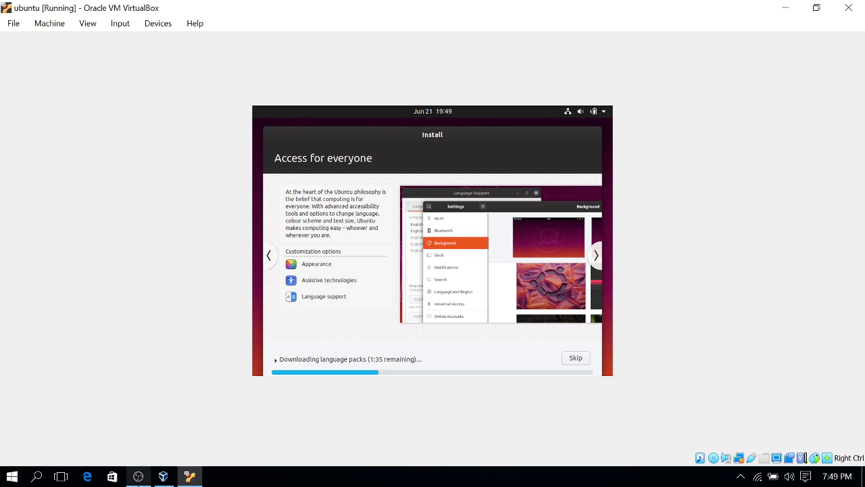
left_click(138, 477)
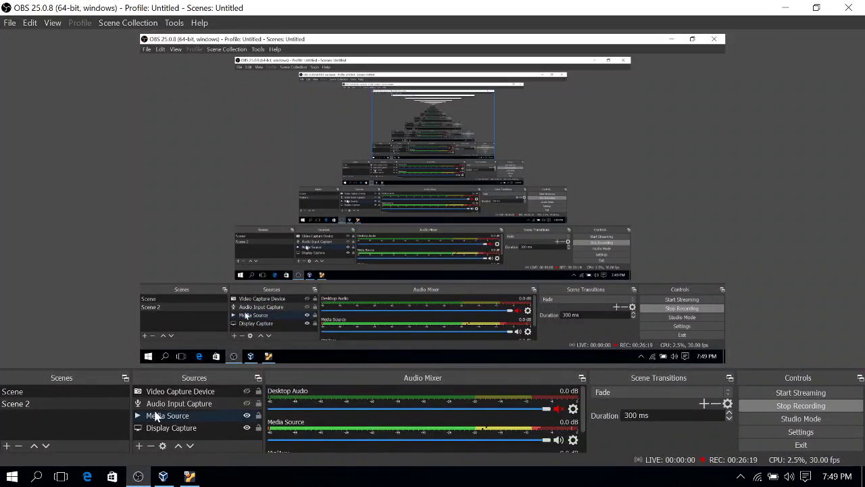
Select and deselect the Display Capture source, then minimize OBS to show the installer
left_click(147, 427)
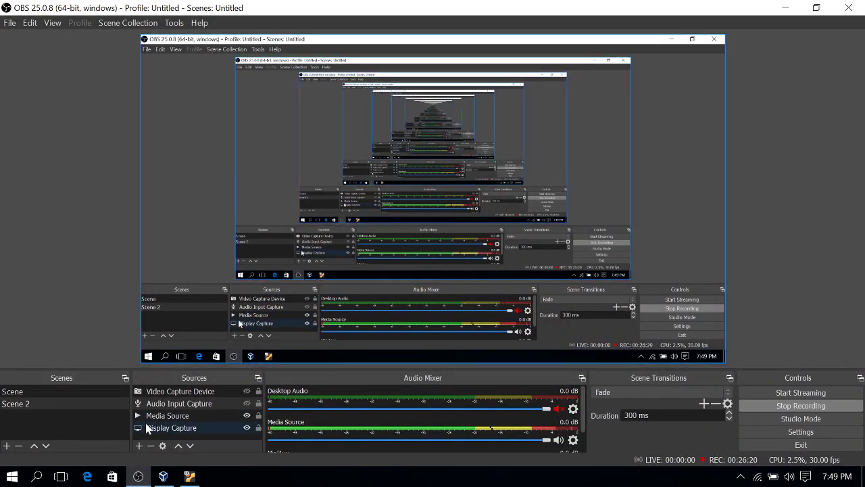
left_click(197, 421, "ctrl")
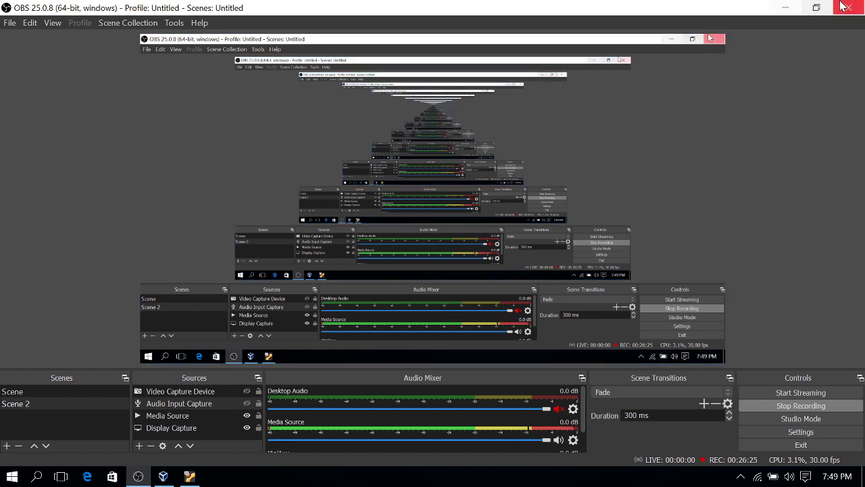
left_click(783, 7)
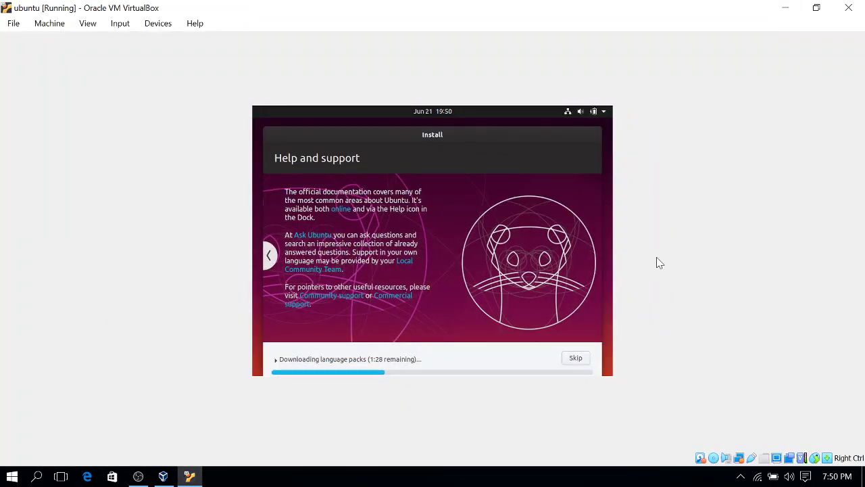
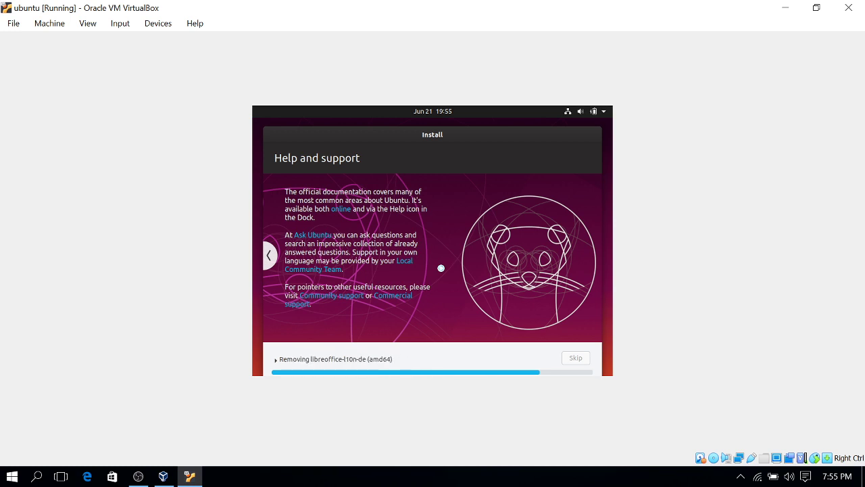
Page the installer slideshow back six slides to the first Welcome to Ubuntu slide
left_click(269, 256)
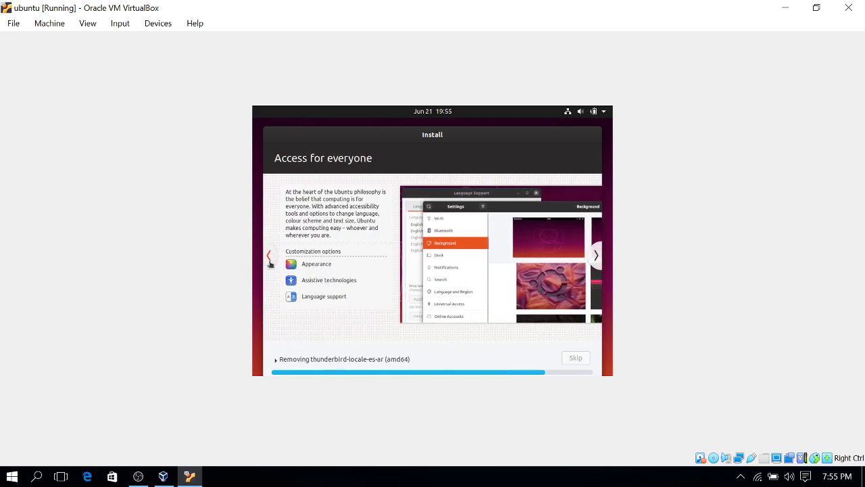
left_click(269, 262)
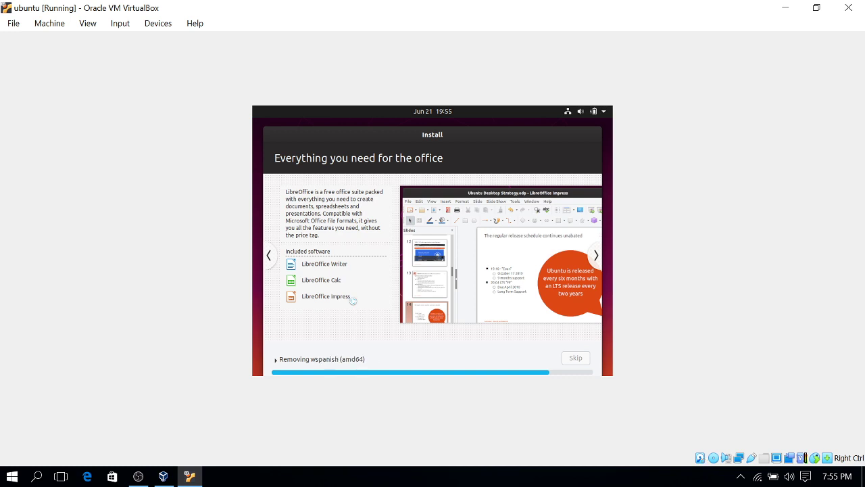
left_click(269, 255)
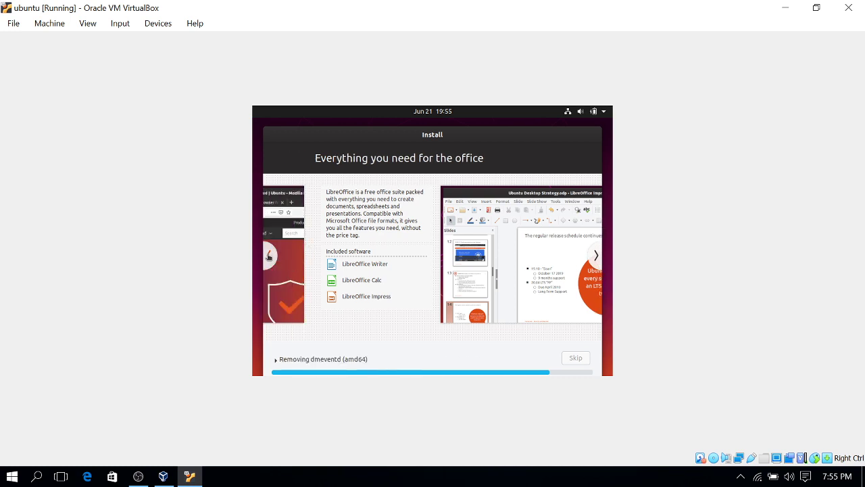
left_click(268, 256)
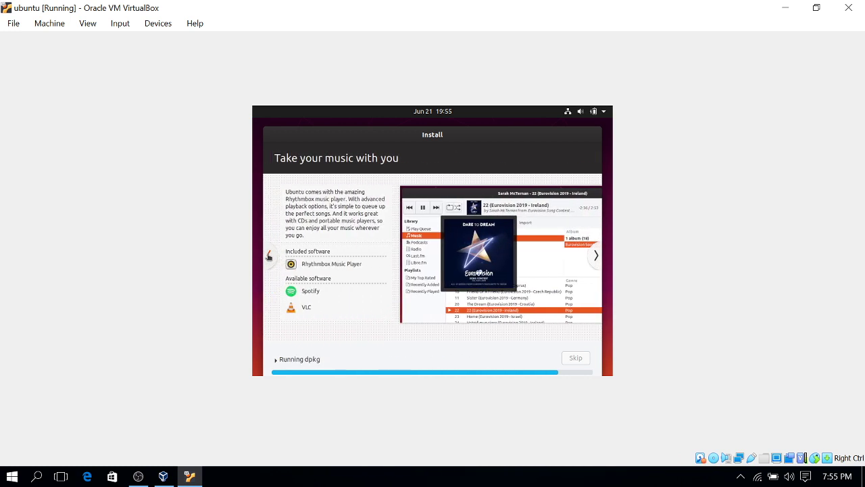
left_click(268, 255)
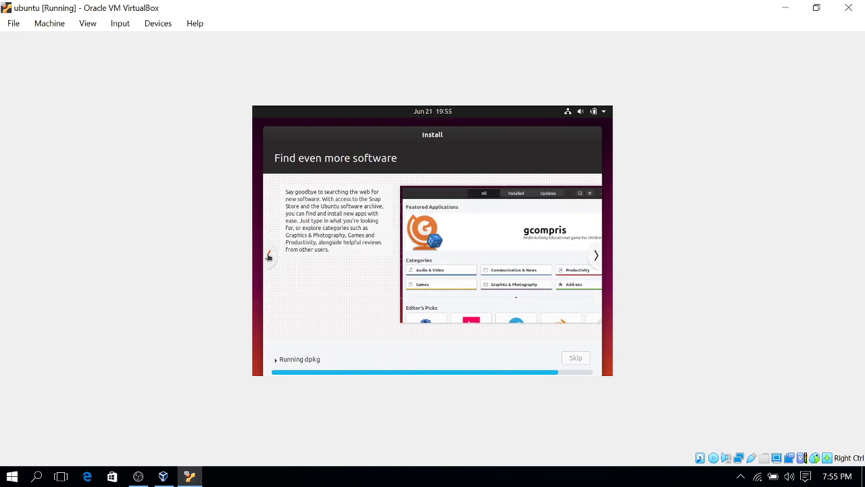
left_click(268, 255)
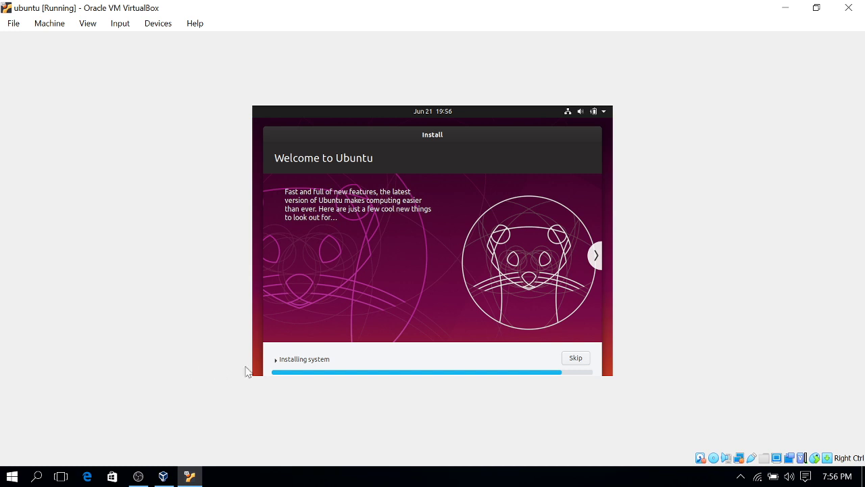
Expand the detailed terminal log beneath the Downloading packages status text
left_click(274, 363)
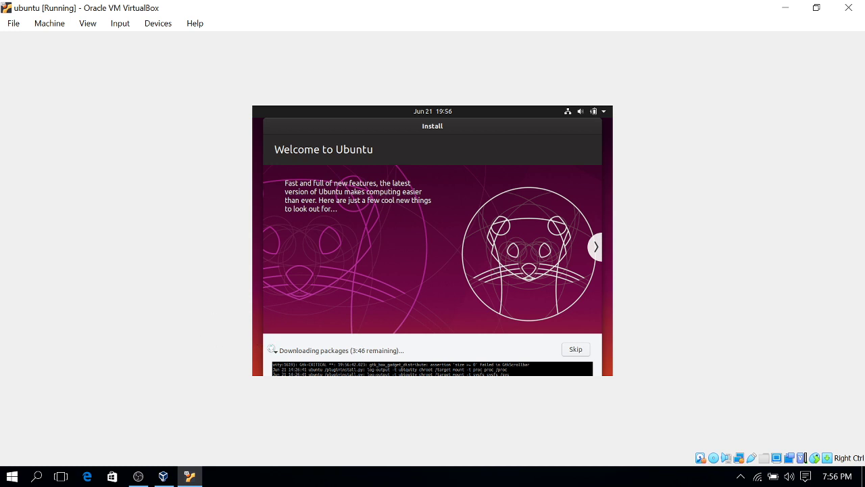
Collapse the terminal log so only the downloading-packages progress bar remains
left_click(276, 352)
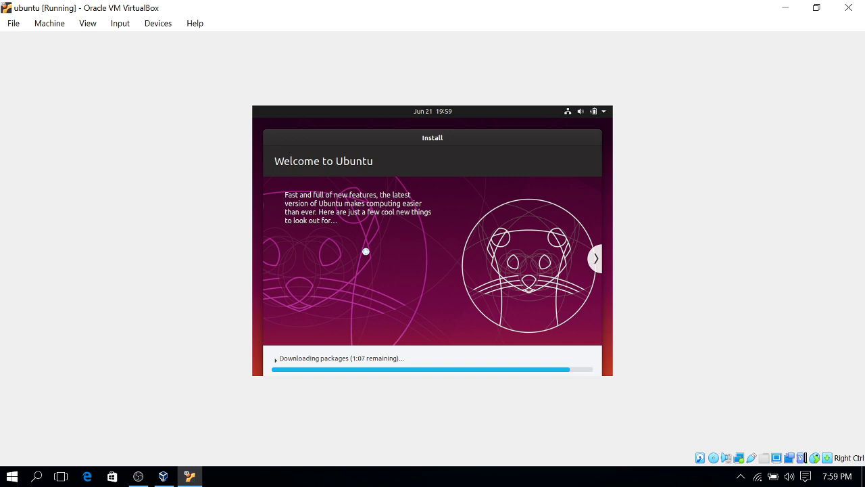
Check the running ubuntu VM in VirtualBox Manager, minimize it, and switch to OBS Studio
left_click(162, 477)
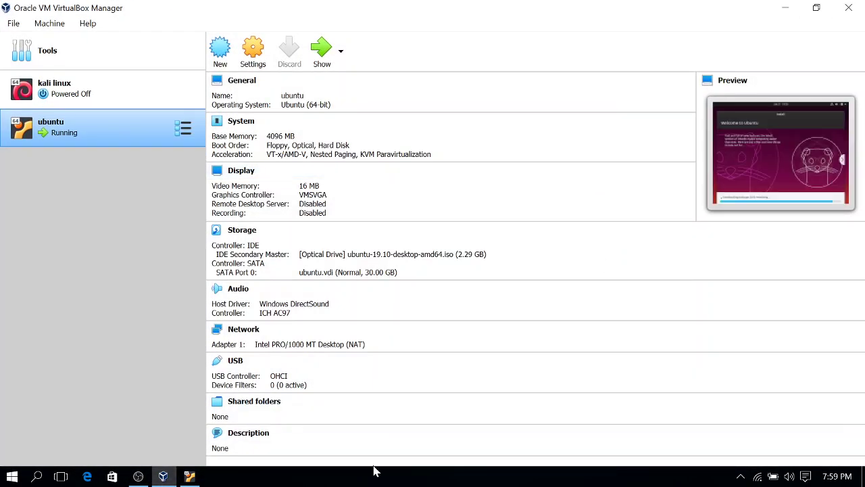
left_click(165, 479)
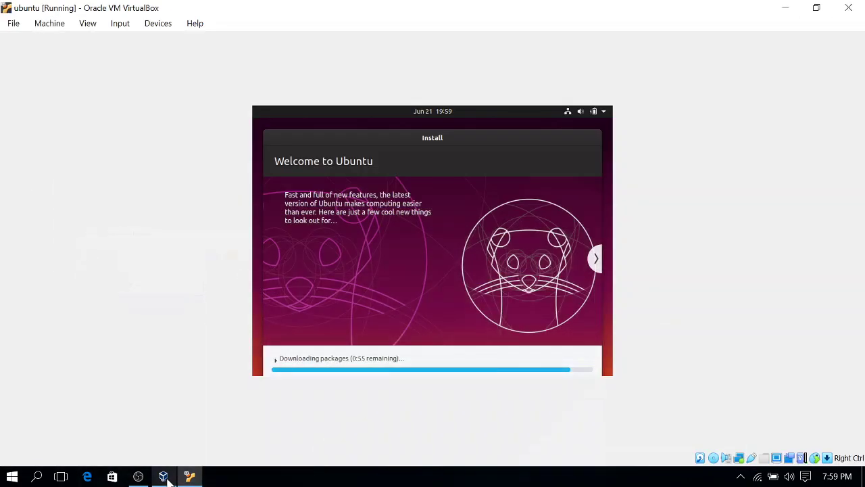
mouse_move(191, 478)
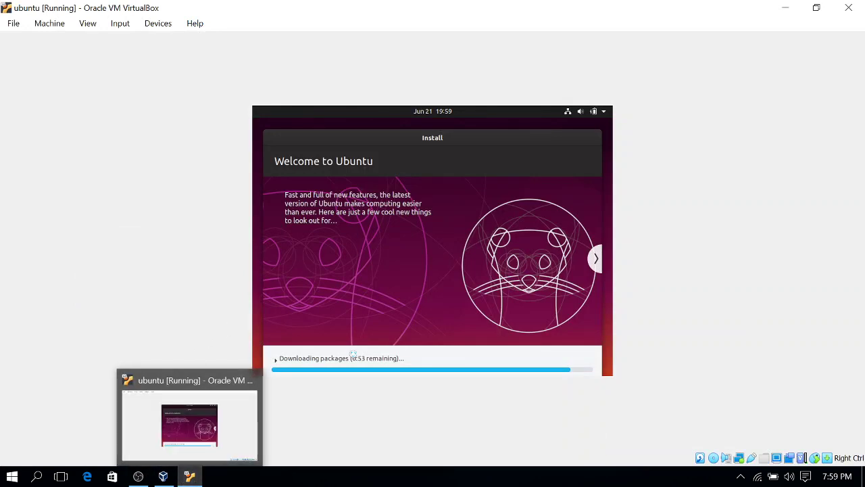
left_click(138, 476)
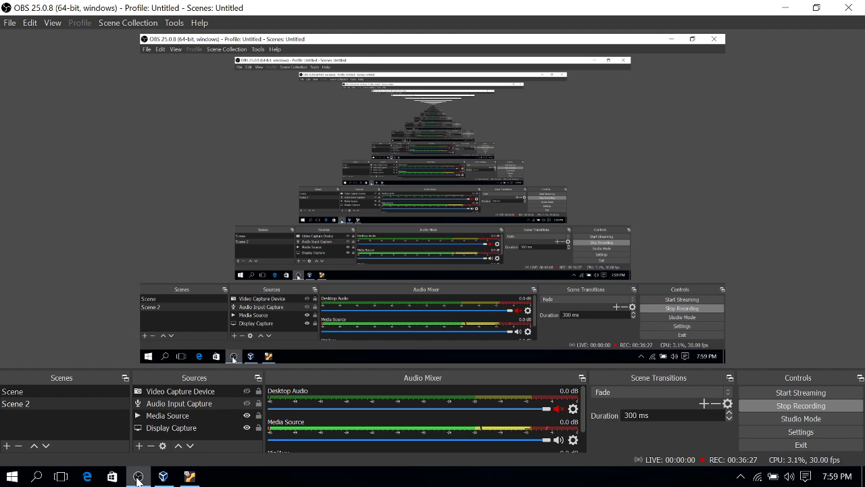
Return to the ubuntu VM window and wait for the Installation Complete restart prompt
left_click(138, 477)
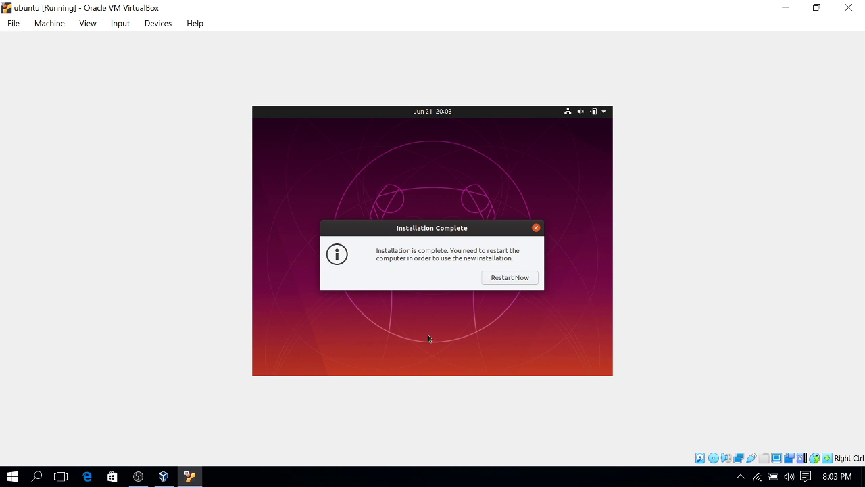
left_click(138, 476)
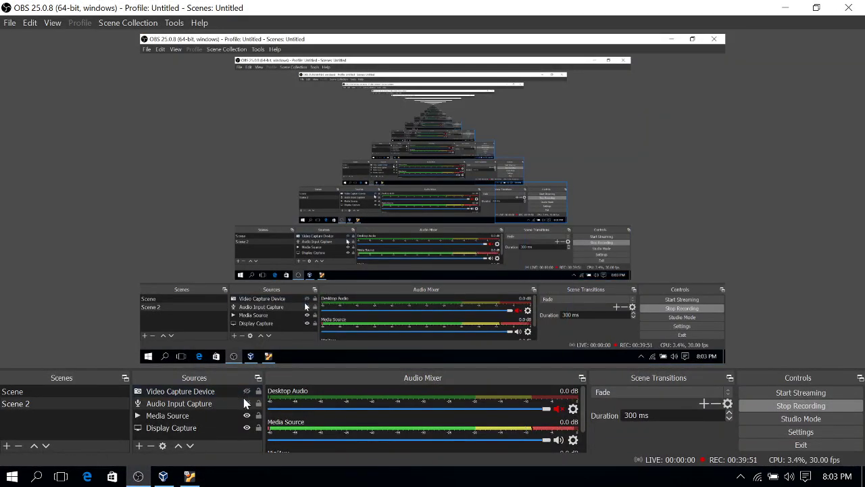
left_click(247, 403)
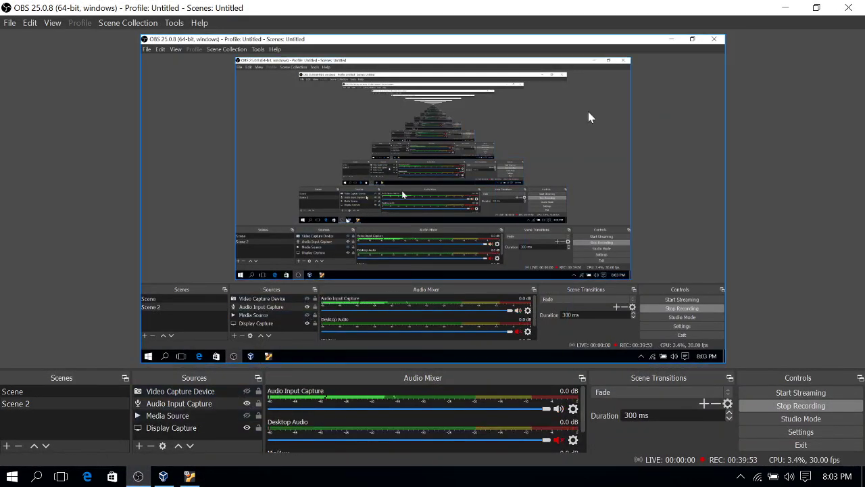
left_click(785, 8)
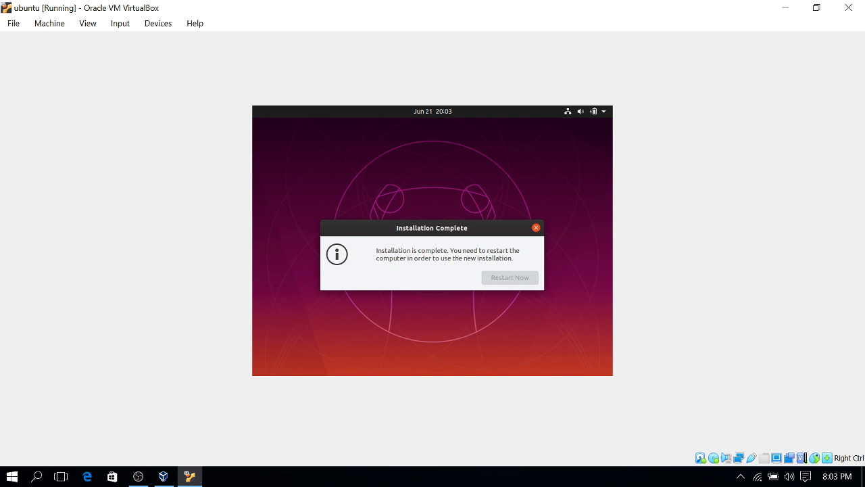
Switch between the desktop, VirtualBox Manager and the running ubuntu VM window
left_click(791, 7)
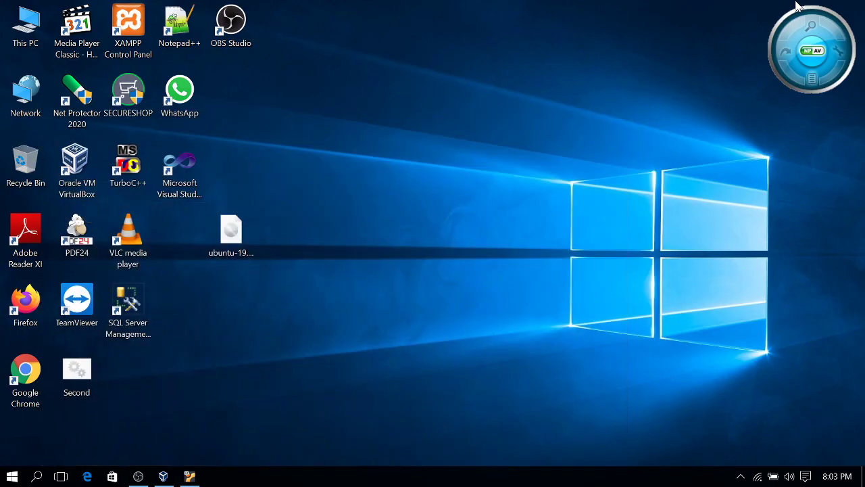
left_click(188, 477)
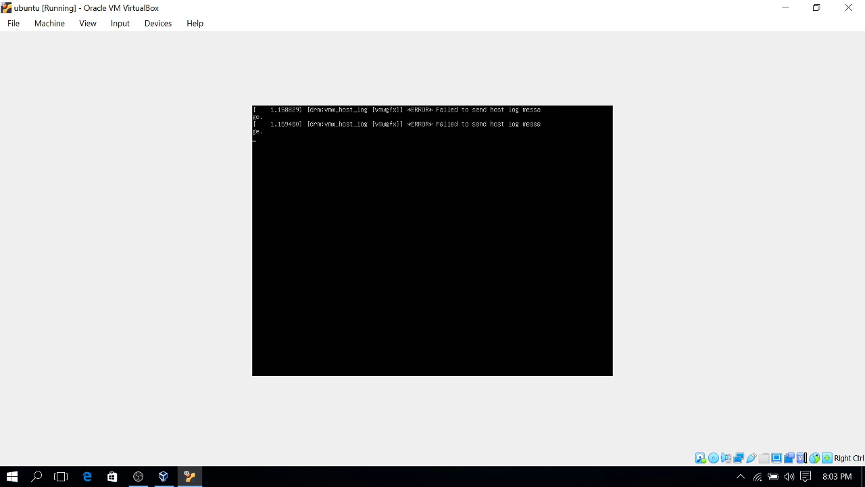
left_click(163, 477)
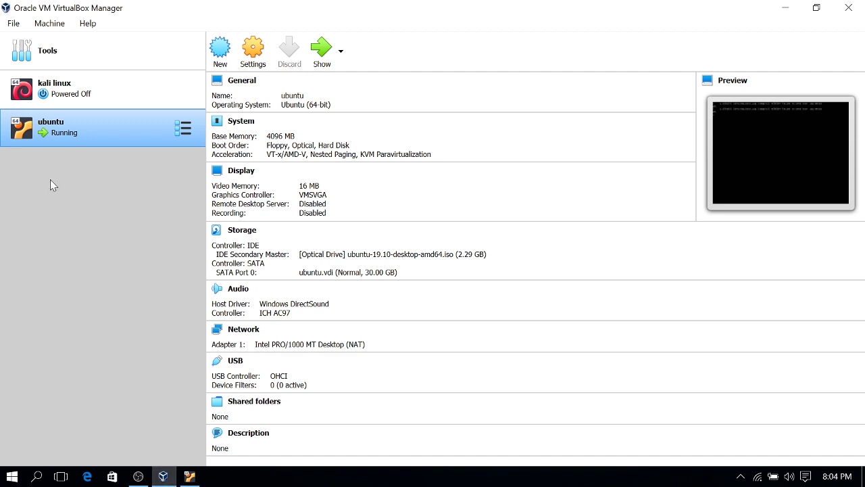
left_click(165, 476)
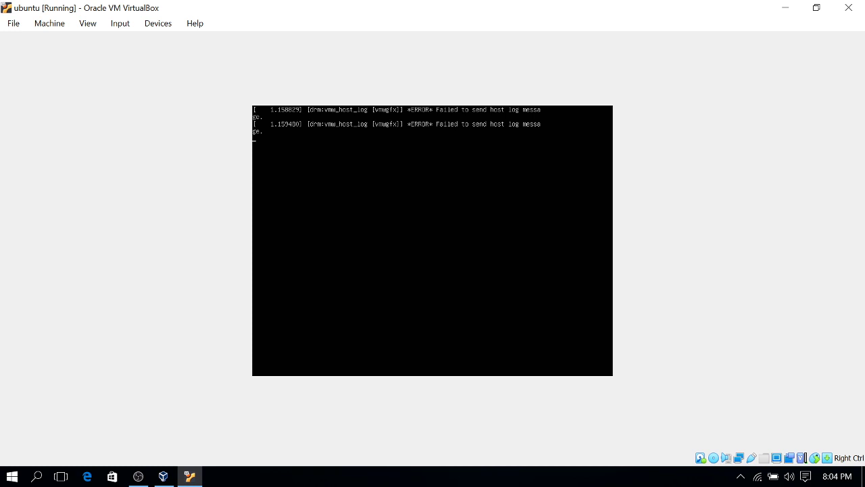
Hide the Audio Input Capture source in OBS, then return to the ubuntu VM
left_click(141, 476)
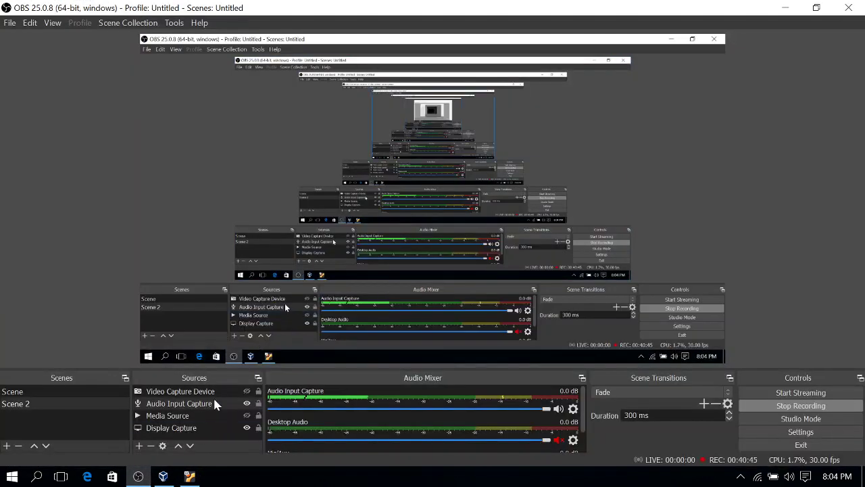
left_click(246, 403)
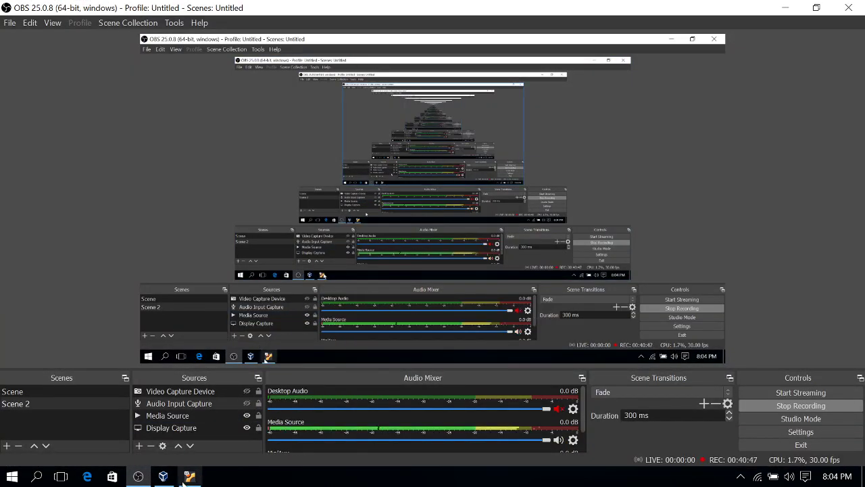
left_click(188, 477)
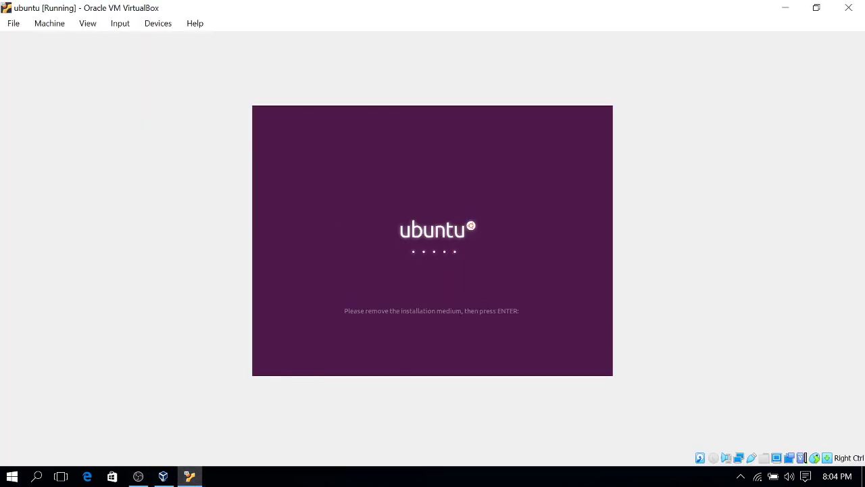
Reboot past the remove-medium prompt, close the VirtualBoxVM.exe memory error, and minimize OBS
key("Return")
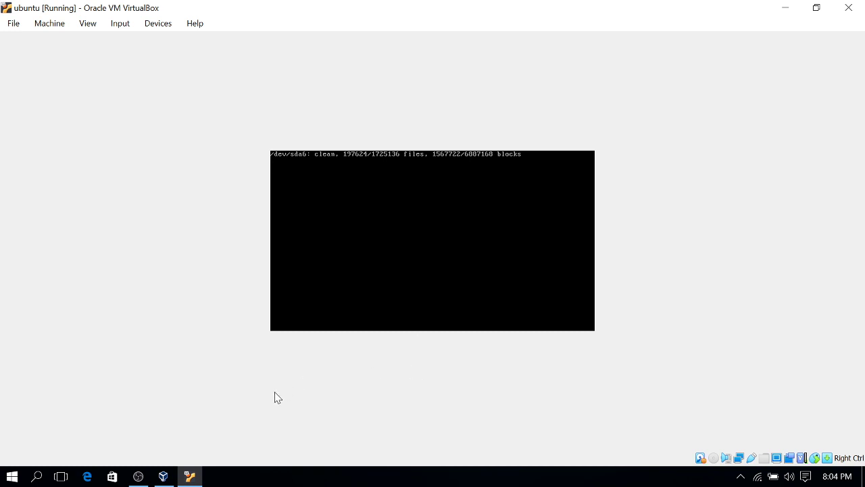
mouse_move(184, 479)
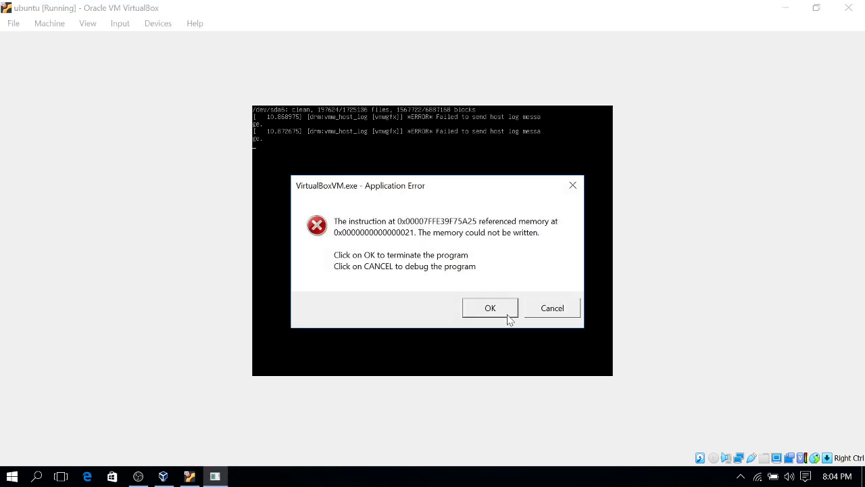
left_click(508, 311)
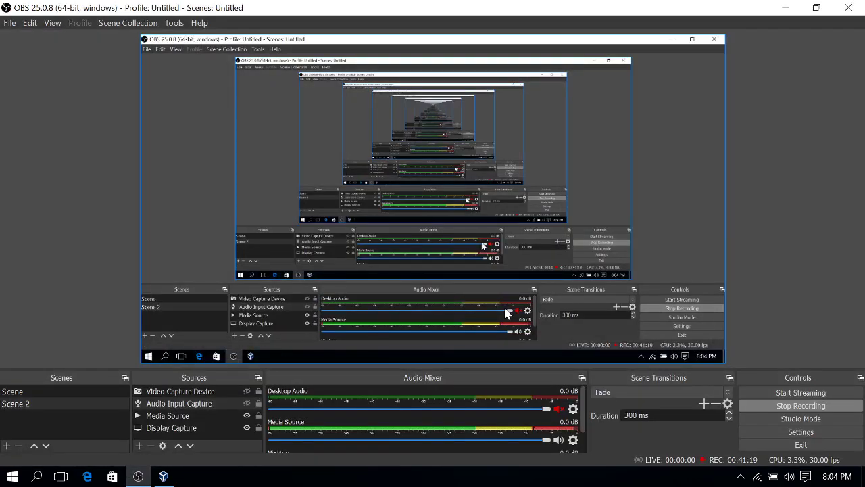
left_click(785, 8)
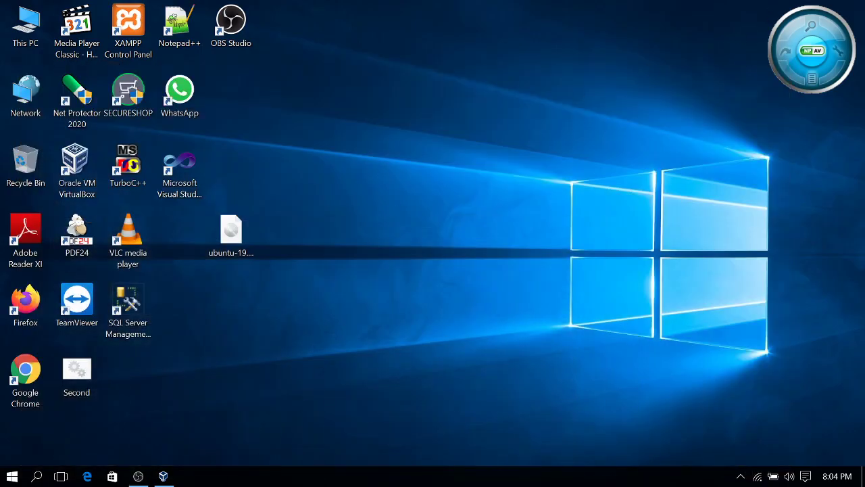
Restart the ubuntu VM without a start-up disk, maximize it, and boot the default GRUB entry
left_click(163, 476)
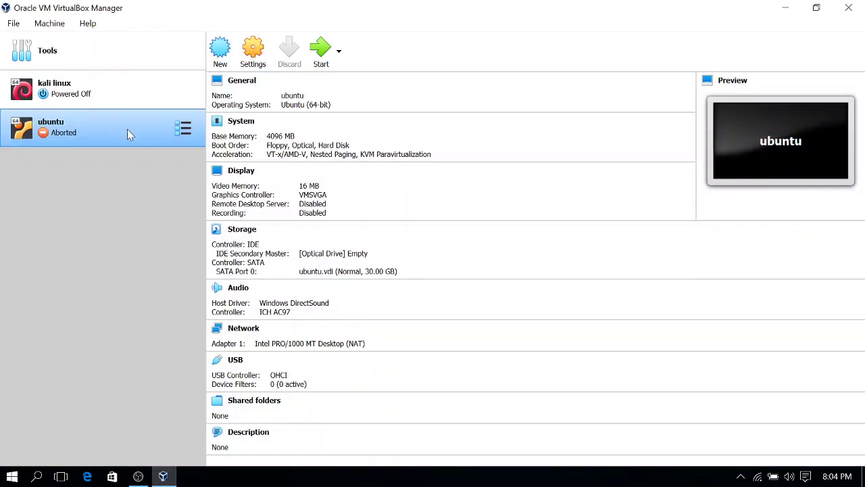
double_click(105, 130)
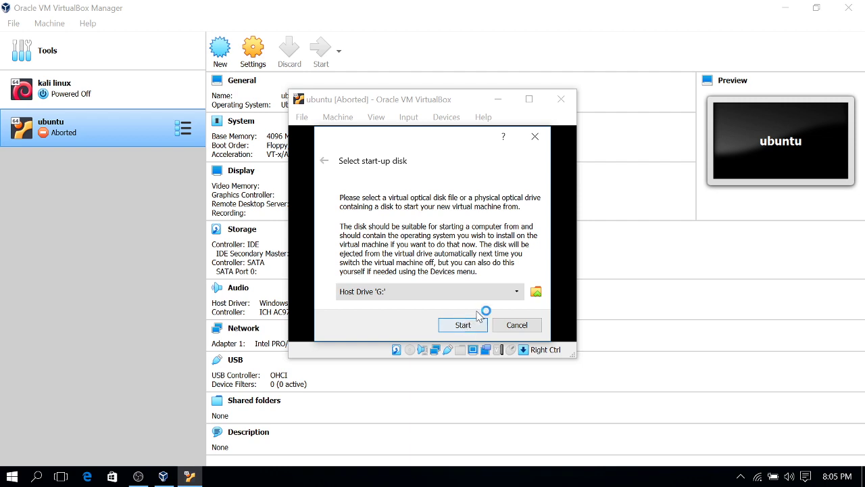
left_click(517, 325)
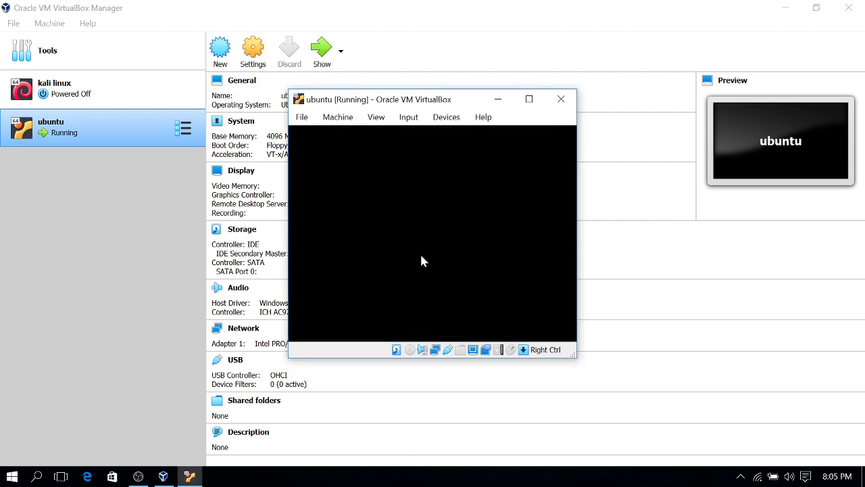
left_click(528, 99)
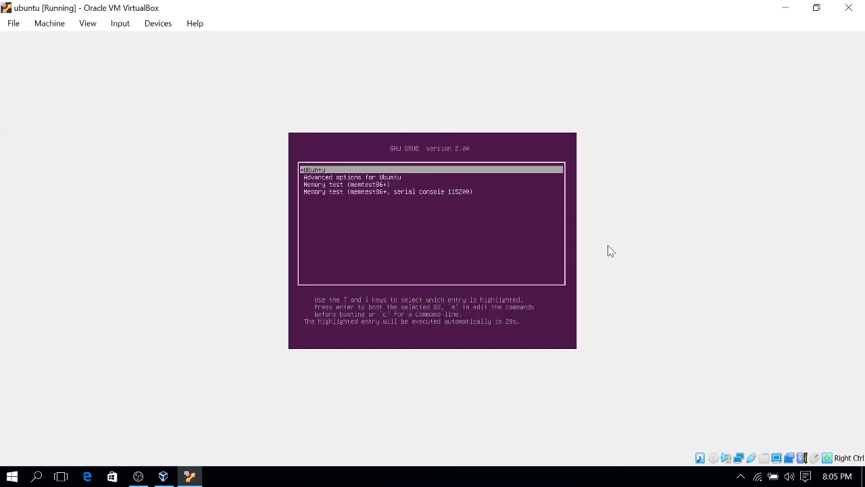
key("Return")
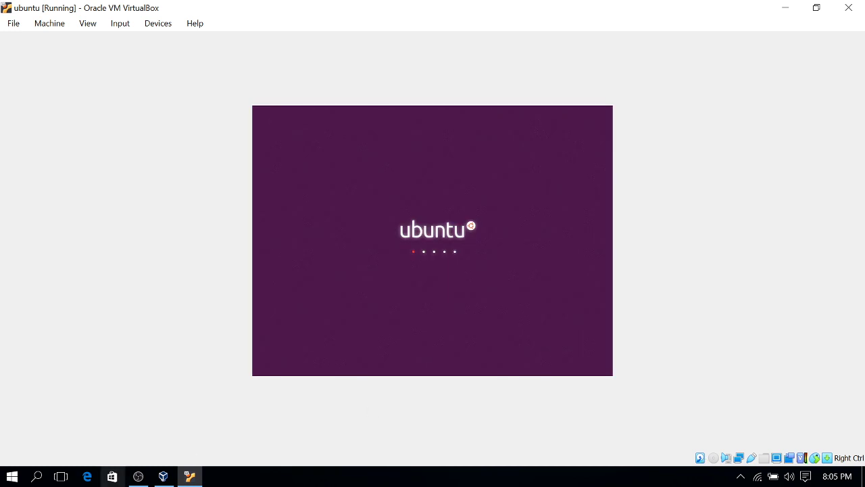
left_click(137, 476)
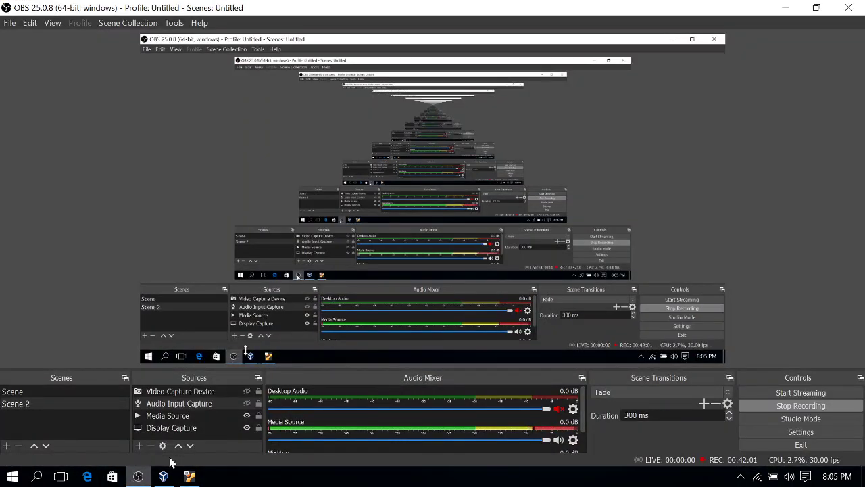
Return to the booting VM window and wait for the Ubuntu login screen
left_click(189, 477)
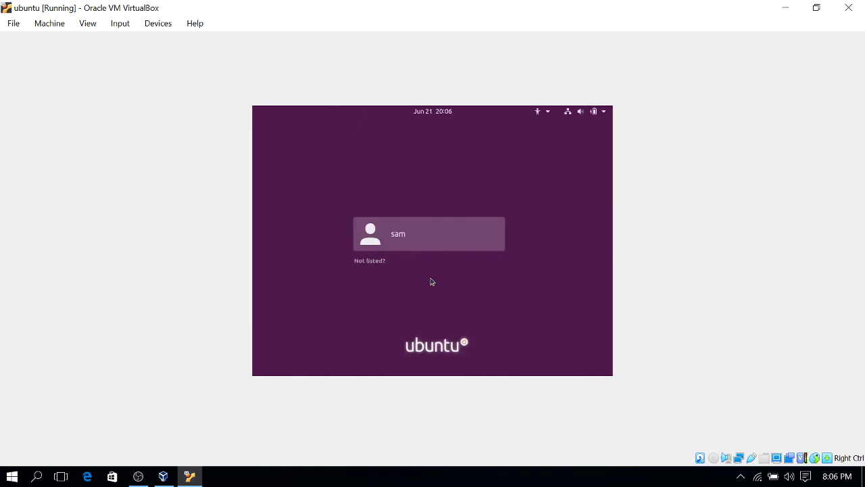
Minimize OBS, select the user account, and enter its password to log into Ubuntu
left_click(138, 477)
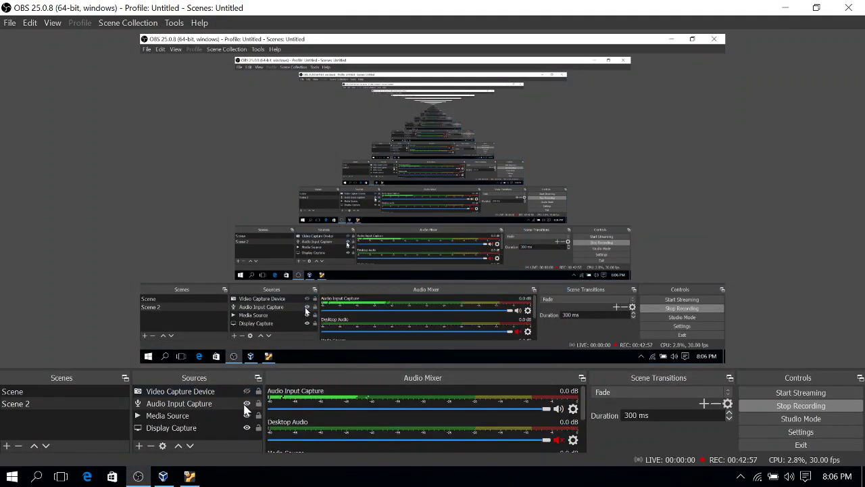
left_click(783, 7)
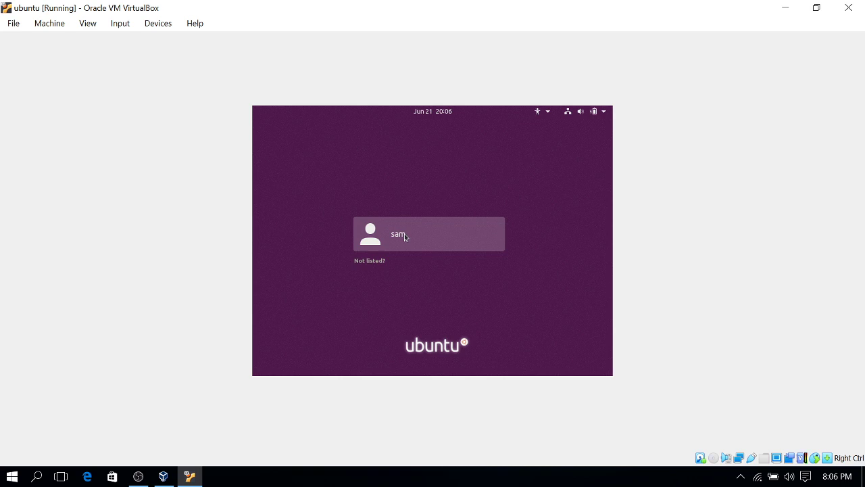
left_click(404, 233)
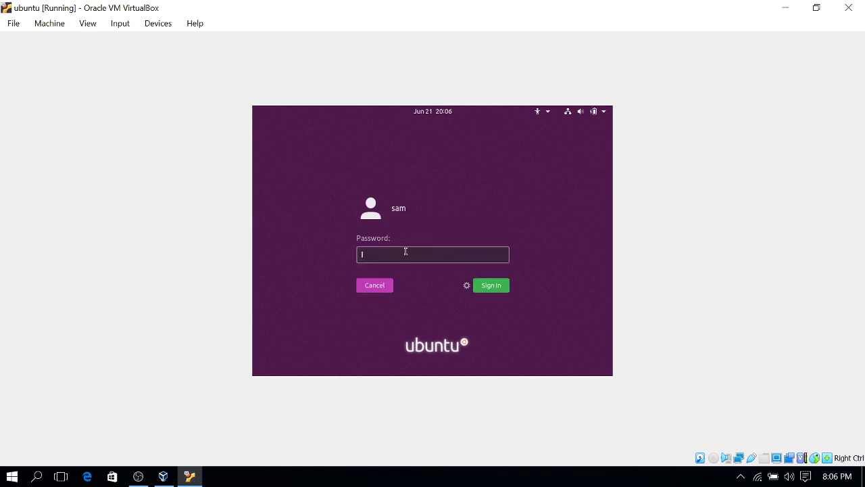
type("***")
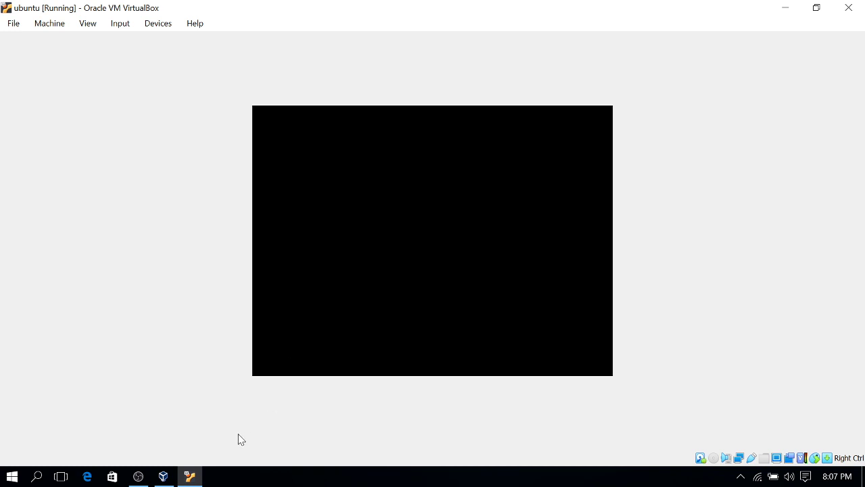
left_click(150, 478)
Complete the Welcome to Ubuntu wizard: skip Online Accounts, pass Help improve Ubuntu, click Done
left_click(149, 478)
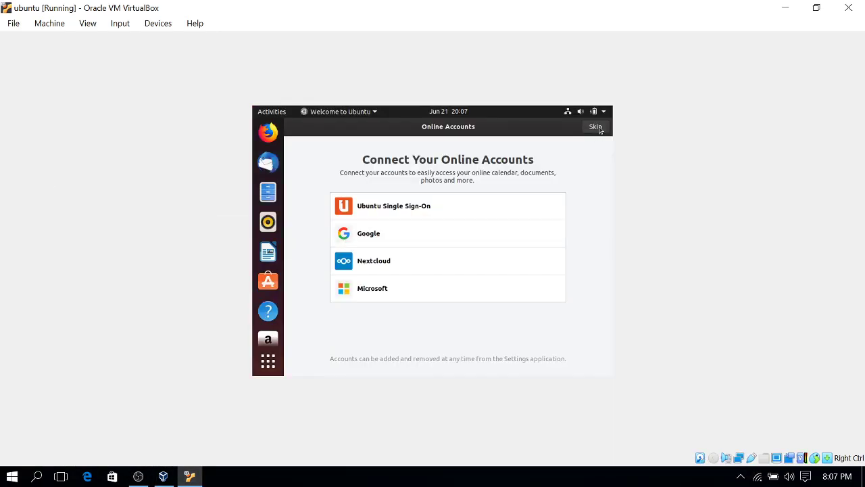
left_click(598, 128)
left_click(595, 127)
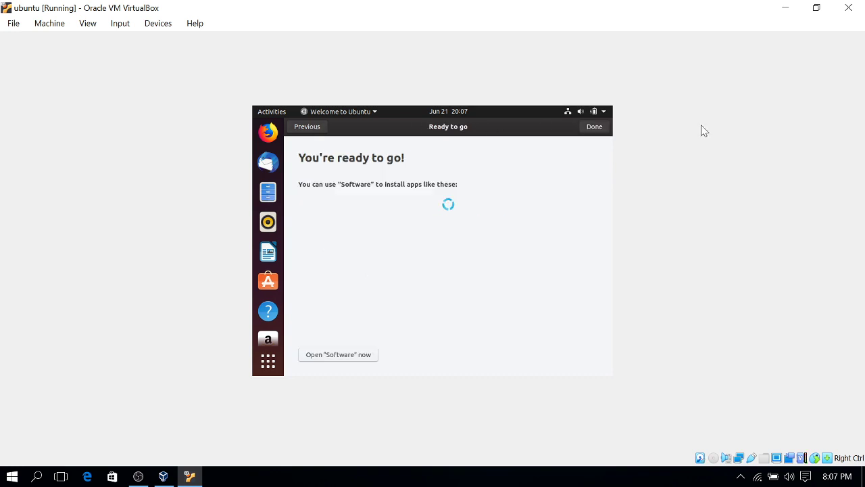
left_click(597, 128)
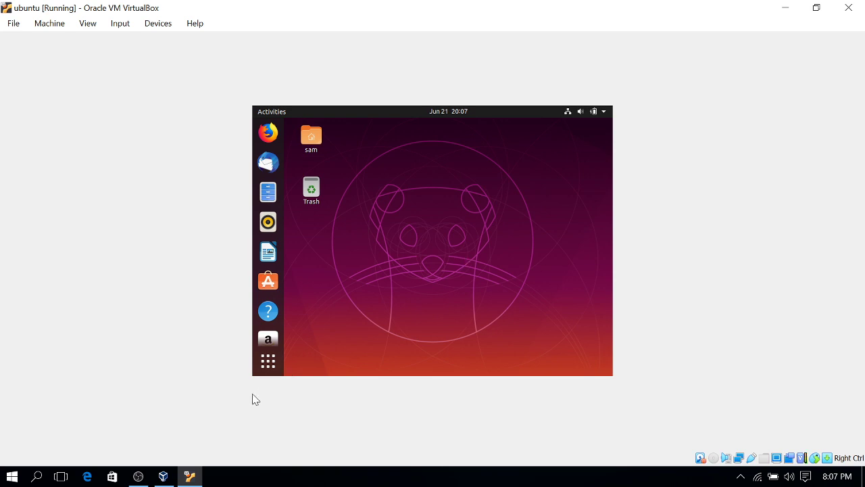
left_click(138, 481)
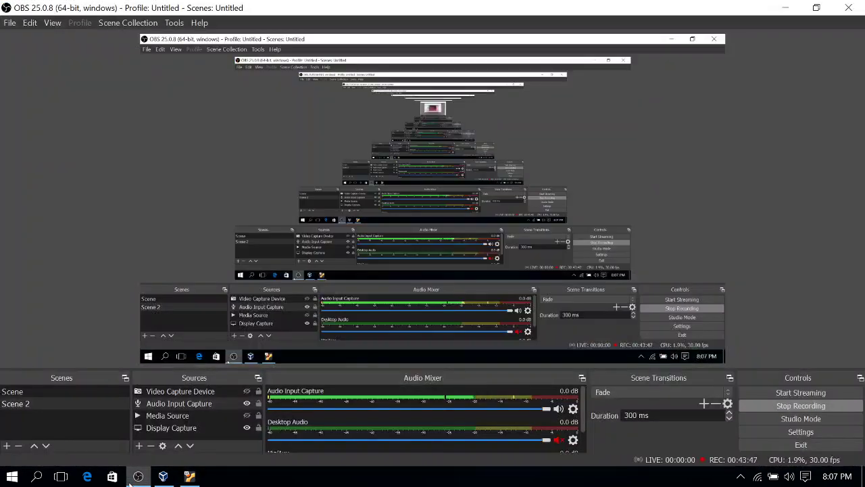
left_click(132, 481)
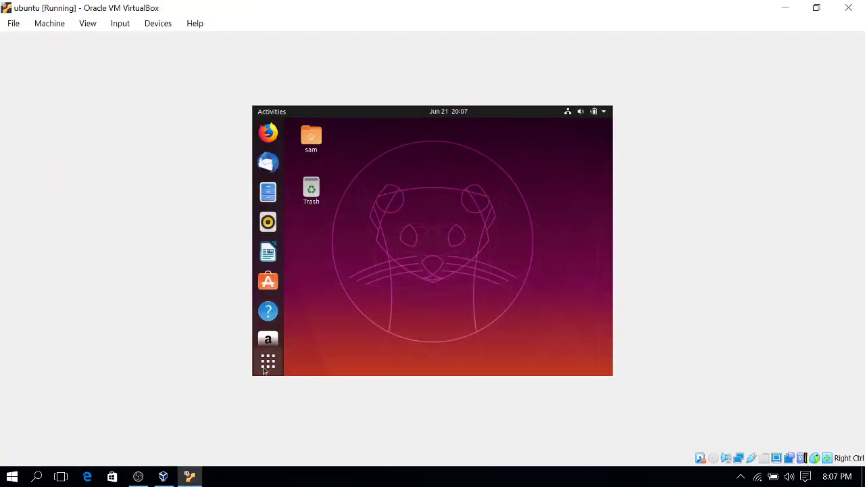
left_click(265, 365)
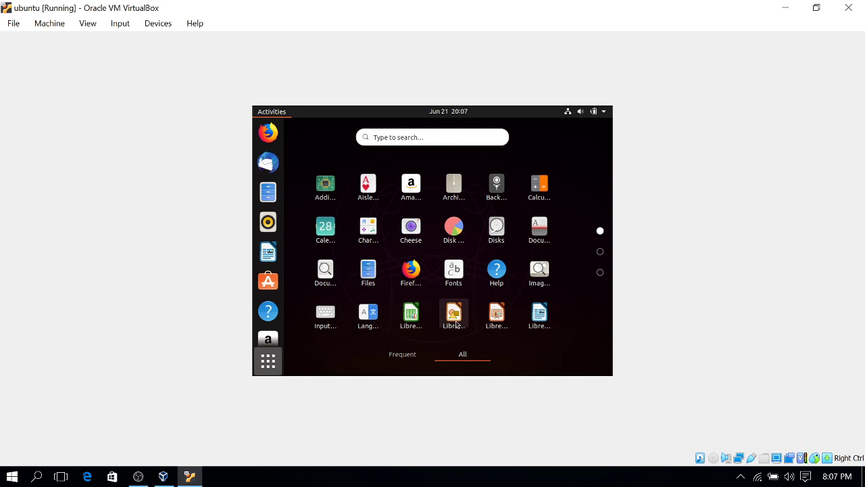
left_click(411, 327)
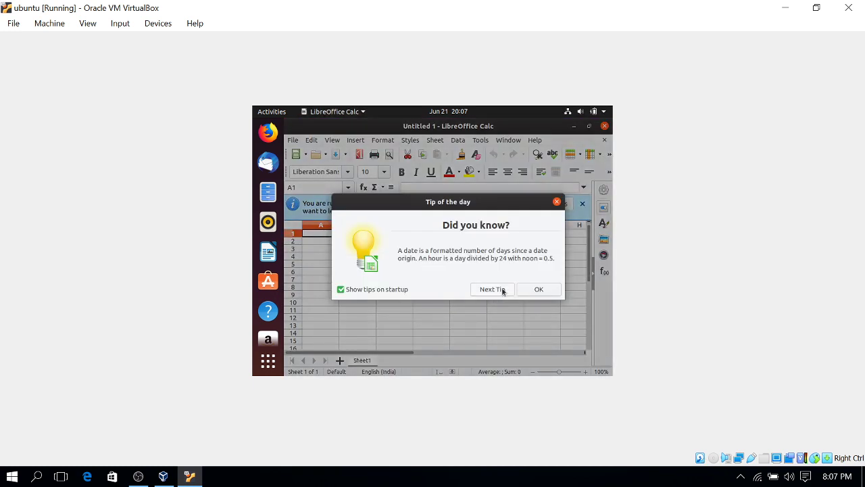
left_click(523, 292)
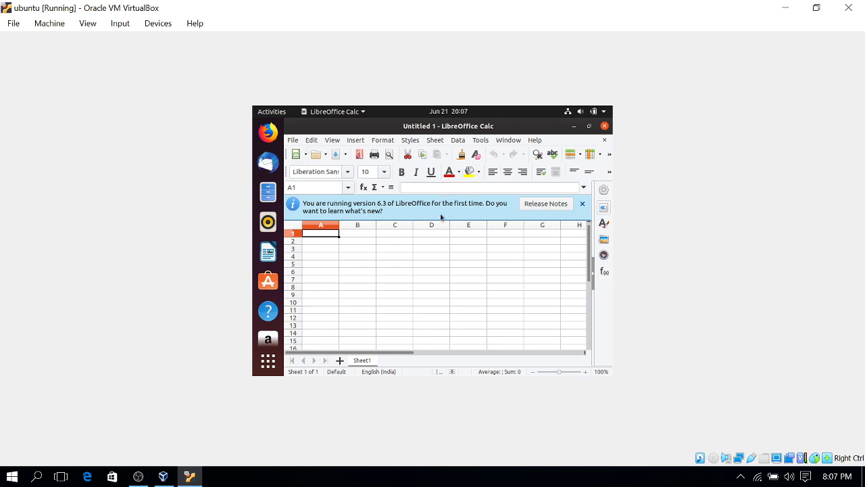
left_click(605, 127)
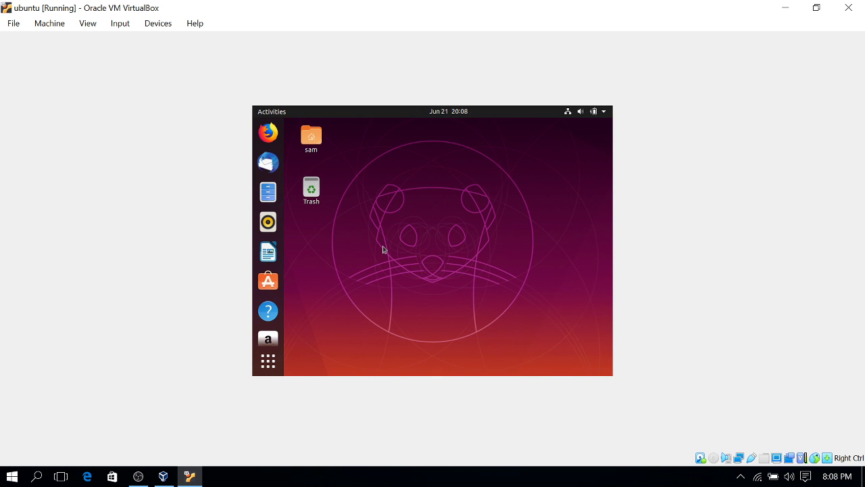
Decline the Ubuntu 20.04 LTS upgrade offer with Don't Upgrade and dismiss the confirmation
key("ctrl+alt+t")
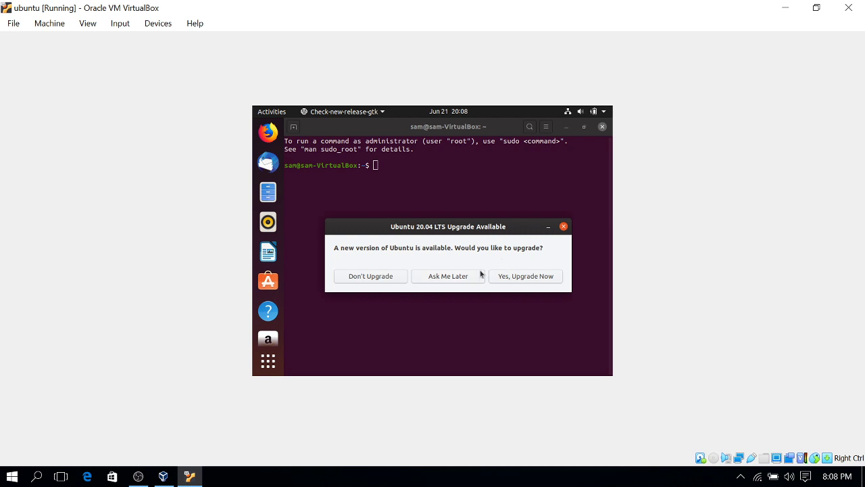
left_click(379, 278)
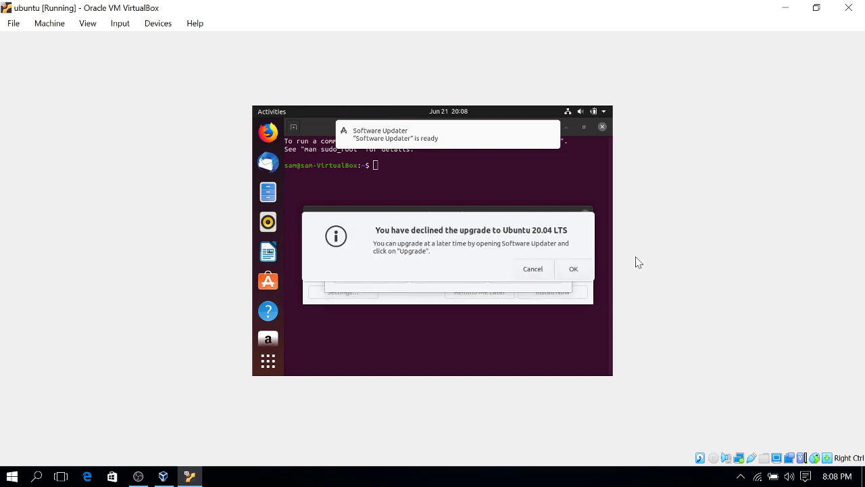
left_click(540, 272)
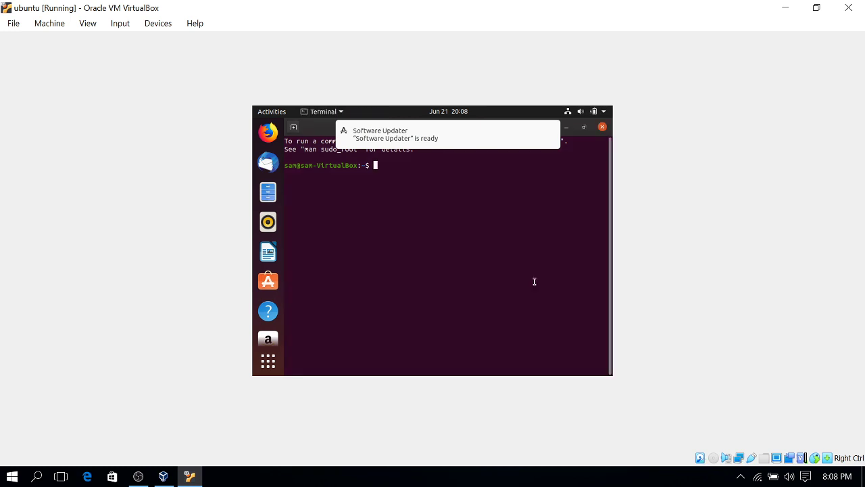
Close the terminal, postpone updates with Remind Me Later, and minimize the VM window
left_click(601, 128)
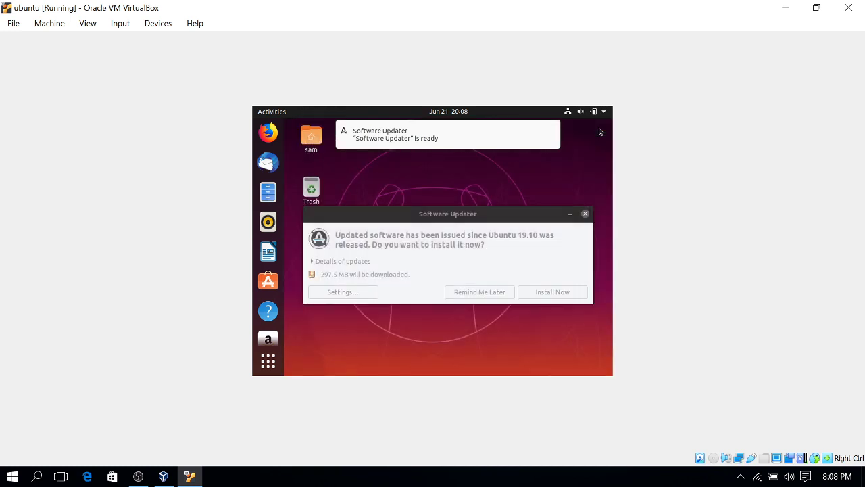
left_click(470, 294)
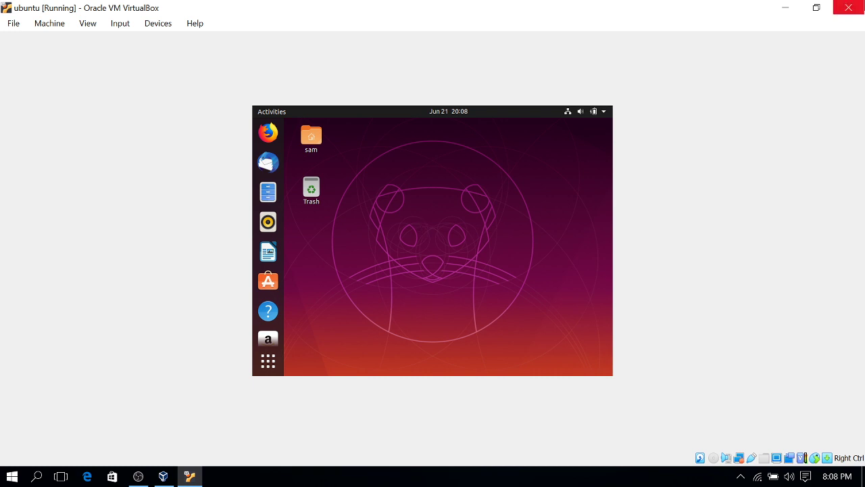
left_click(785, 8)
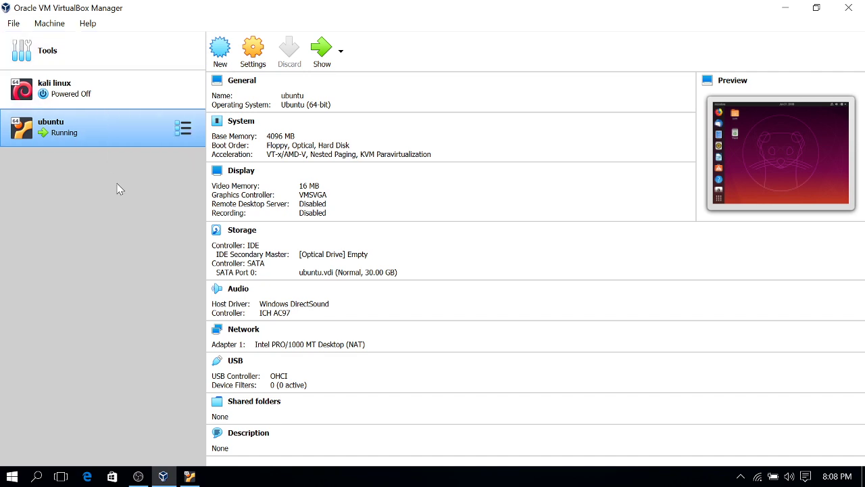
Minimize the VirtualBox Manager and bring OBS Studio to the front from the taskbar
left_click(786, 9)
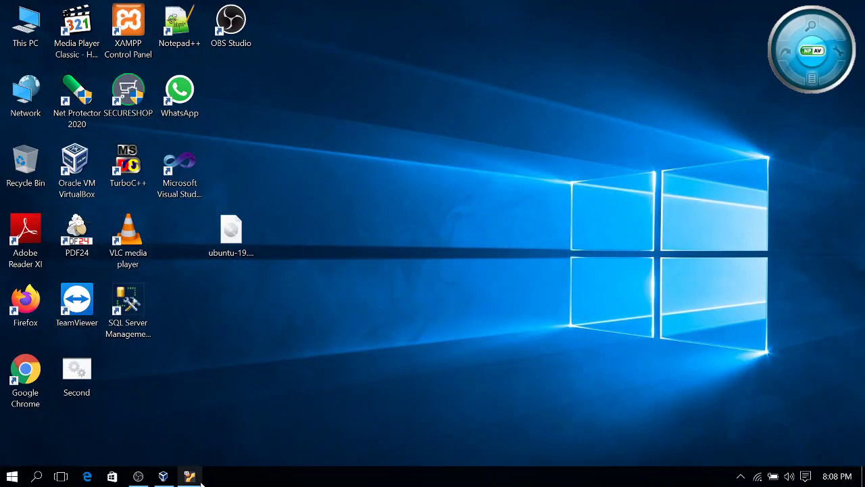
left_click(138, 476)
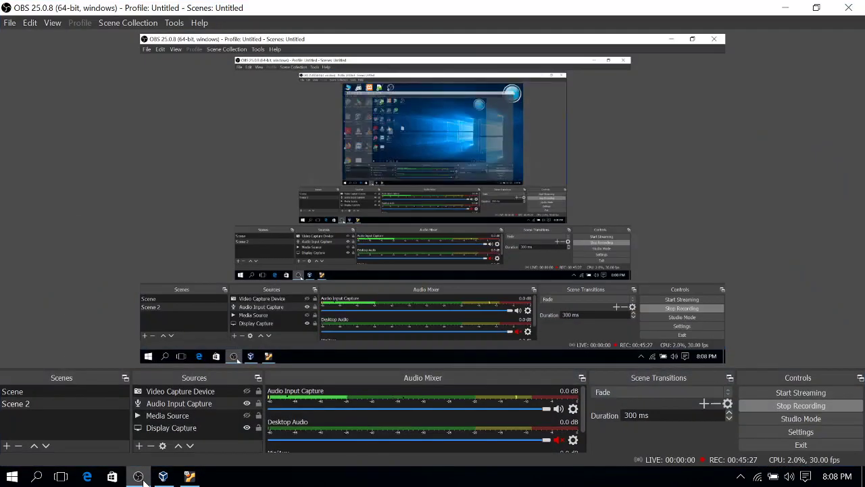